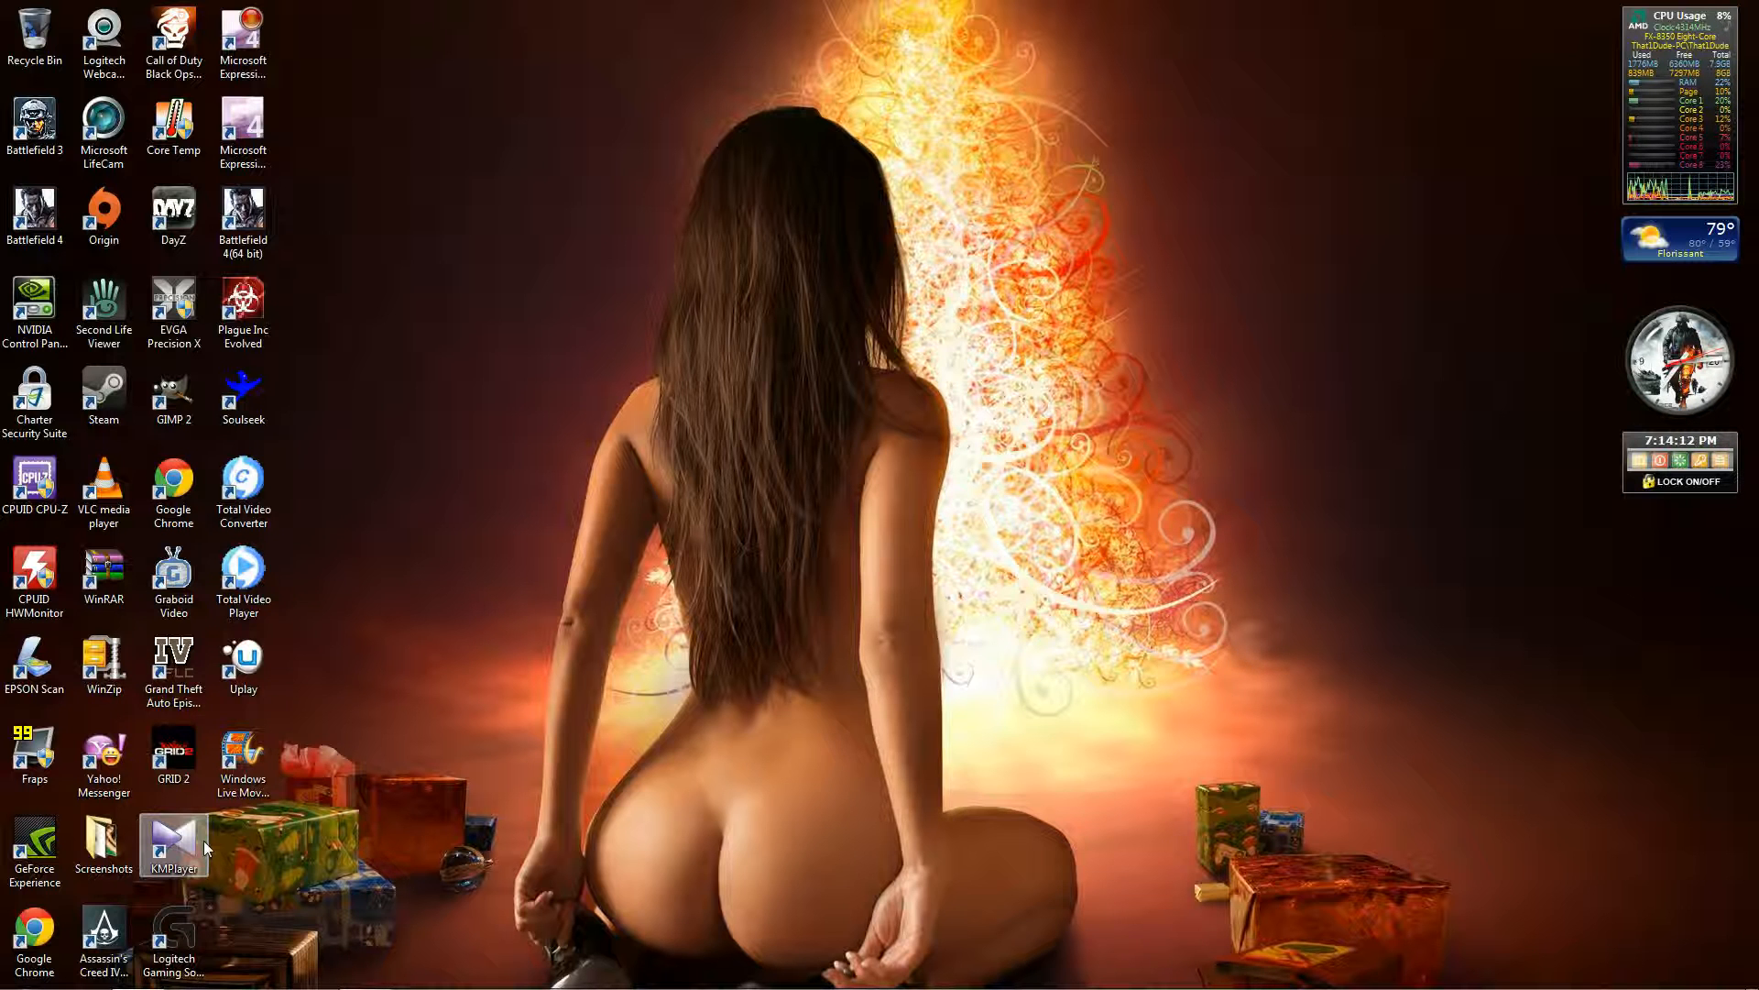
mouse_move(271, 986)
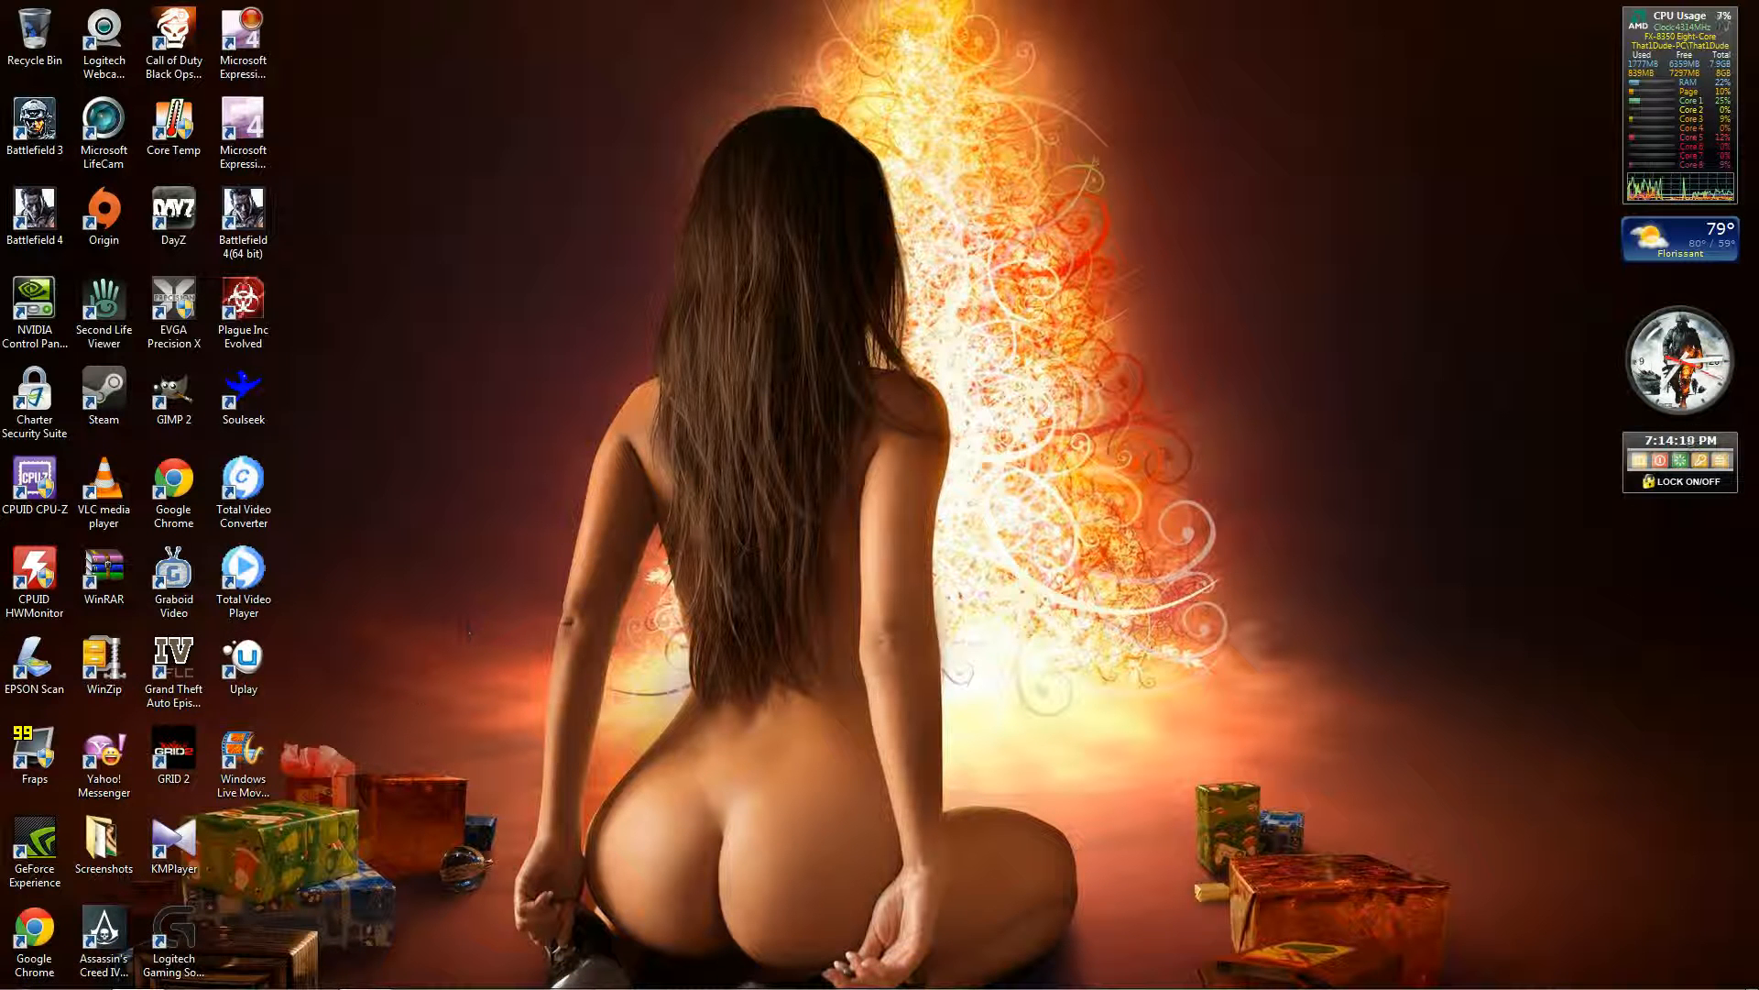
click(139, 973)
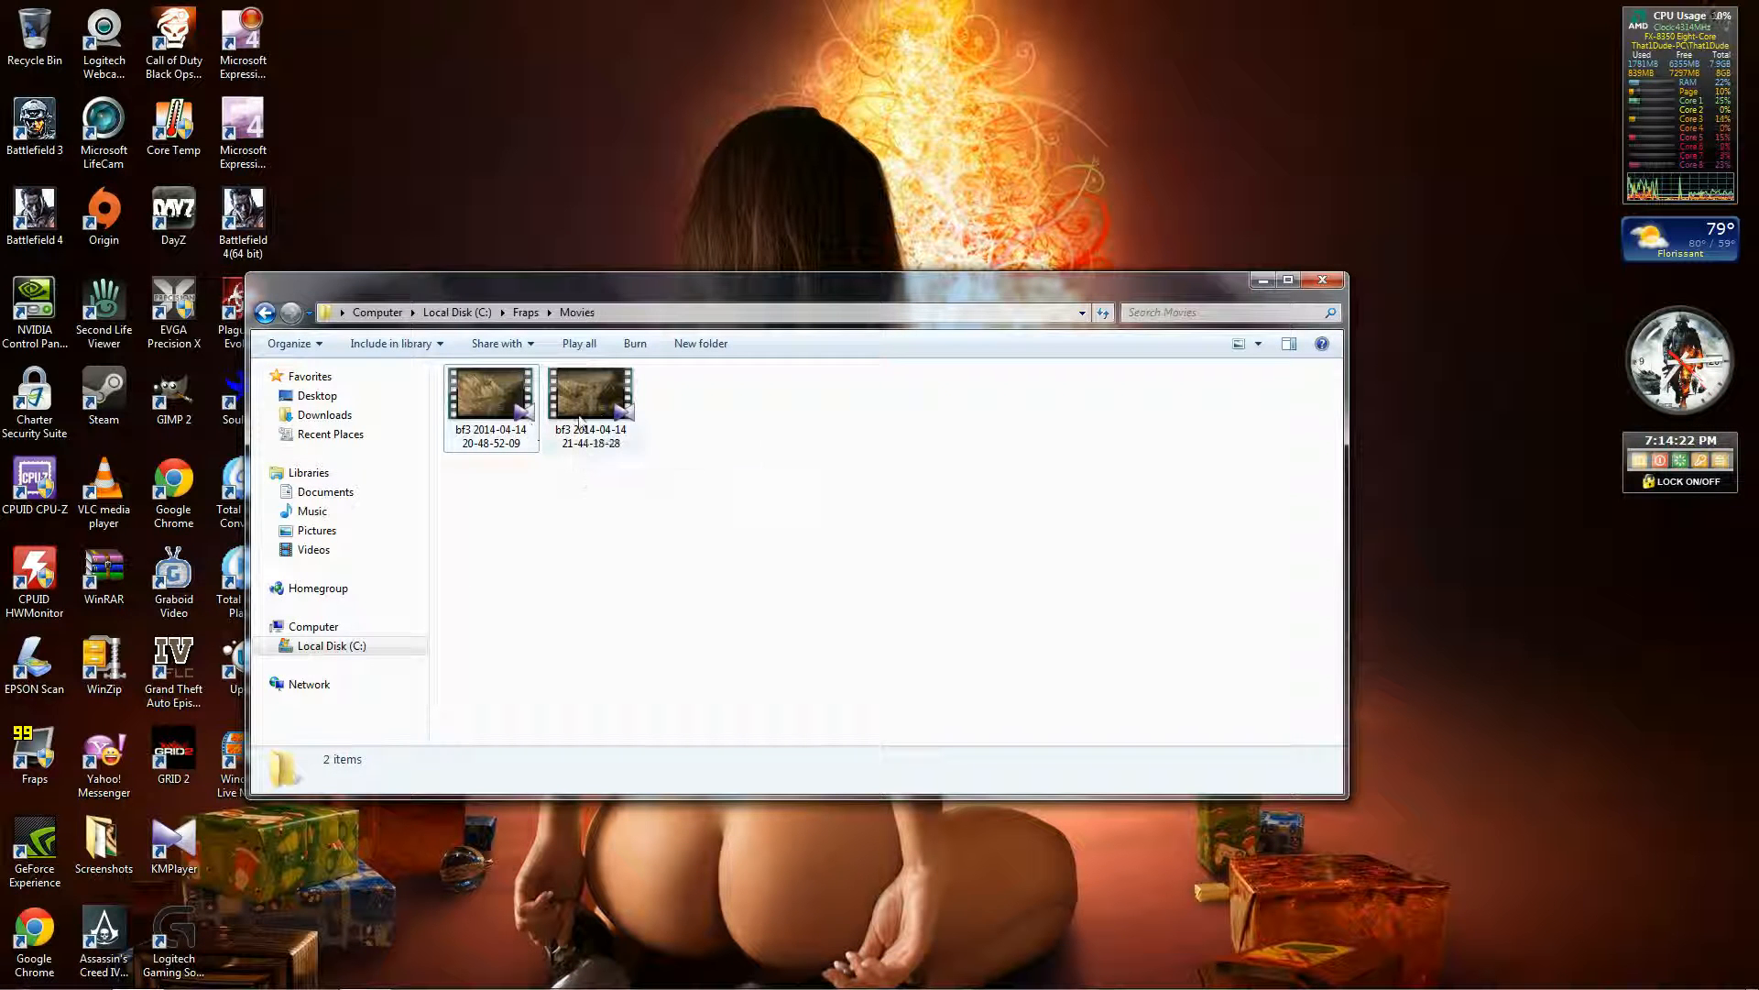
mouse_move(505, 424)
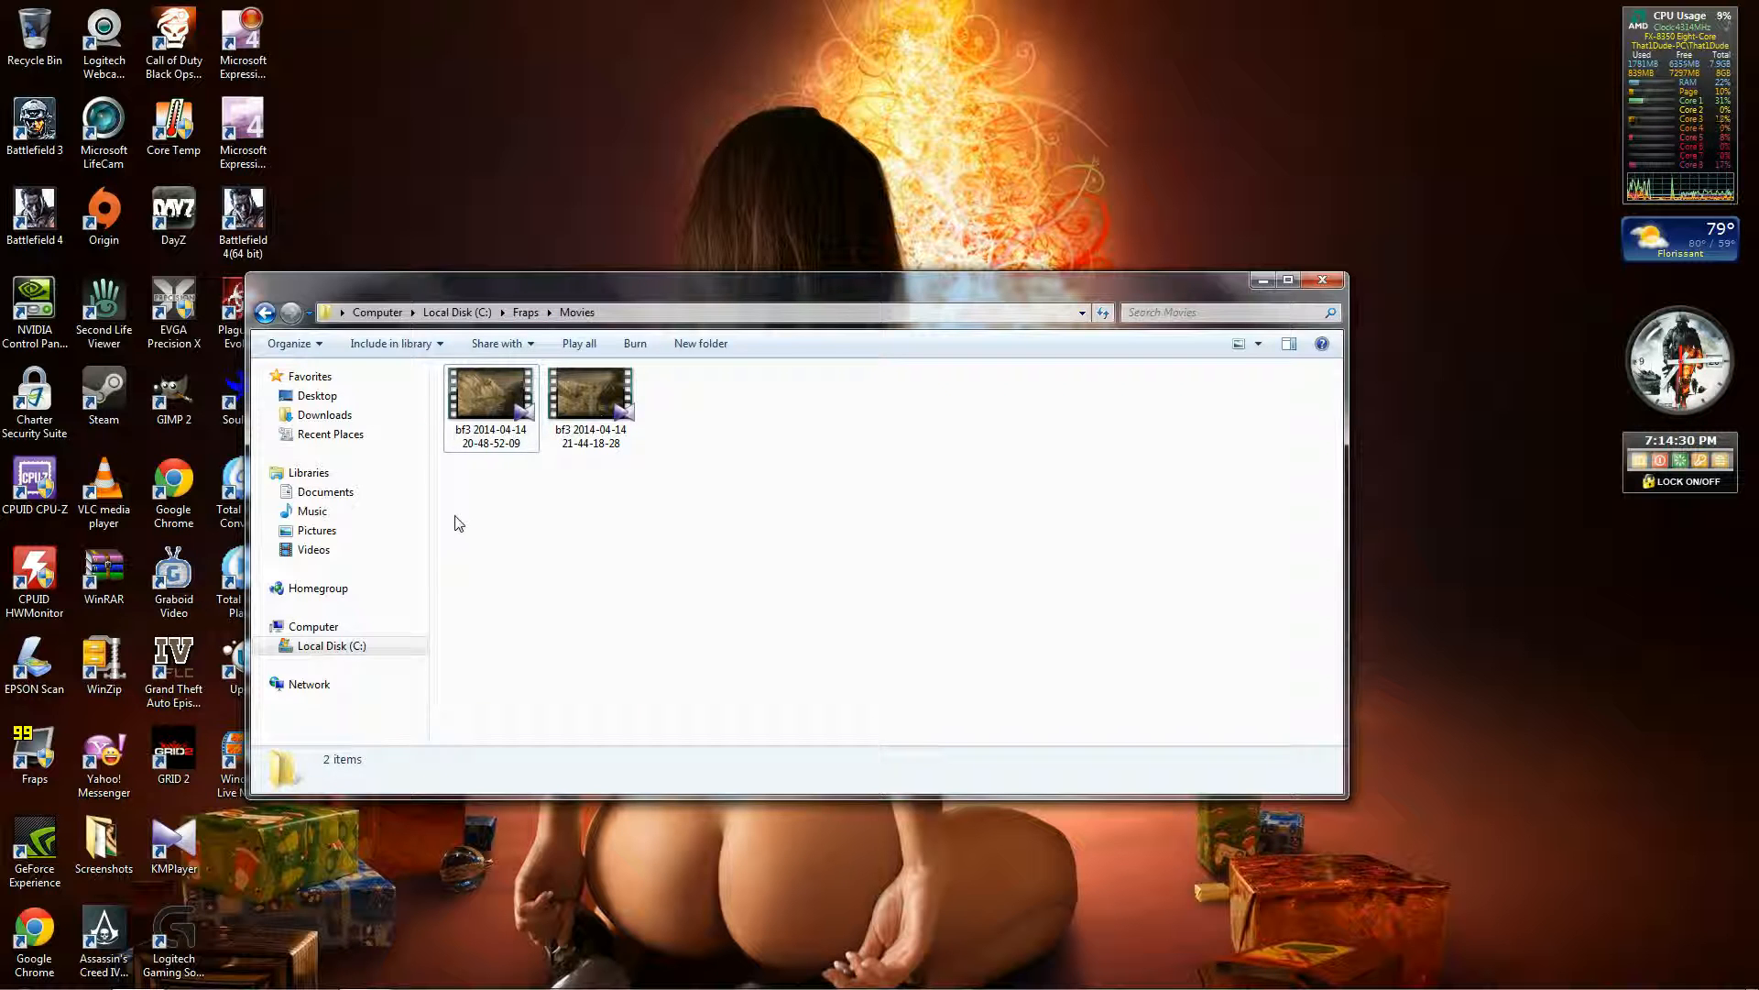
double_click(484, 424)
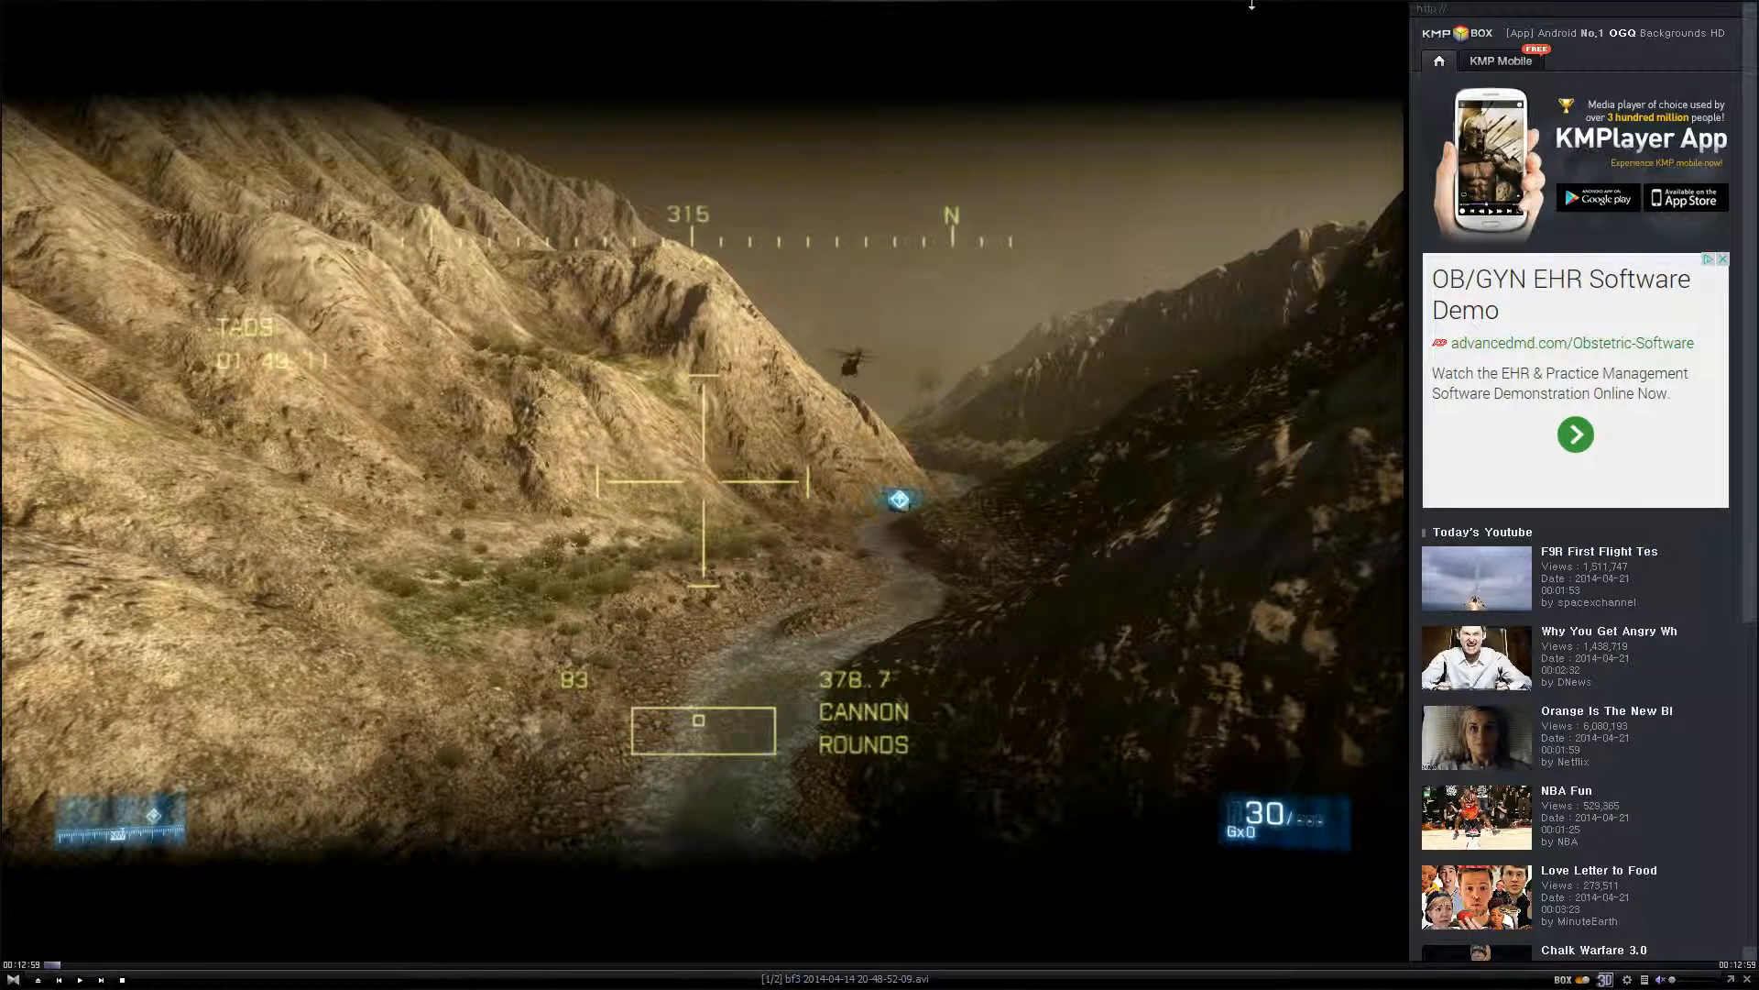
Shrink and reposition the player window, dismiss the new version notice, and minimize the Movies folder window
drag(1252, 8, 1320, 541)
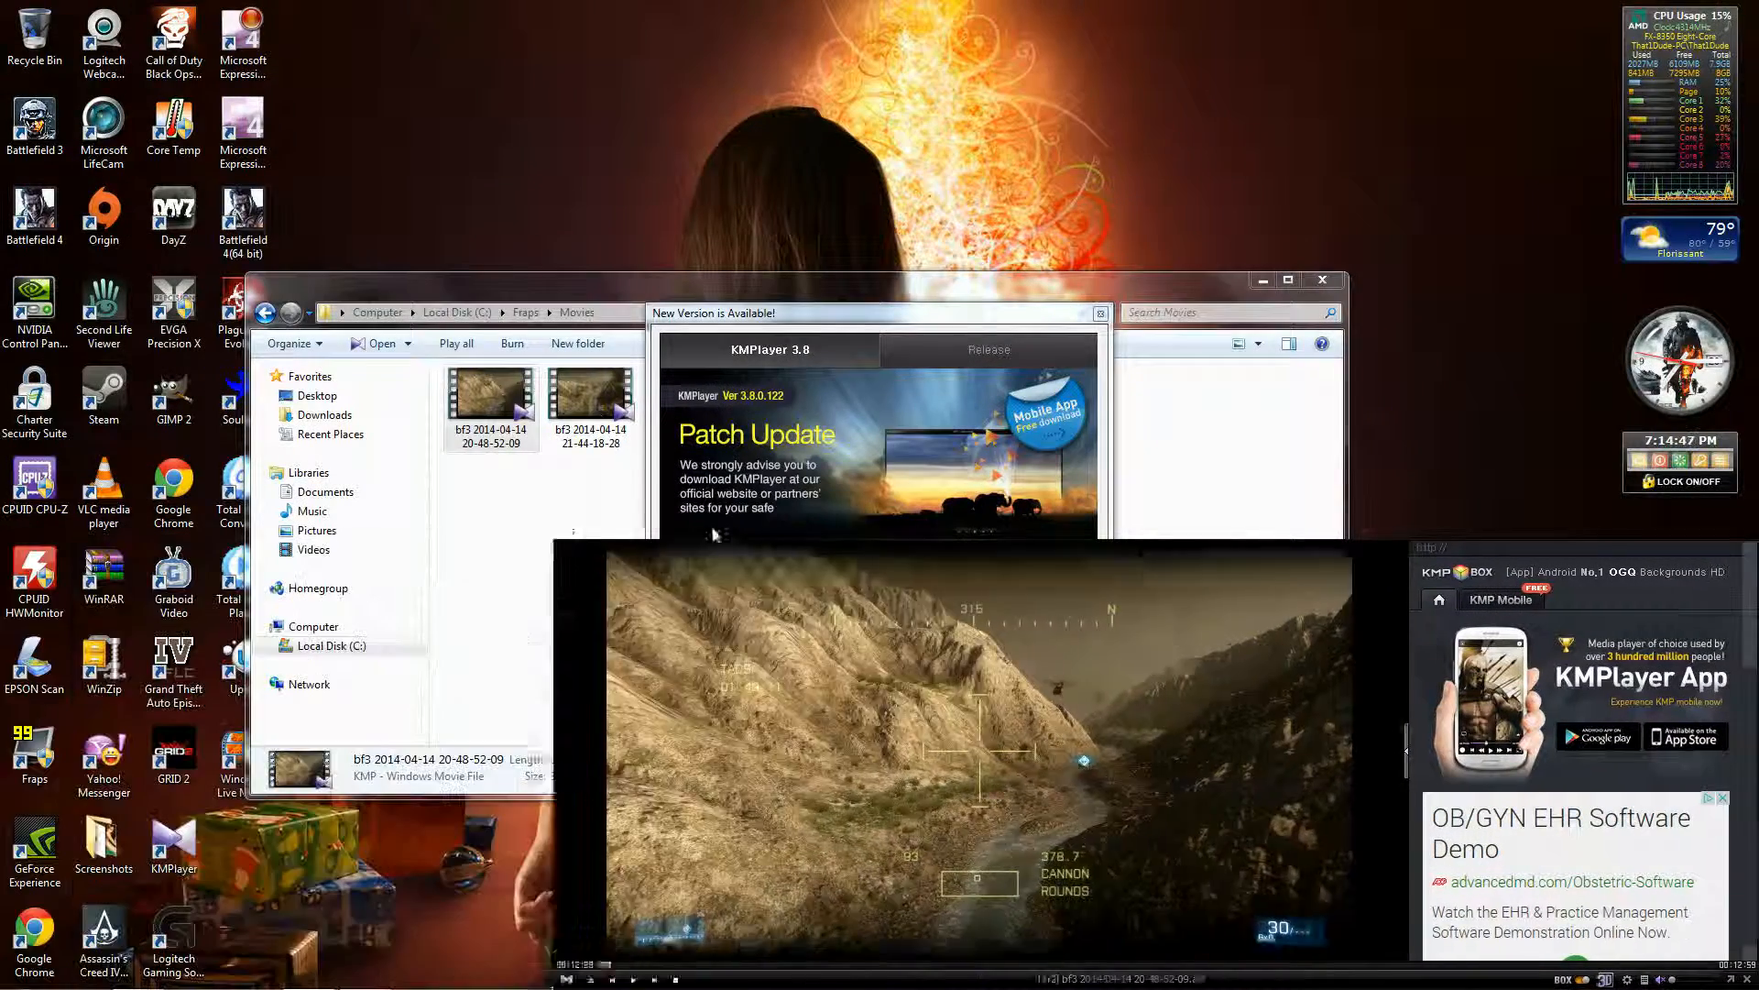
drag(713, 535, 869, 537)
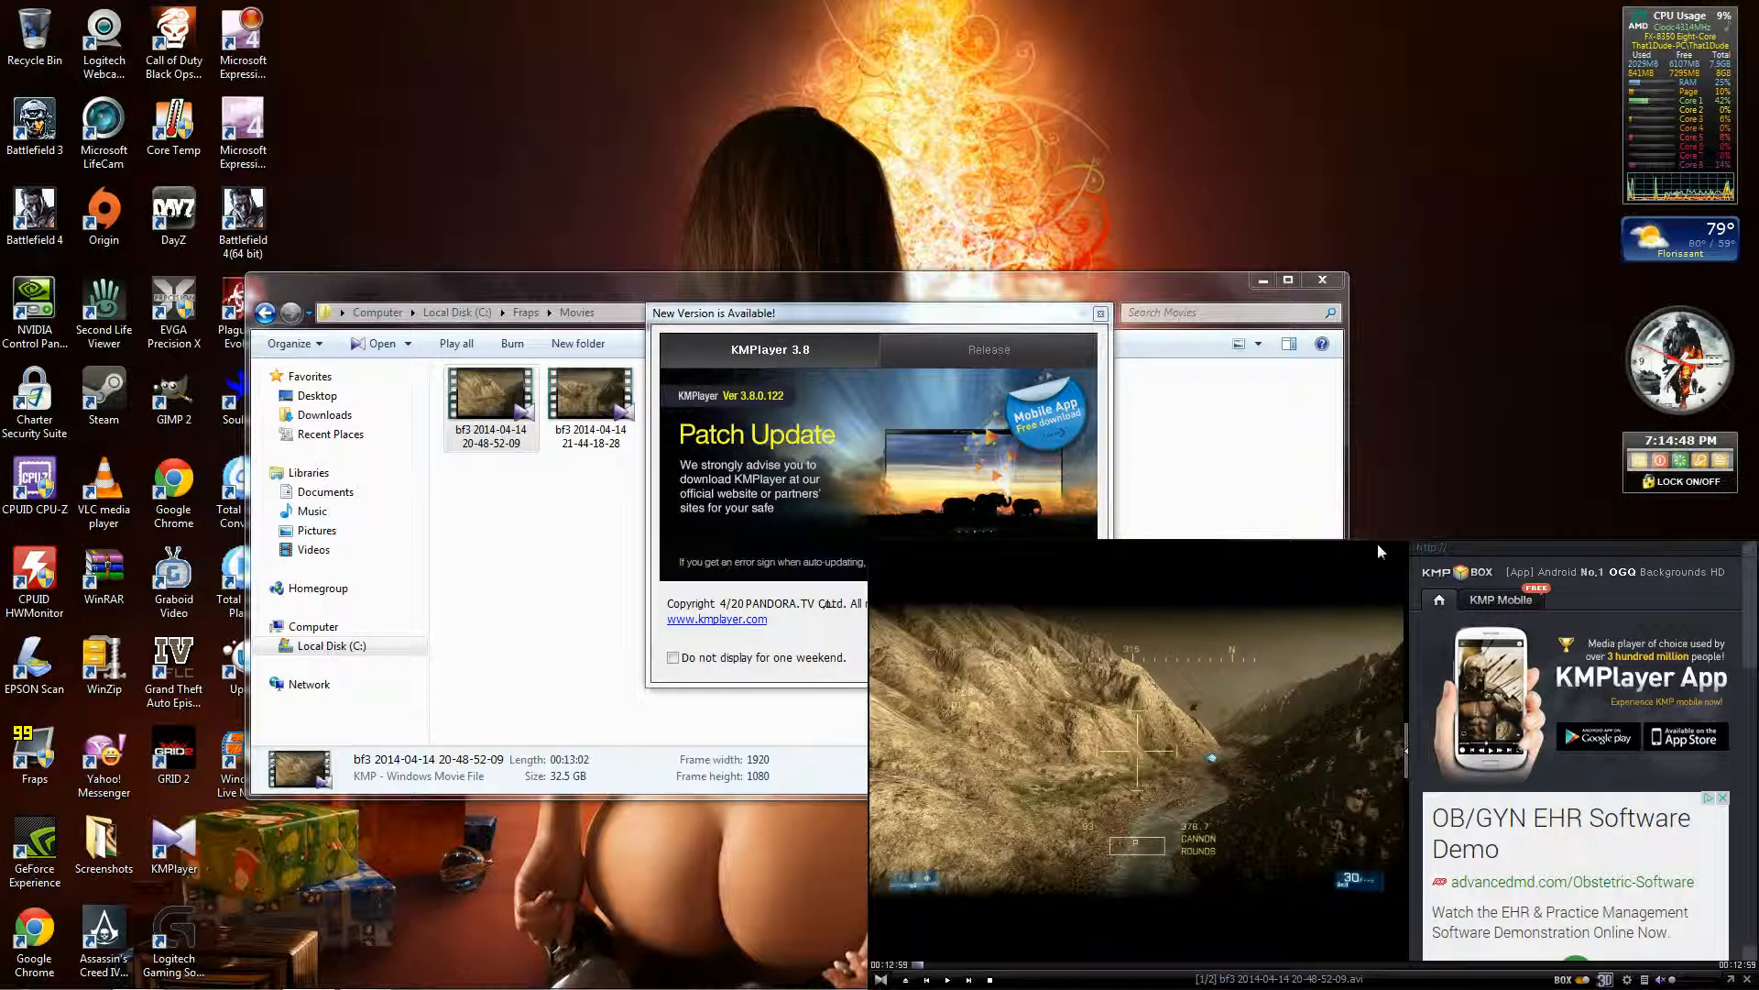
drag(1366, 514, 1345, 392)
click(1101, 313)
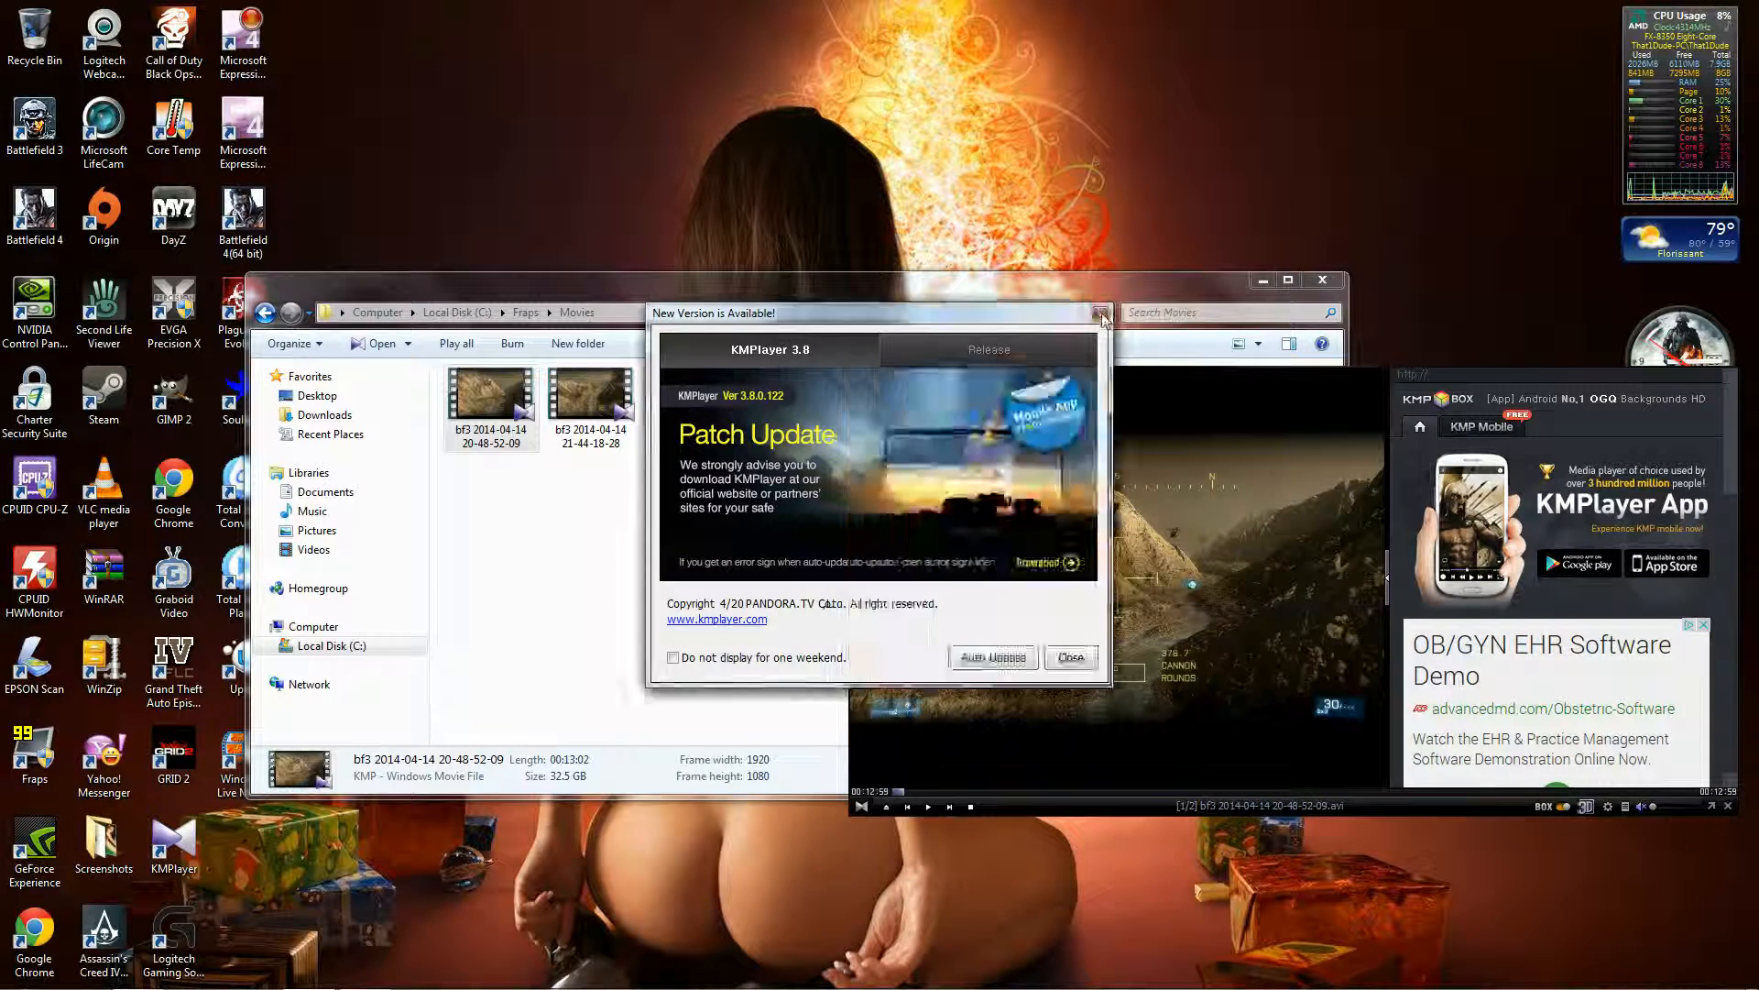
drag(1068, 286, 779, 445)
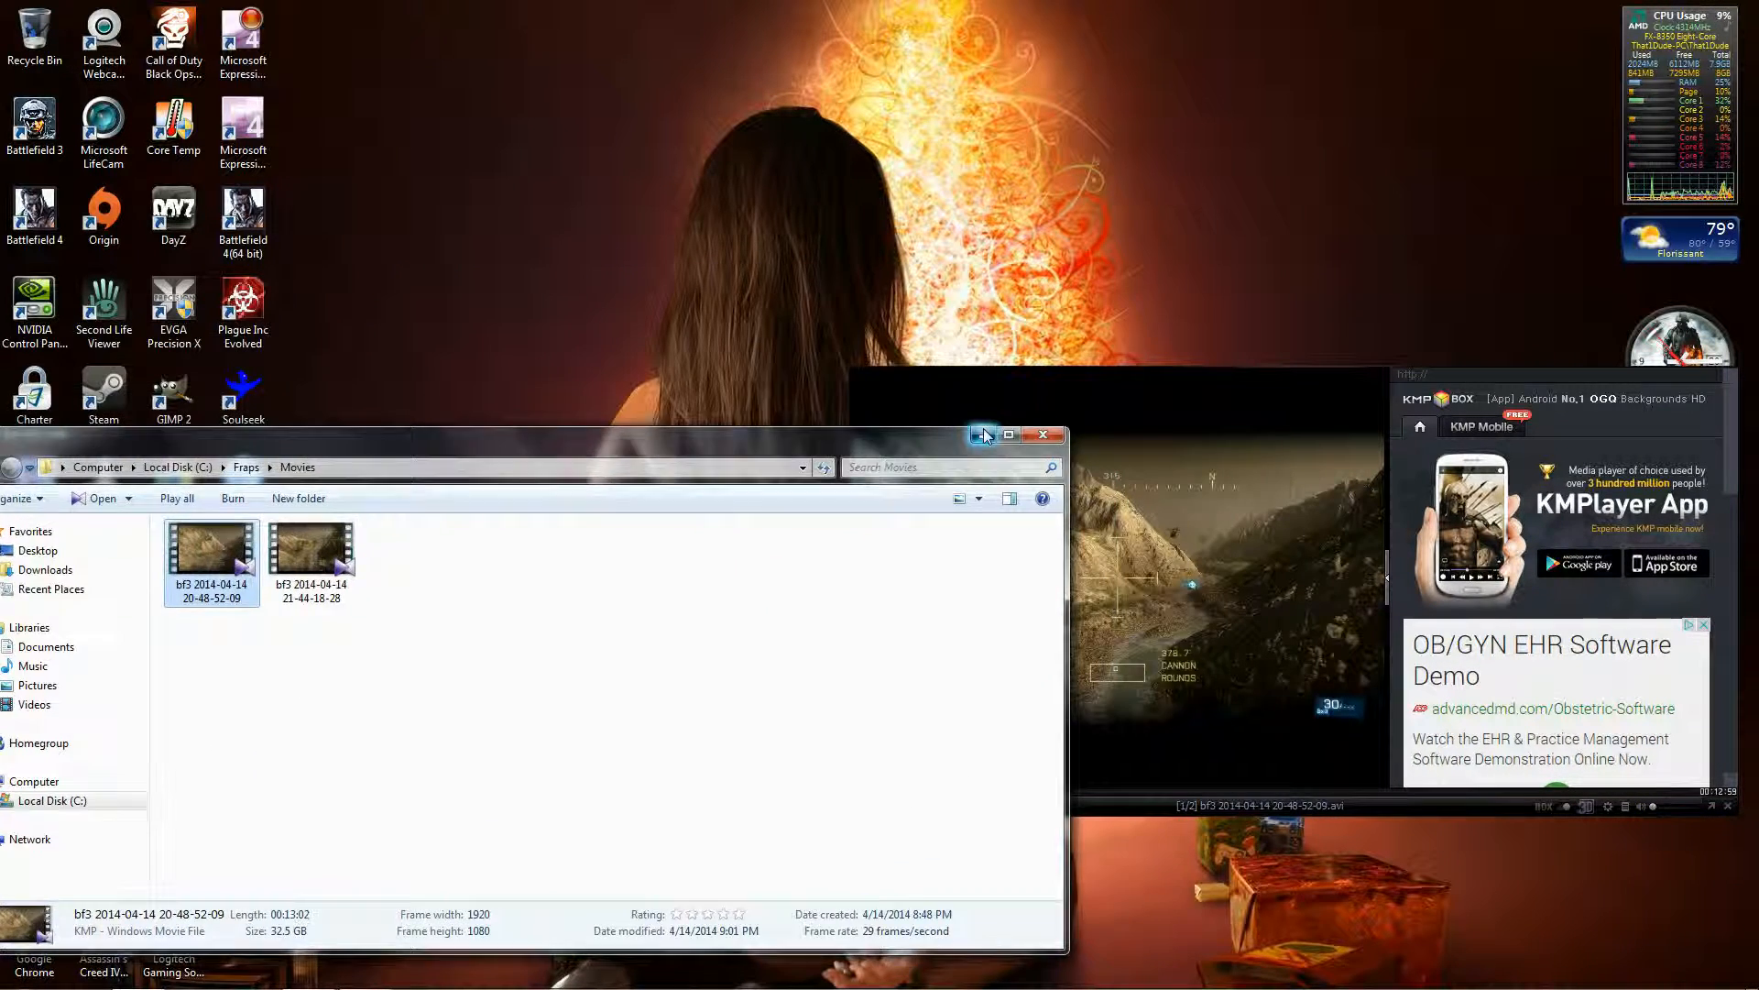
click(974, 440)
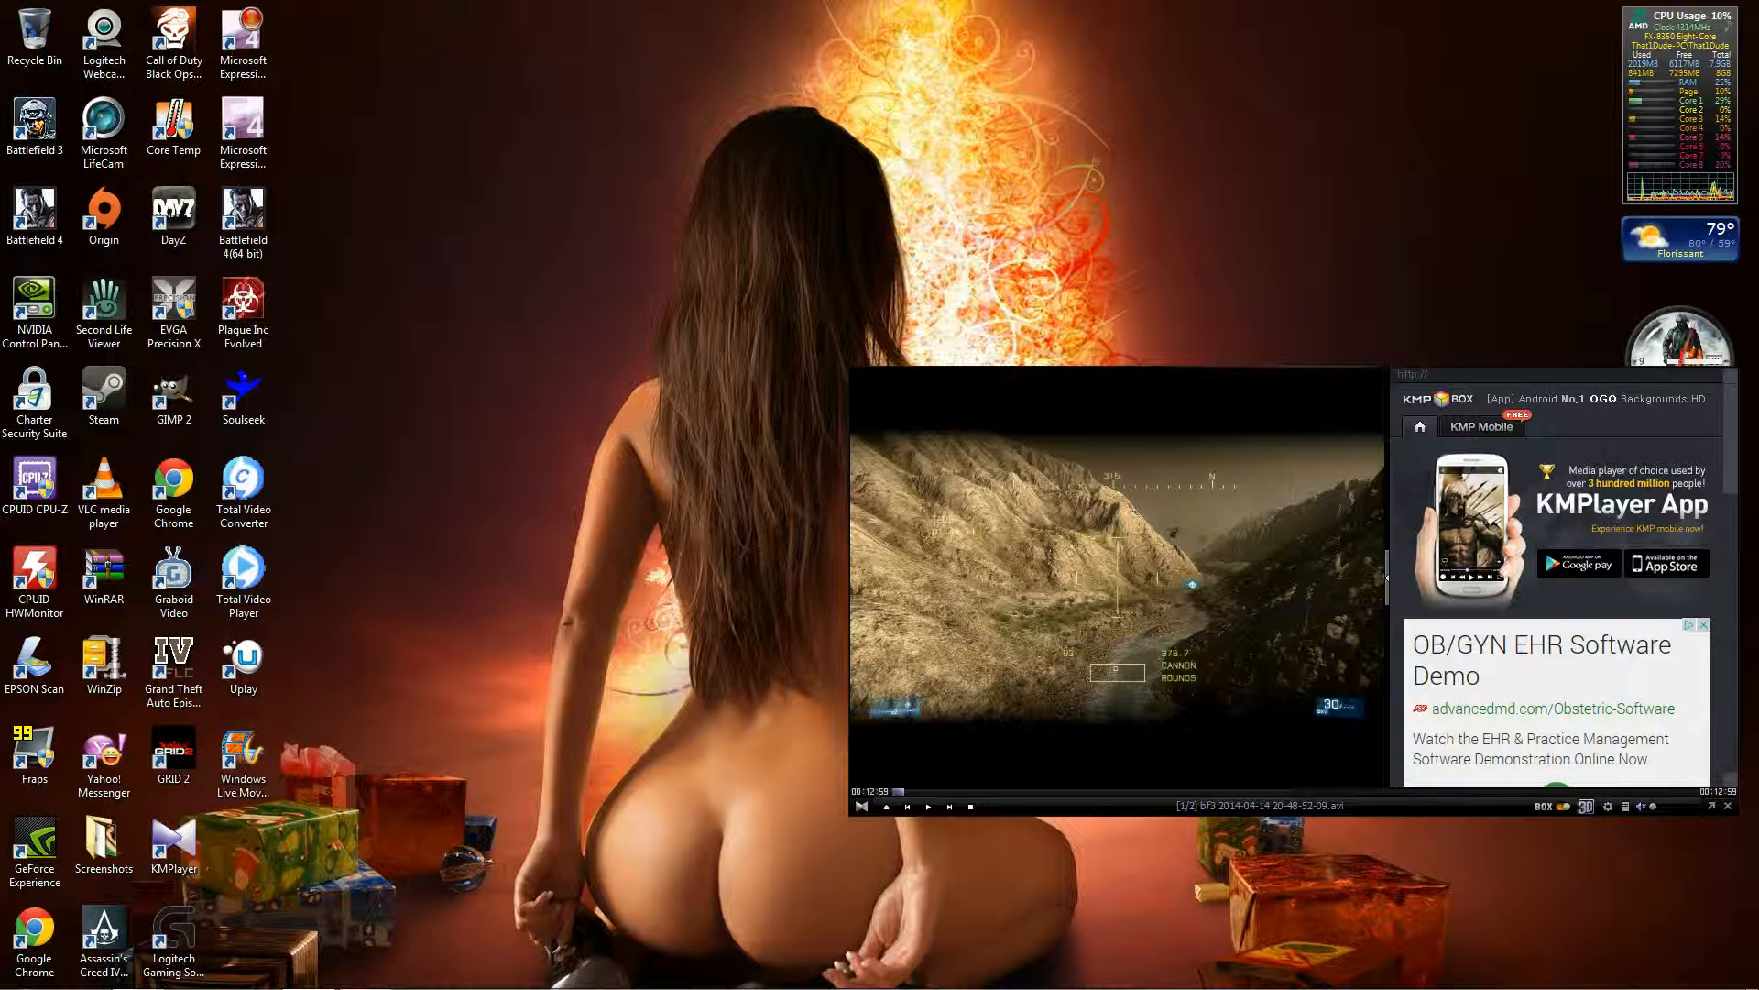
Open the Frame Extraction dialog and set its output folder to C:\Fraps\Movies
key(ctrl+g)
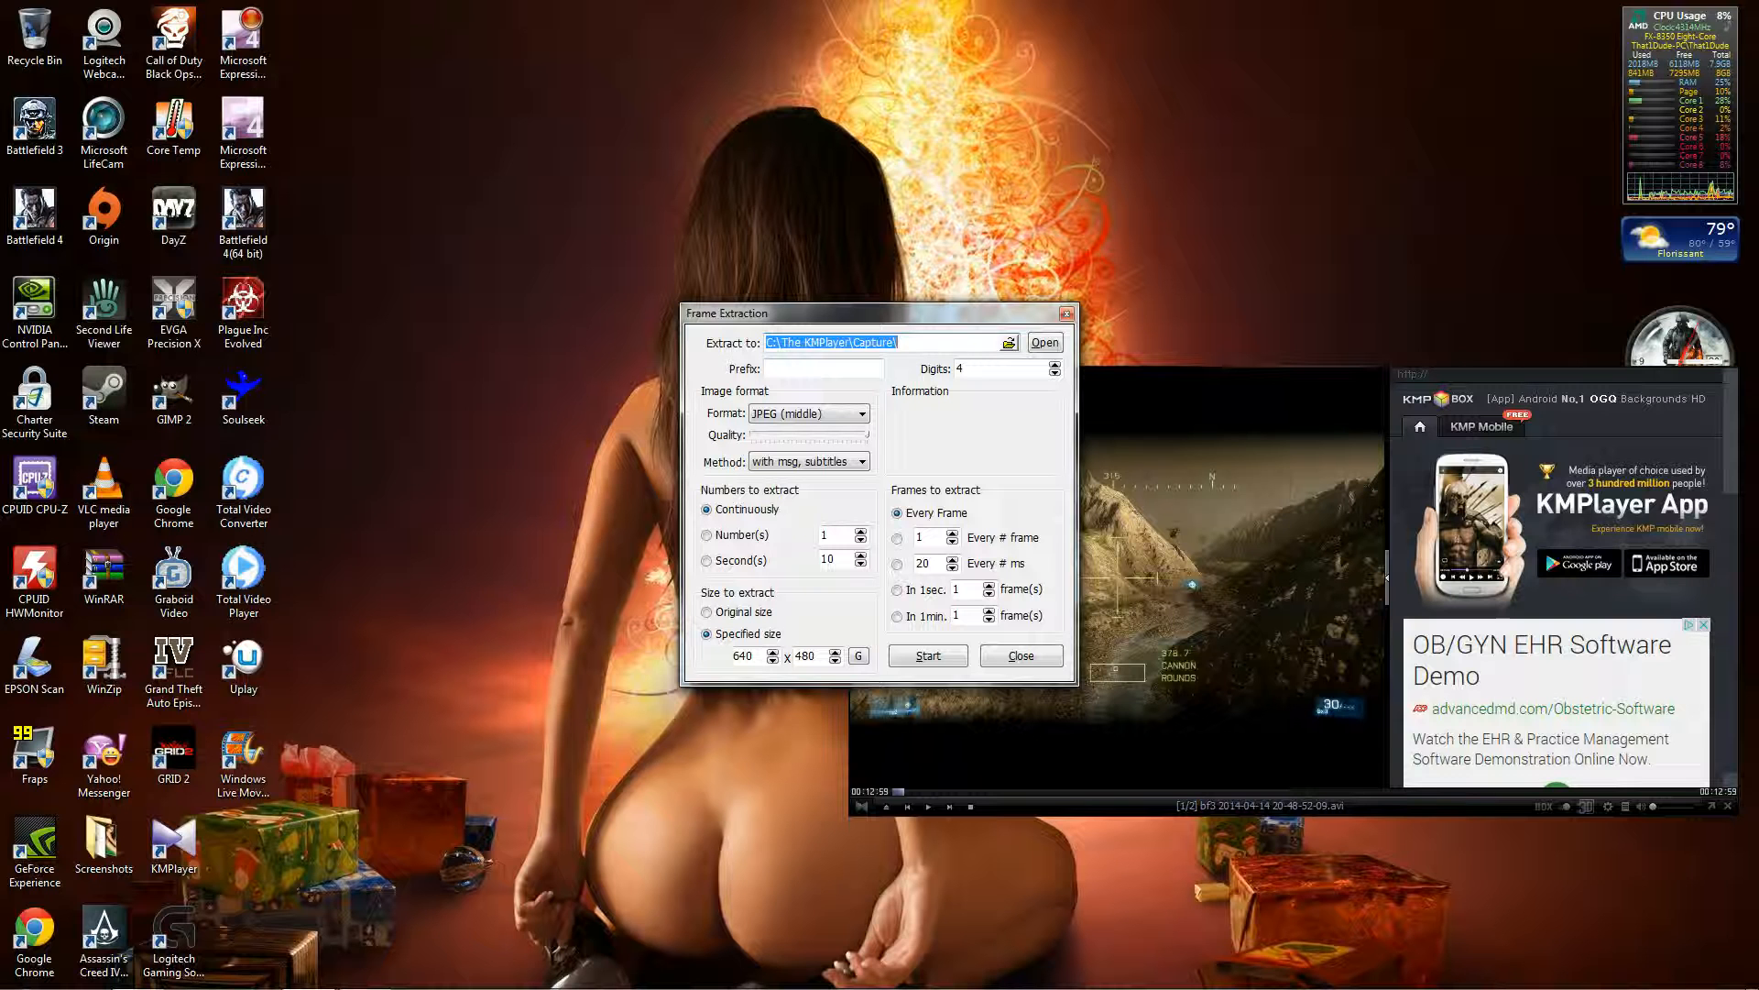
drag(891, 311, 712, 249)
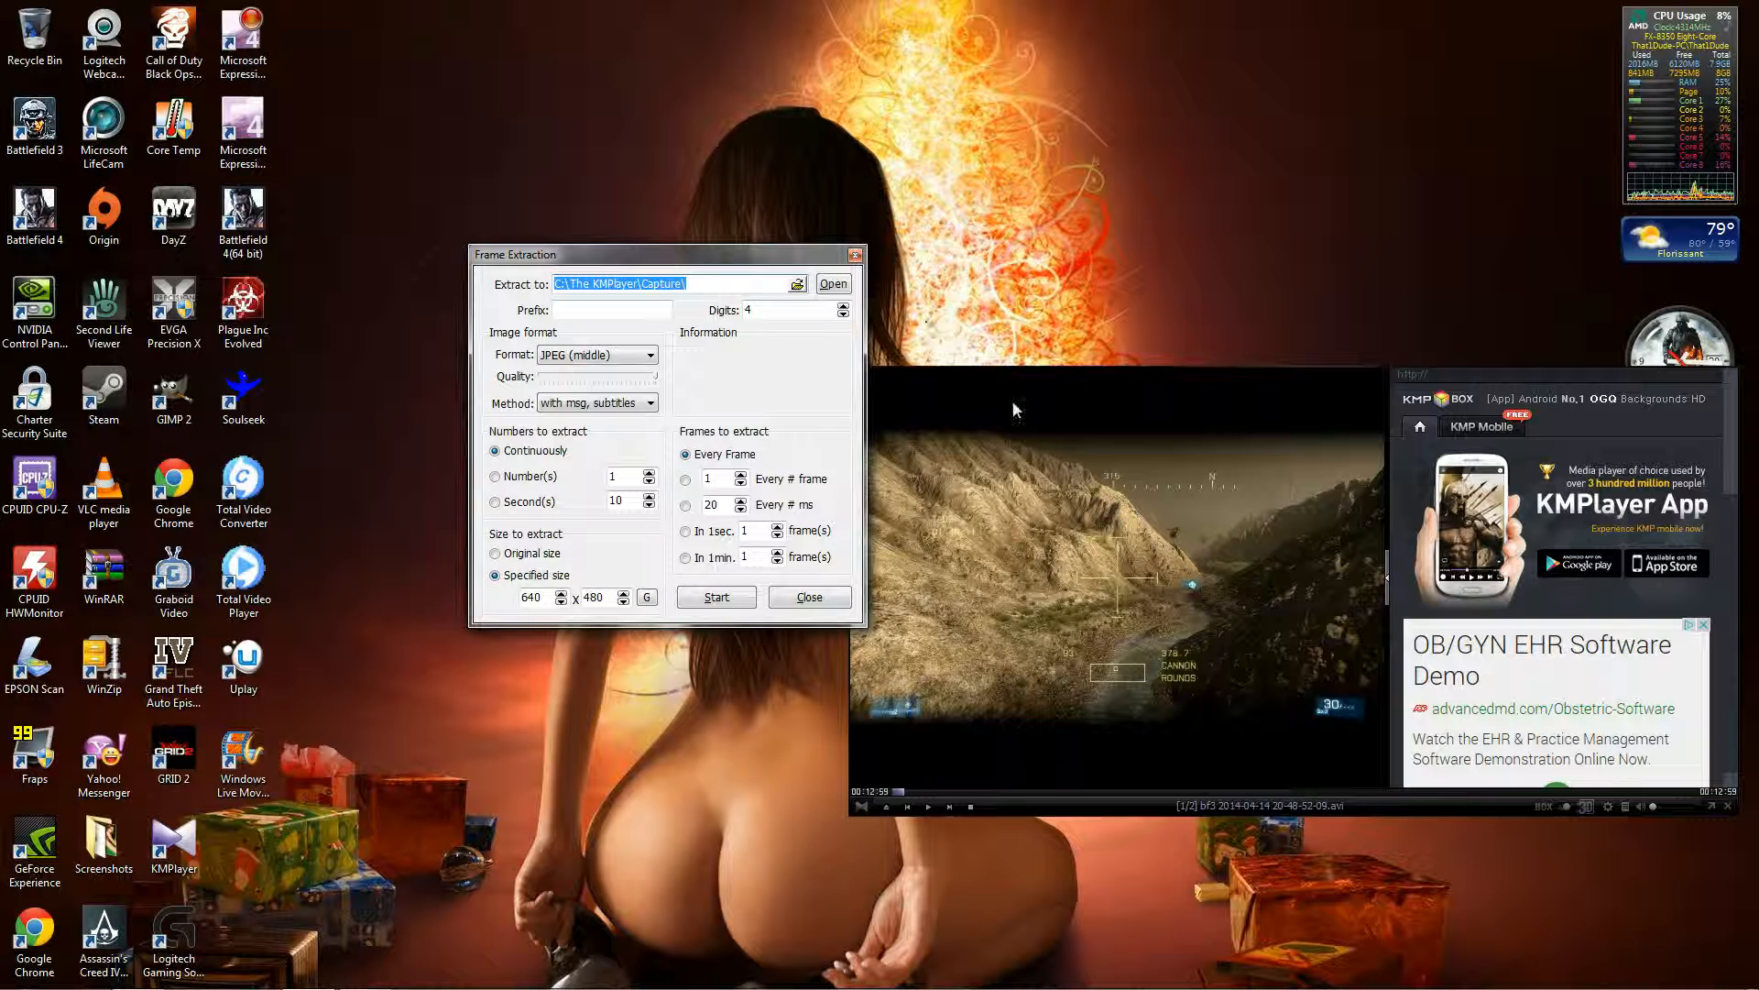
click(798, 285)
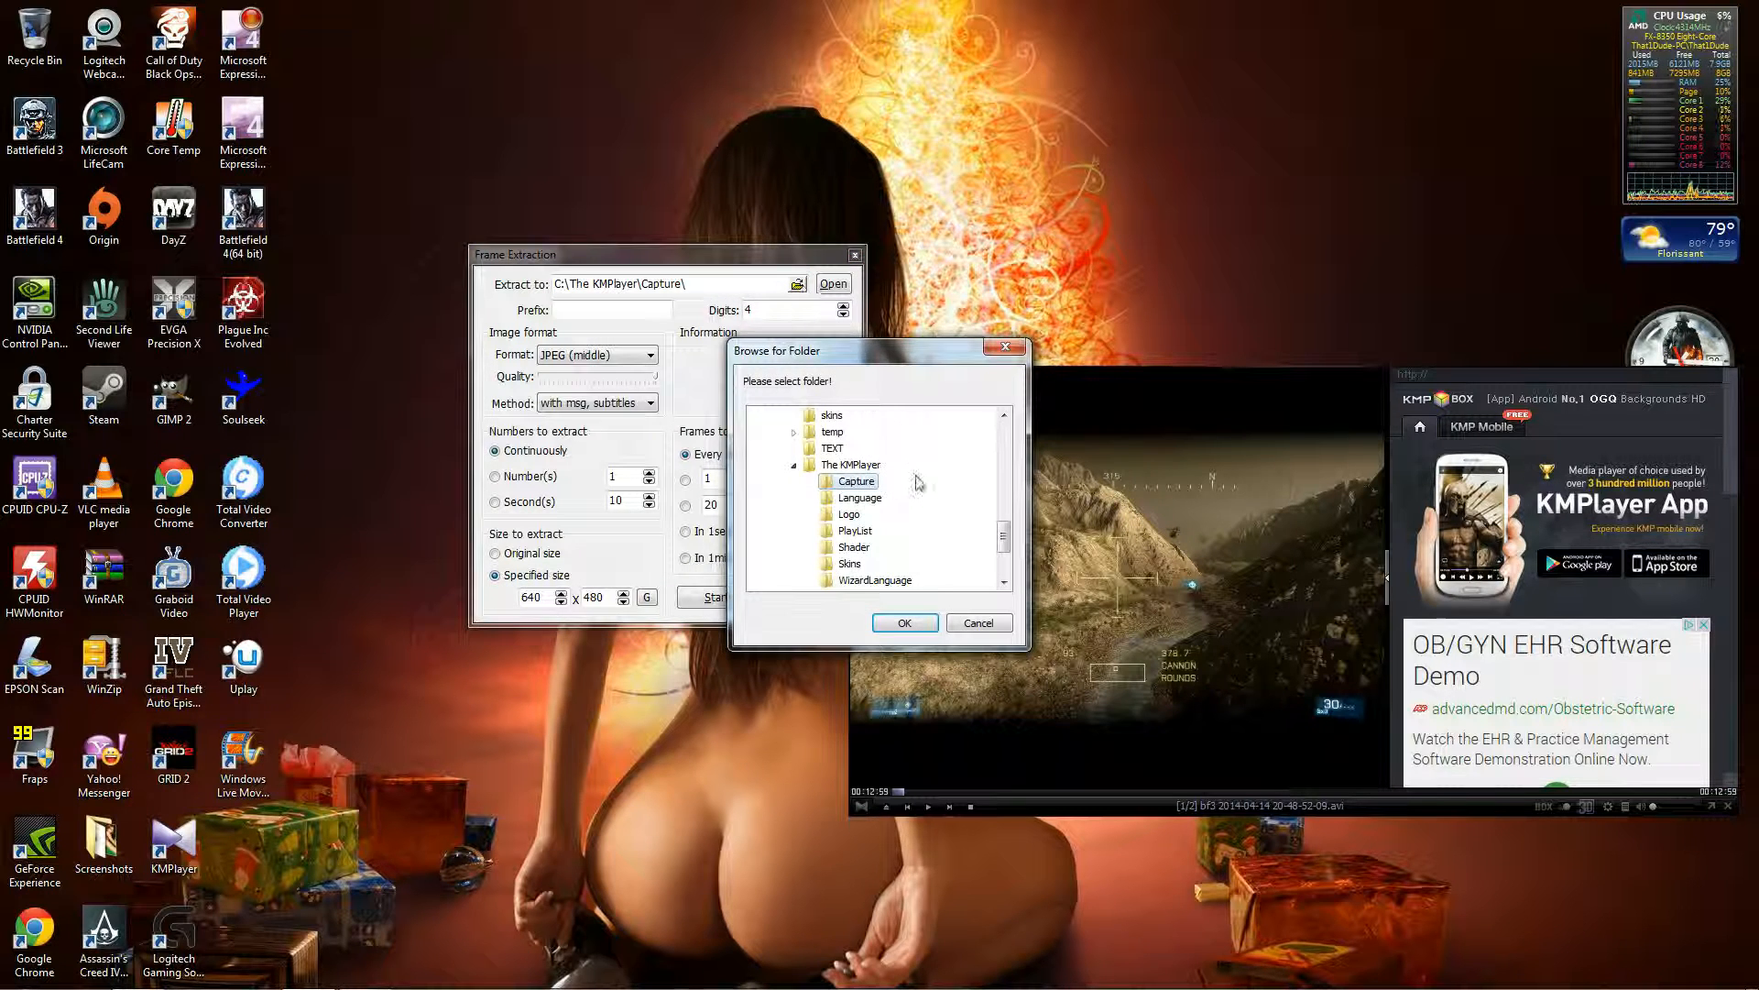
scroll(940, 514, up, 1)
scroll(940, 514, up, 3)
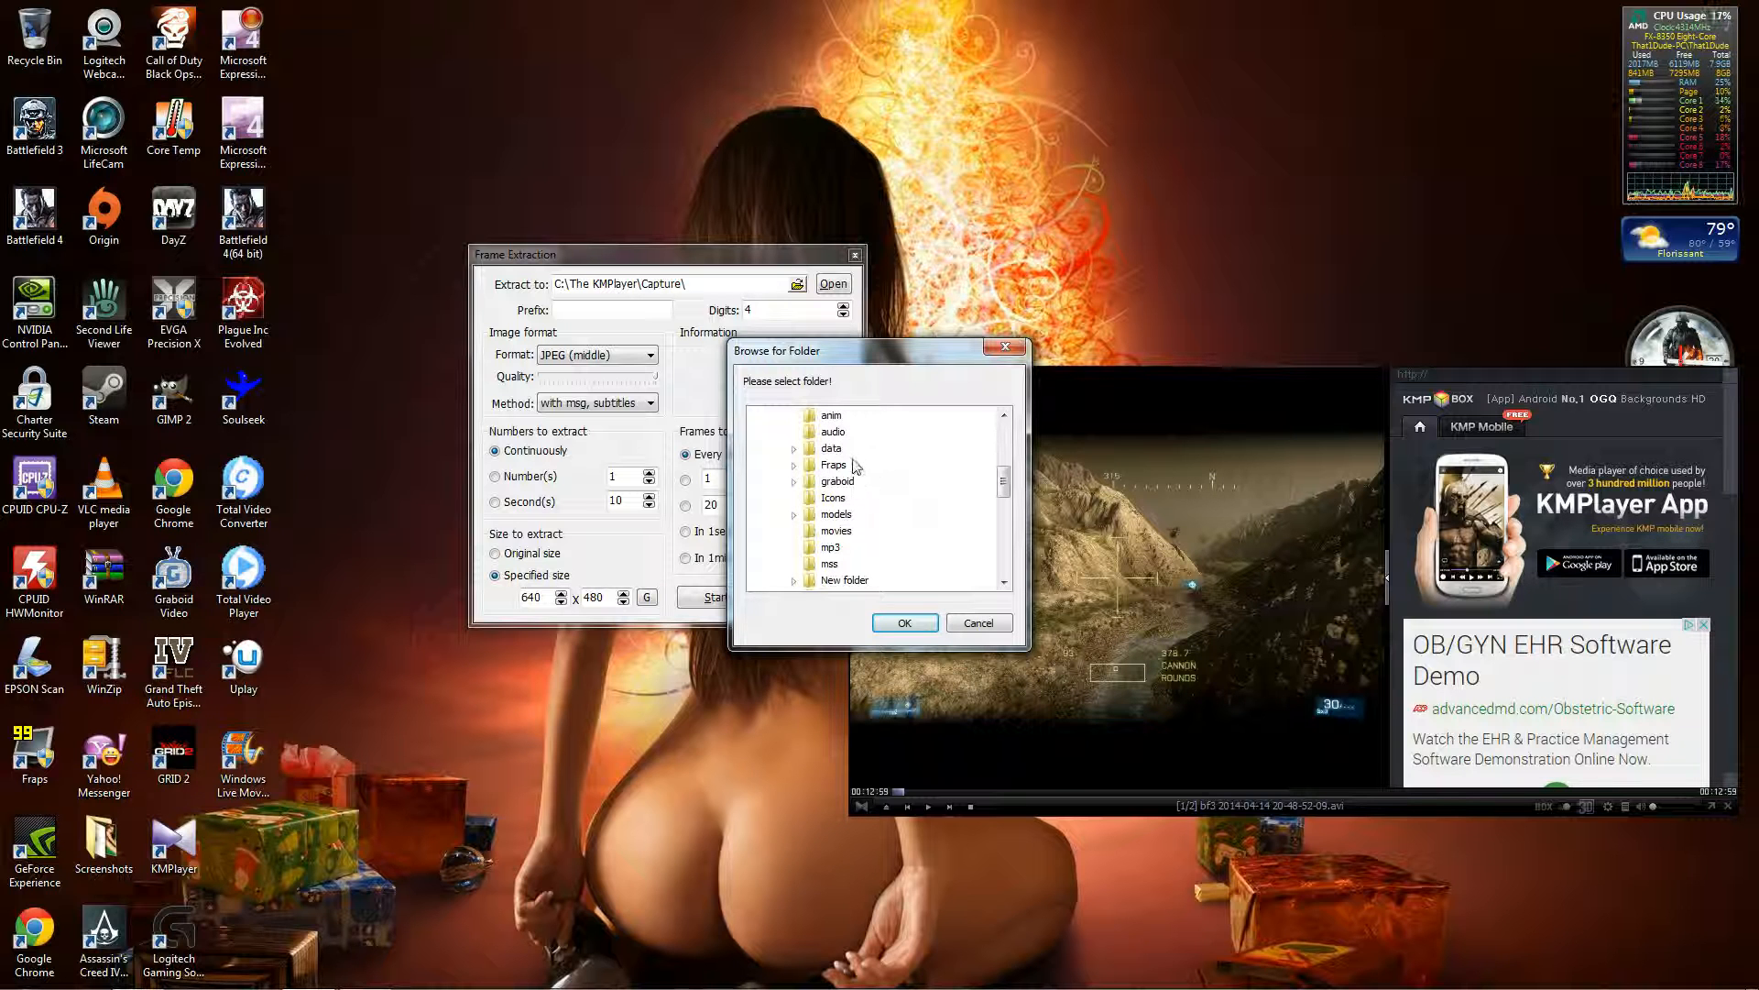
double_click(838, 469)
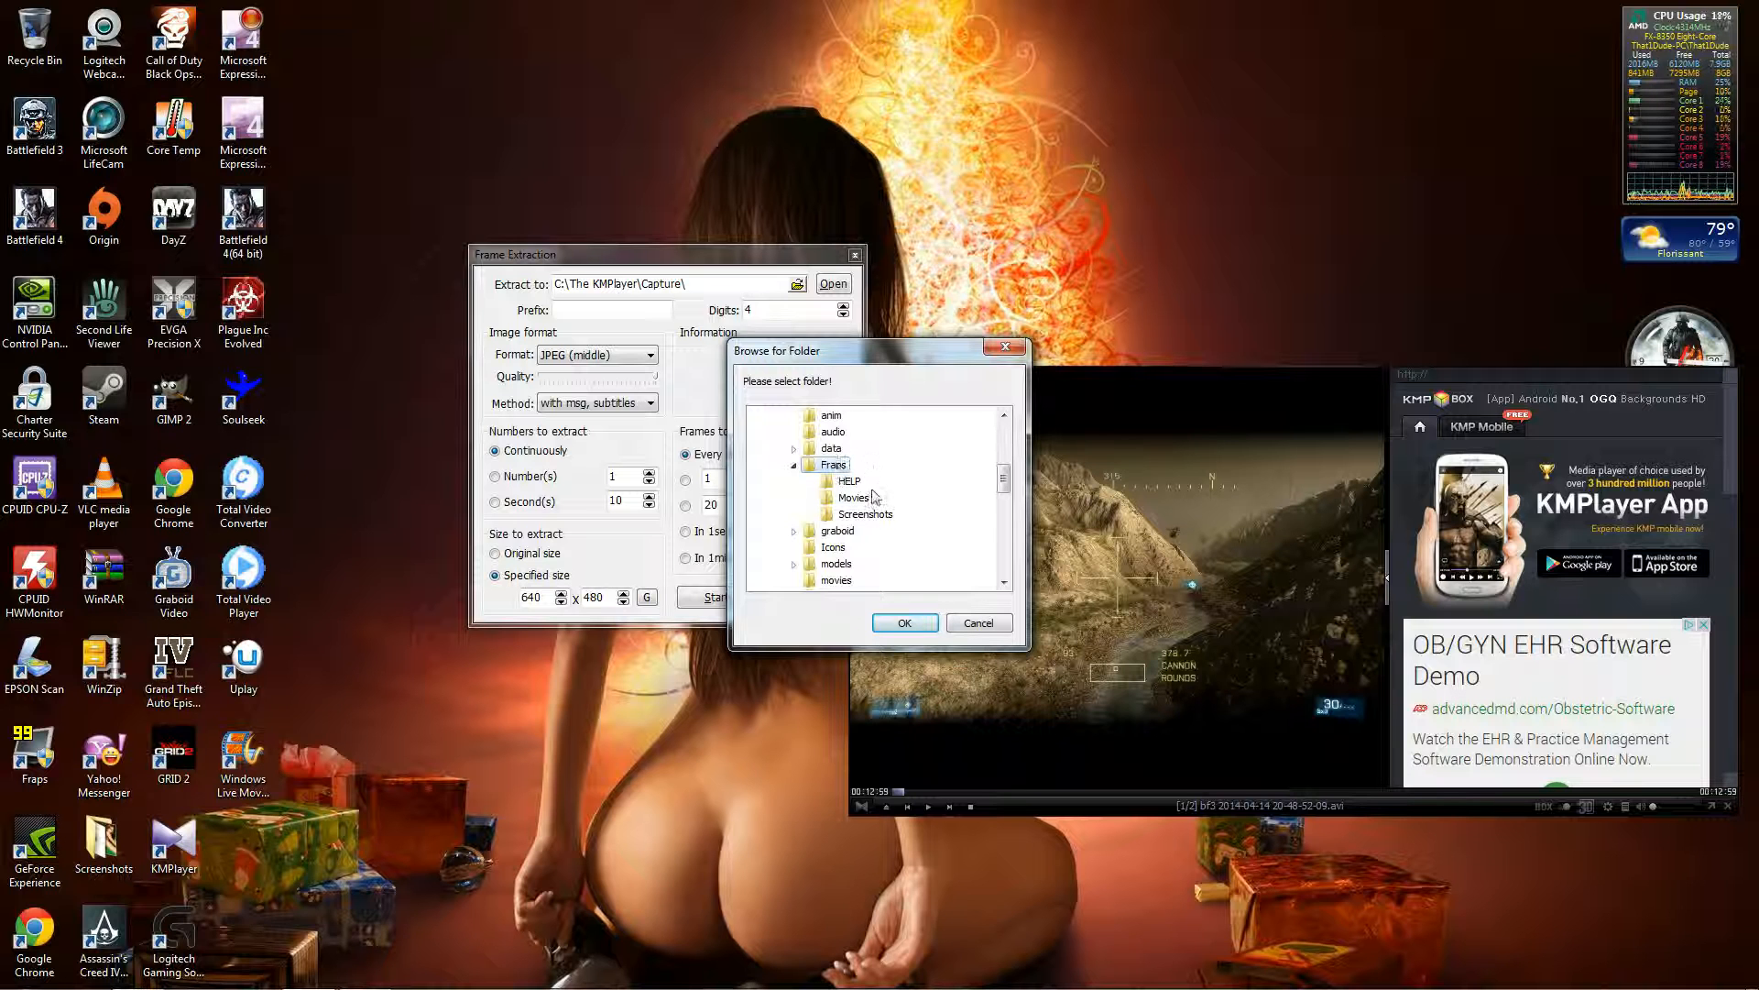
click(855, 500)
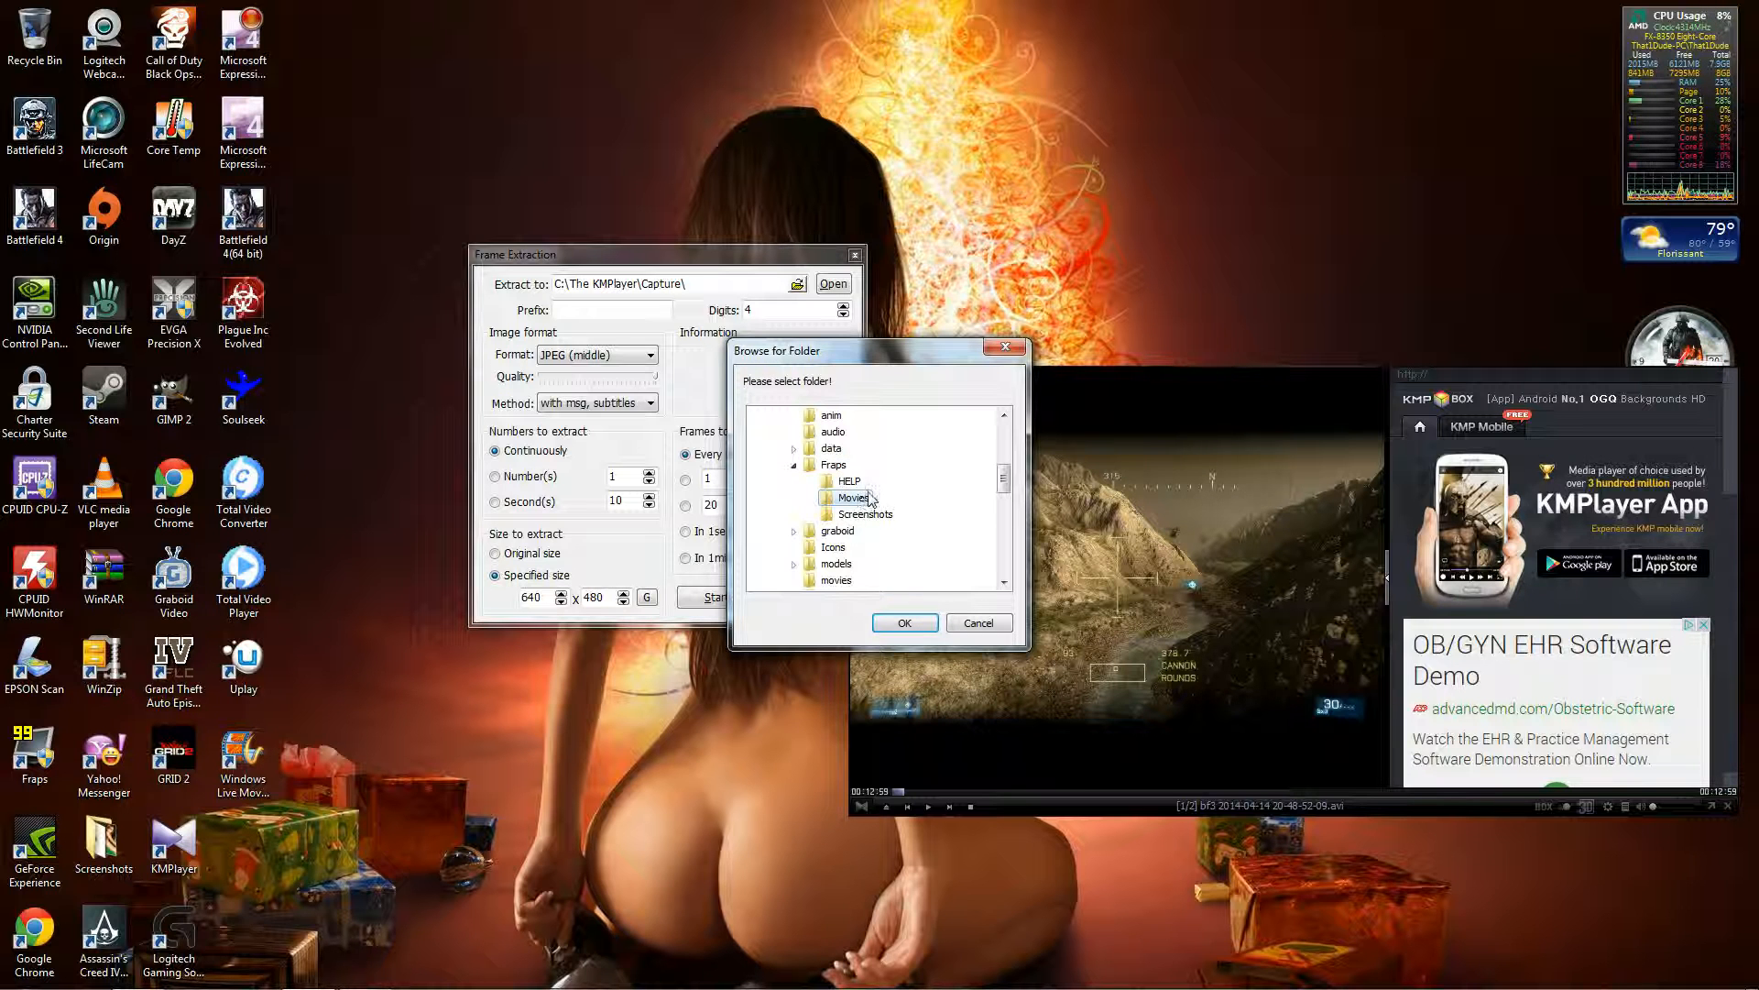
click(917, 621)
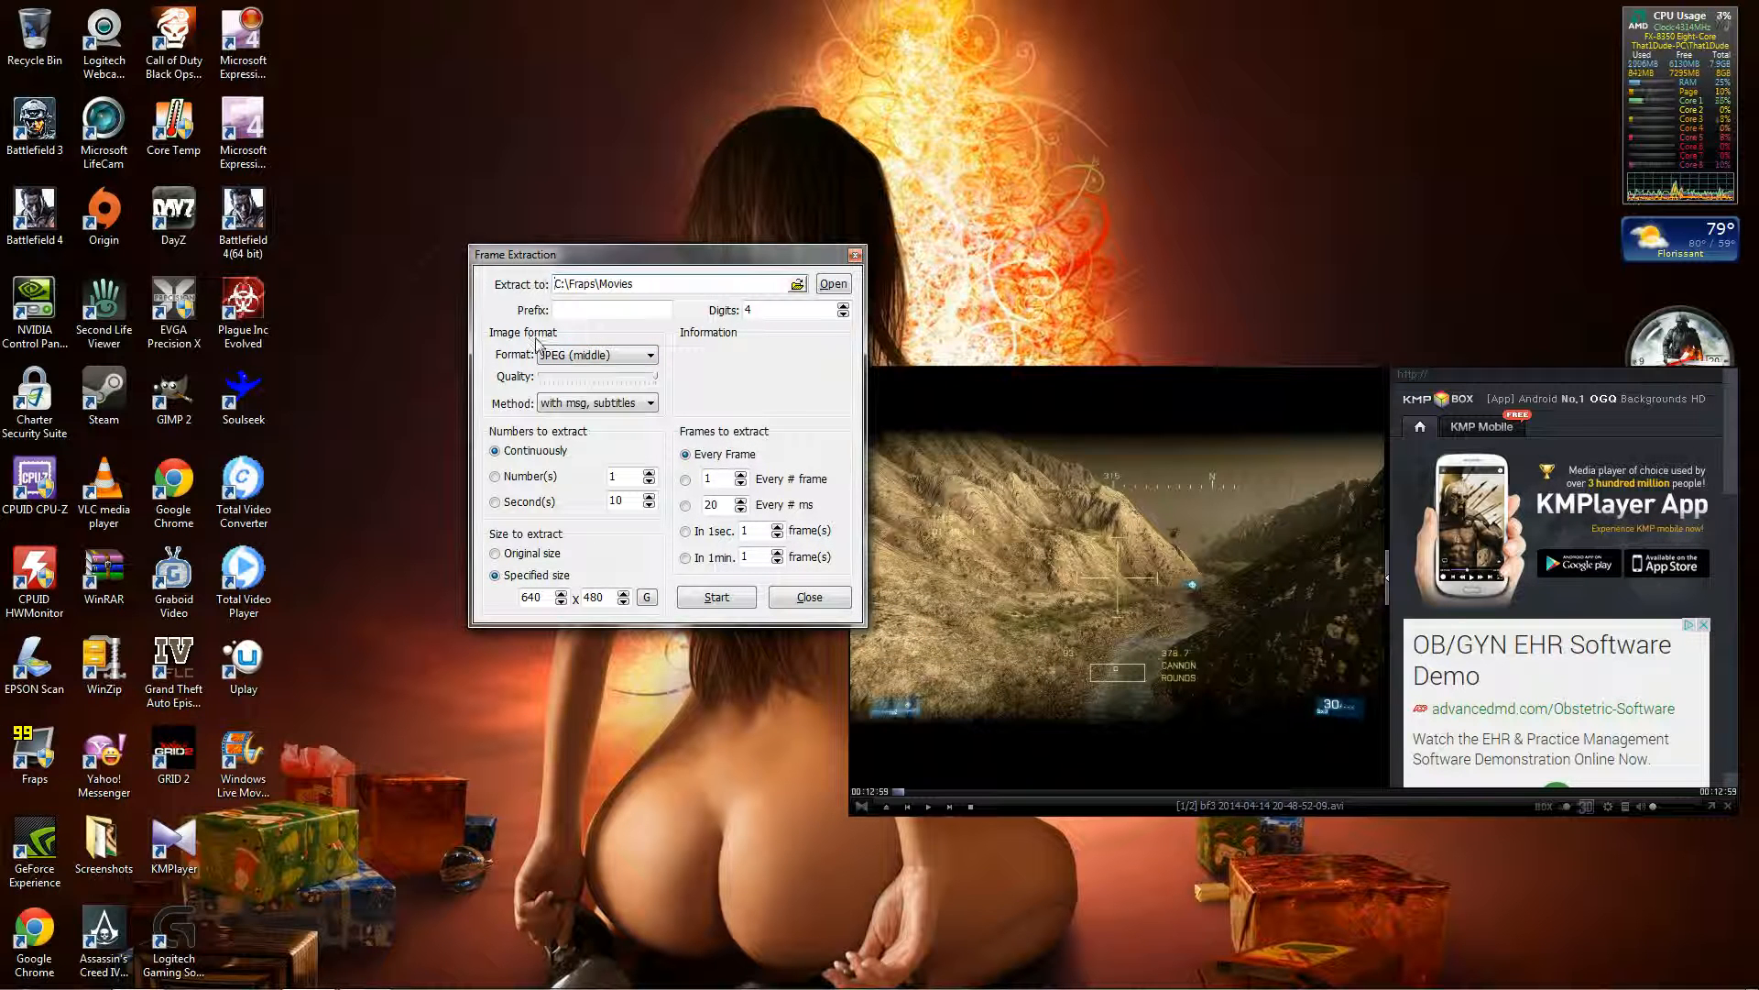
Choose JPEG (middle) as the extraction format and keep the "with msg, subtitles" method
click(647, 356)
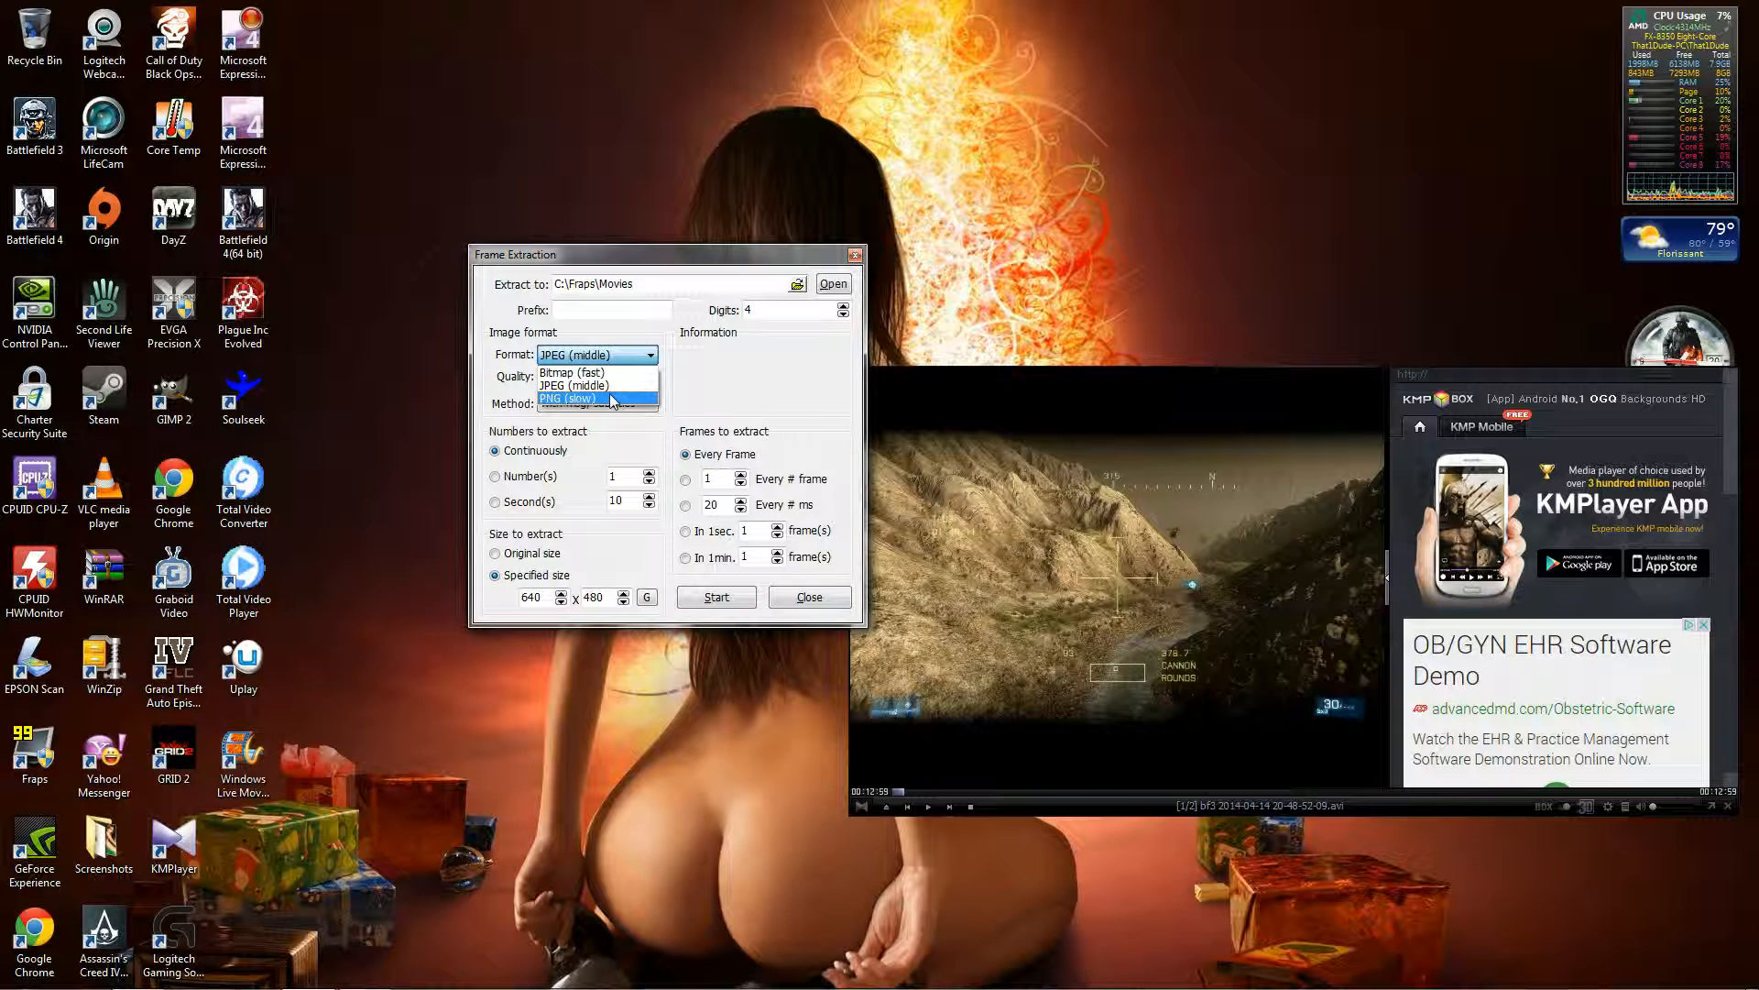
click(612, 394)
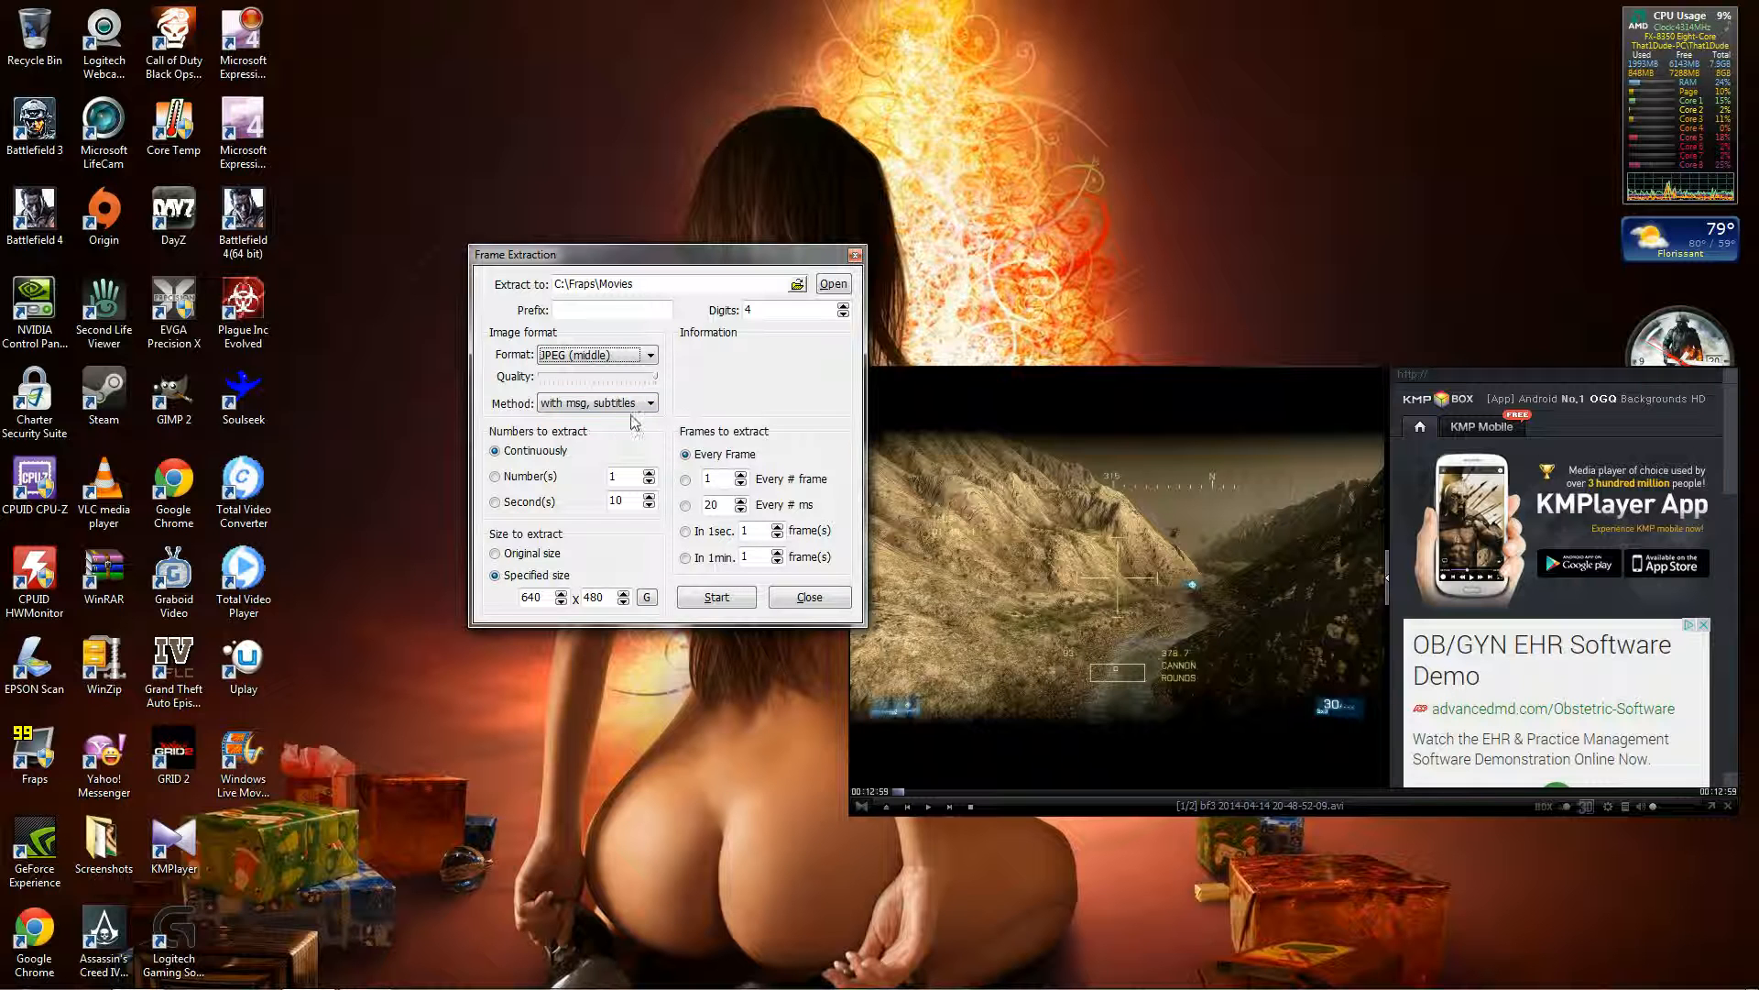
click(635, 409)
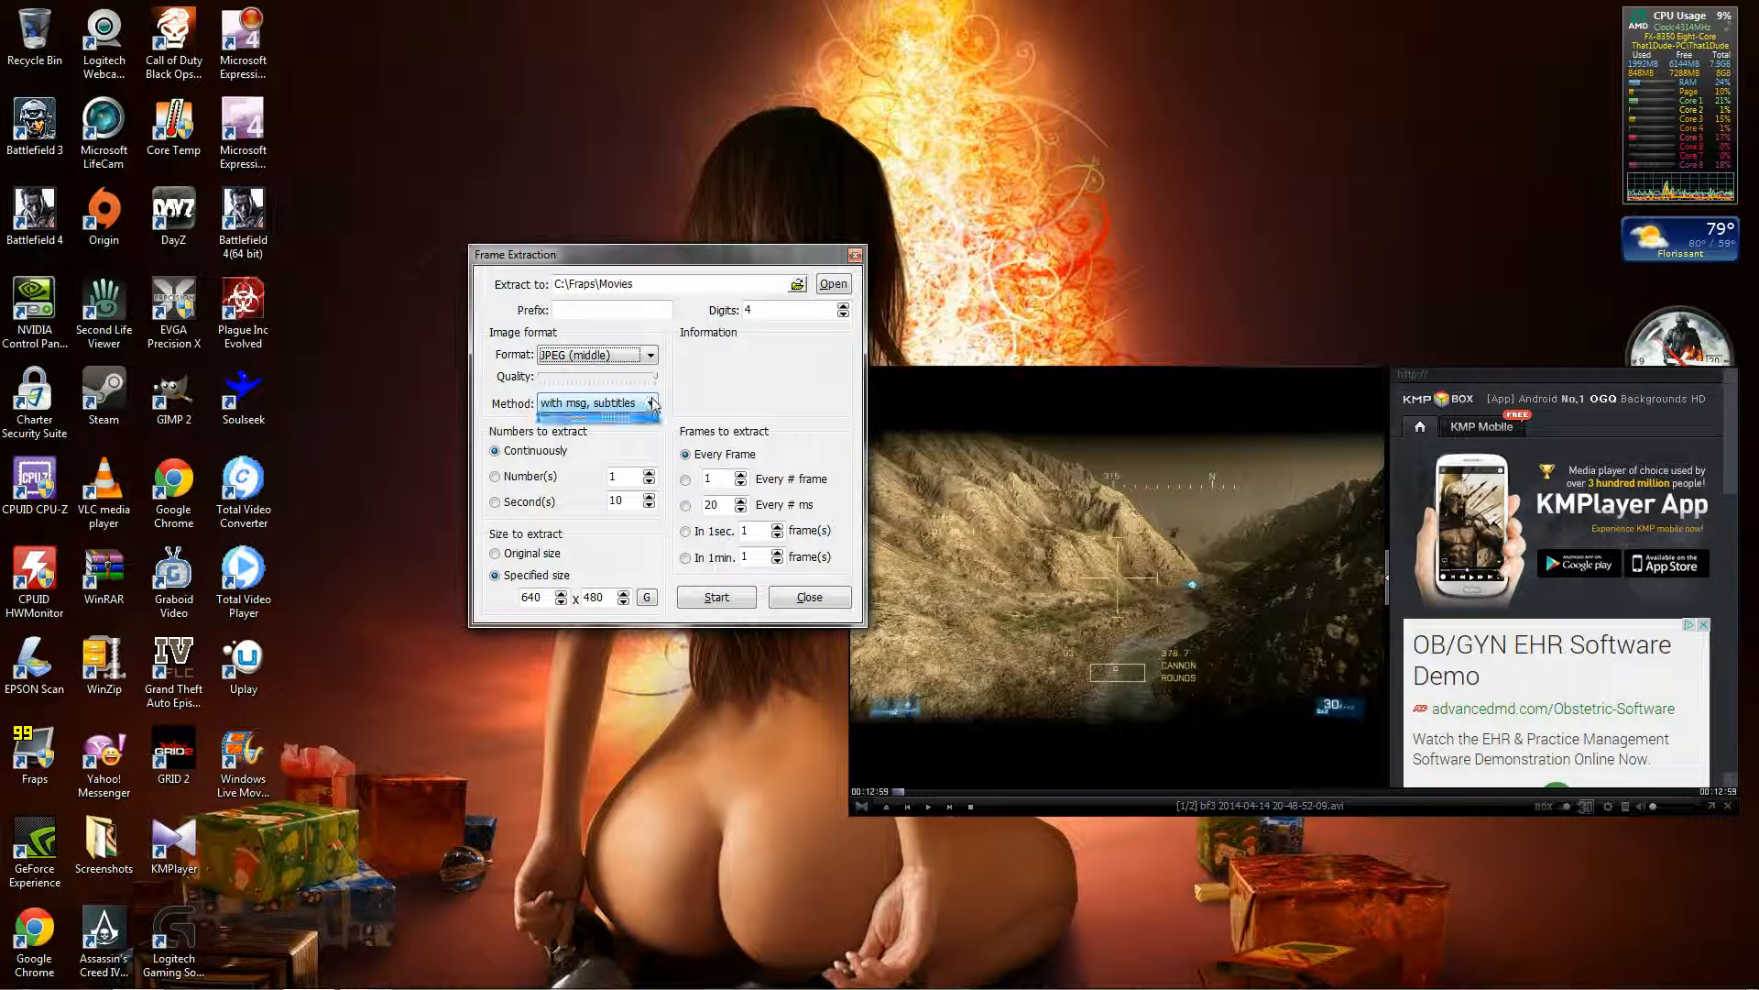
click(651, 404)
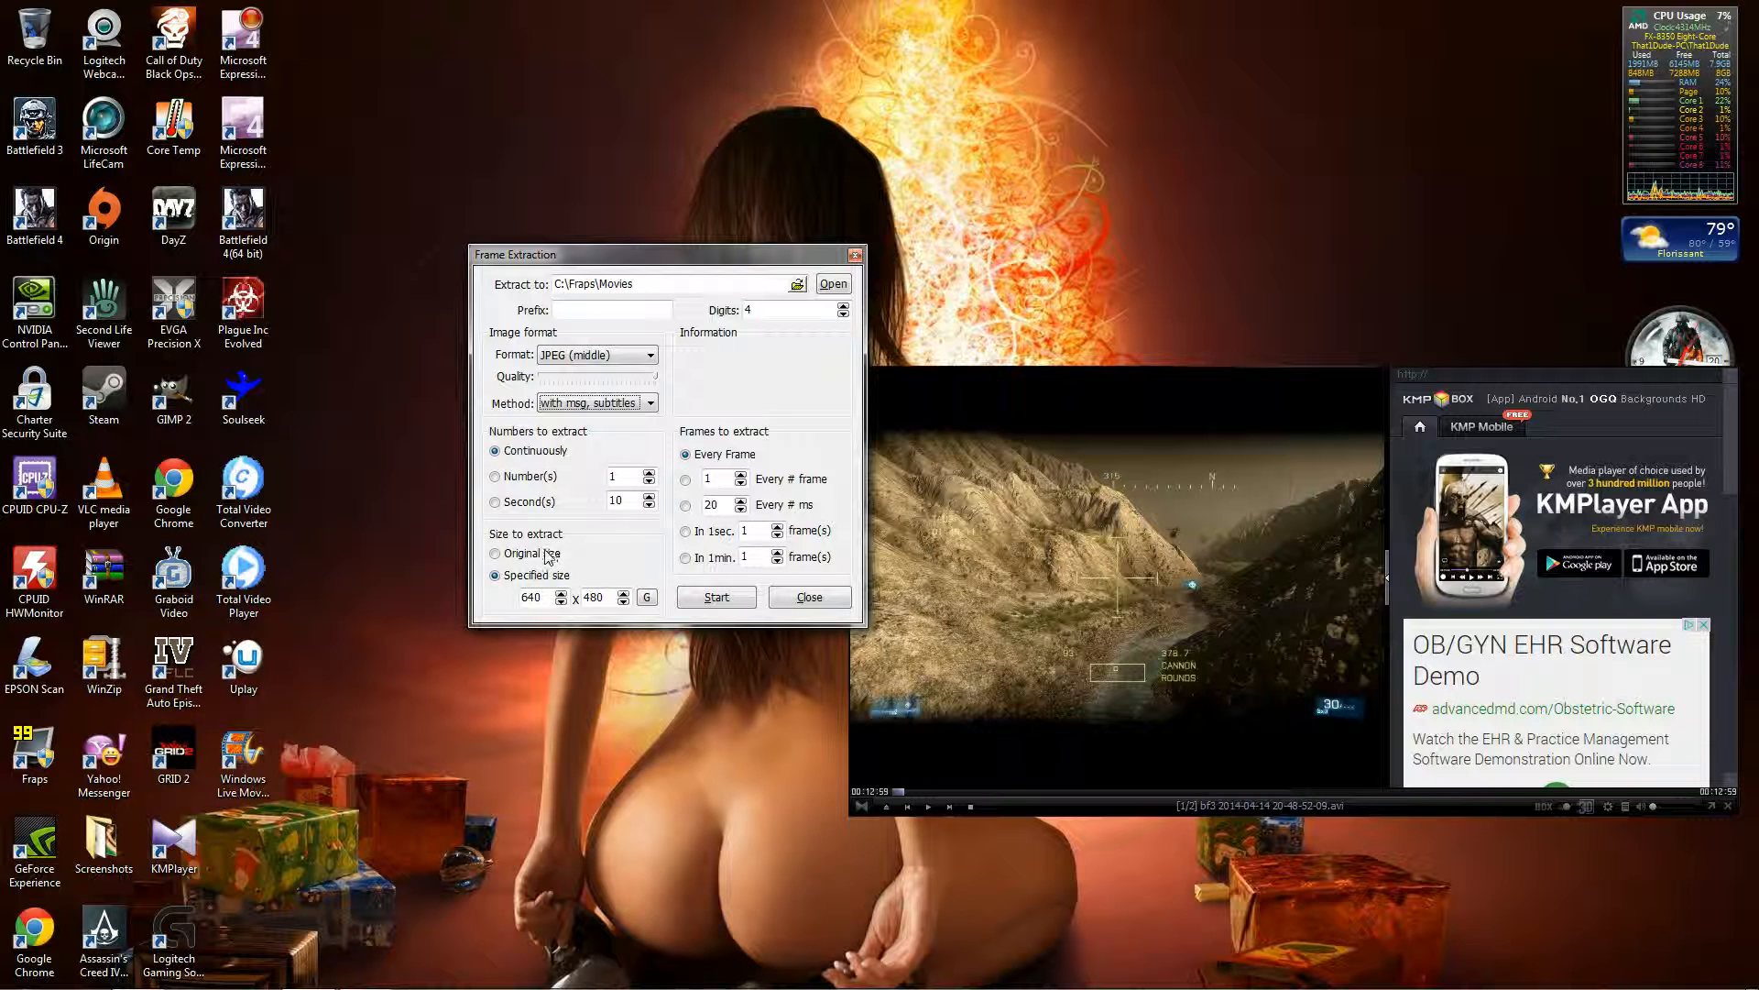
Set the size to extract to a specified size of 640 x 360
click(497, 554)
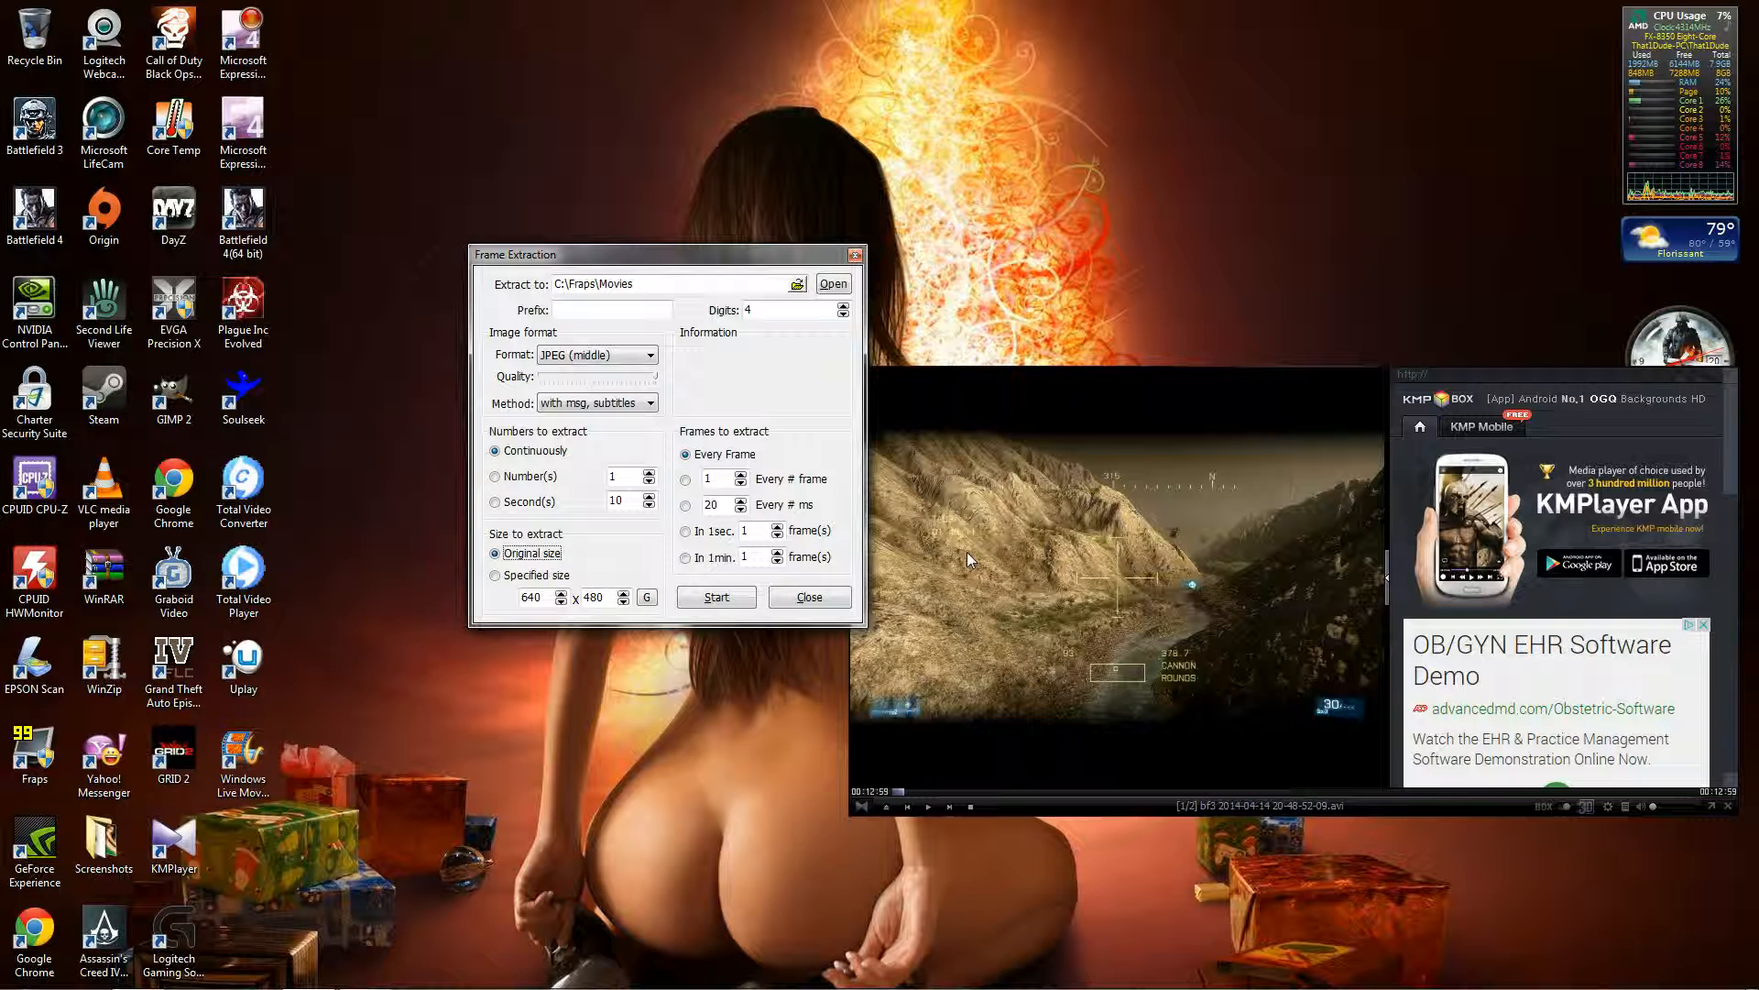
click(498, 575)
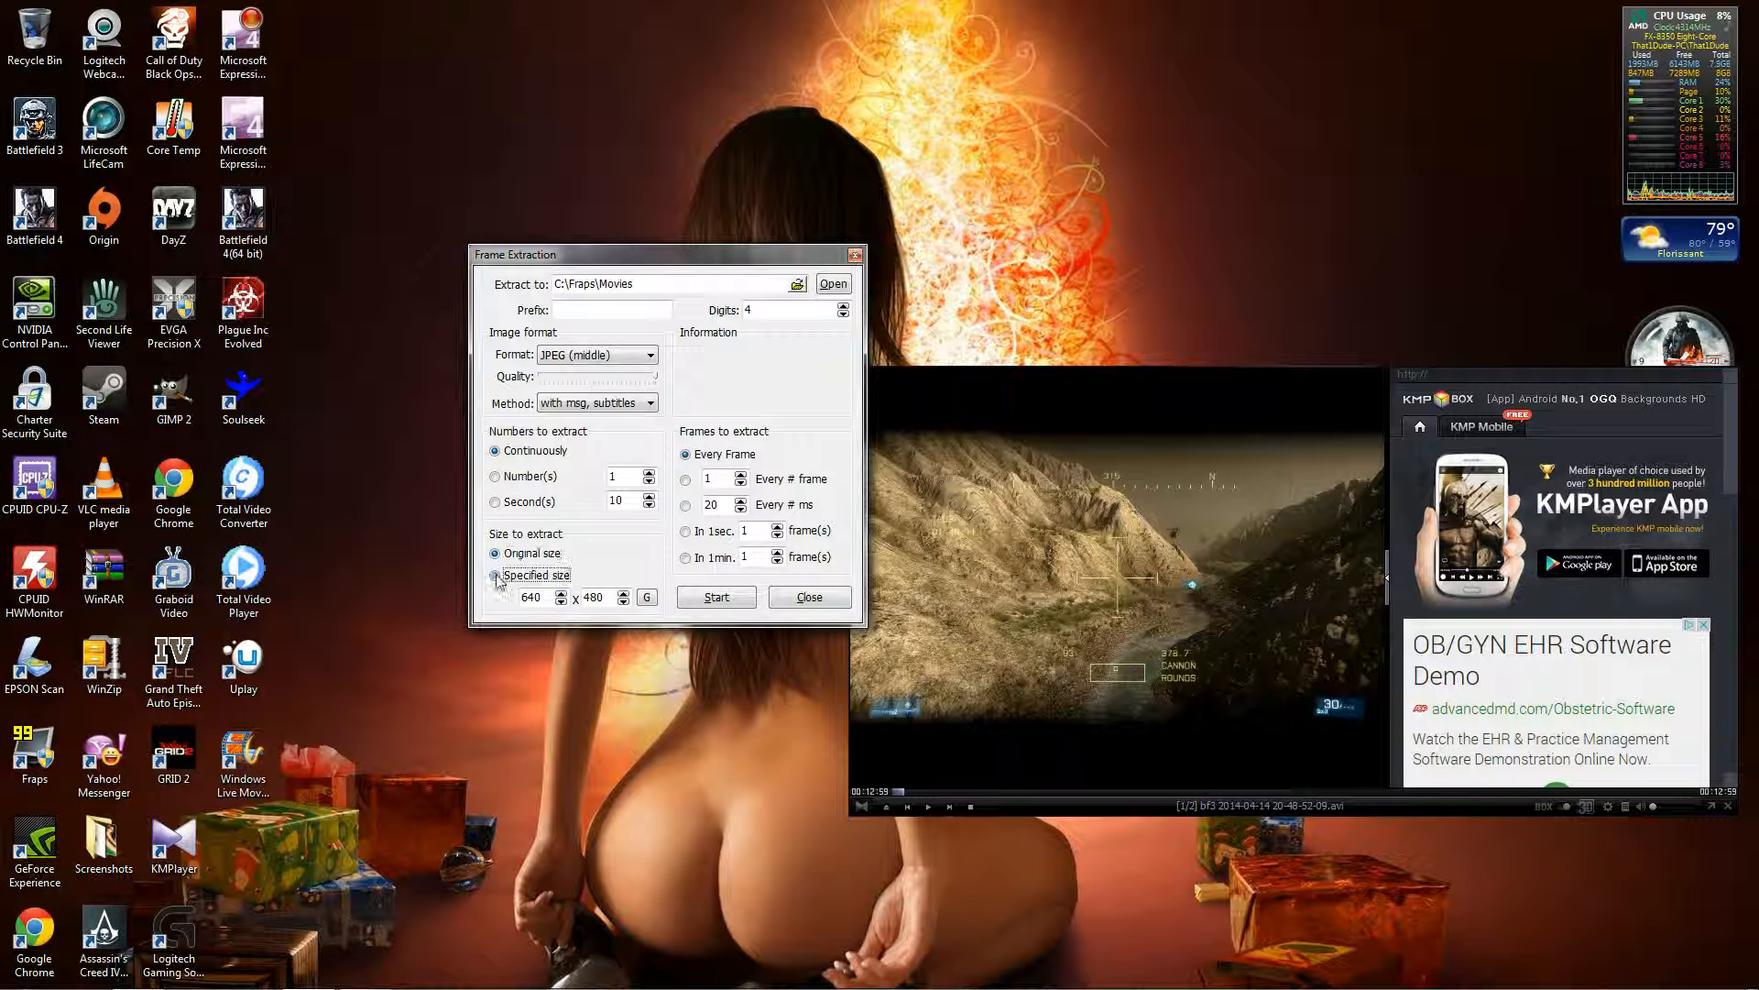
click(562, 599)
click(561, 593)
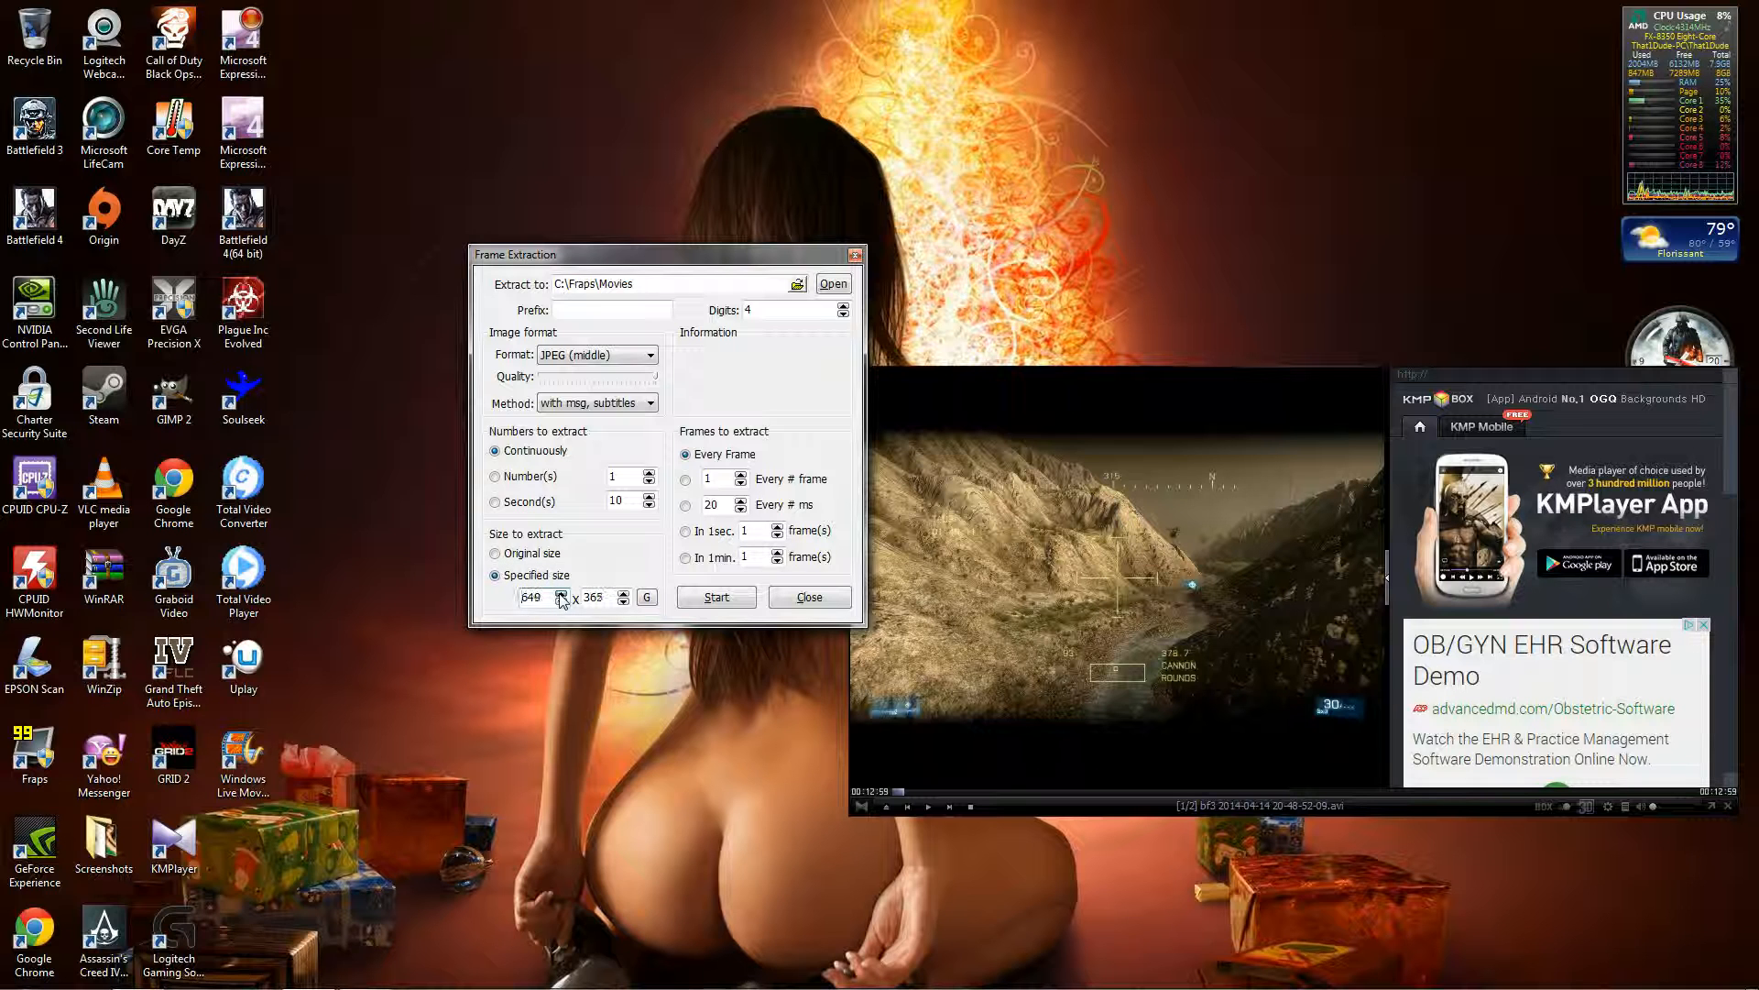
click(561, 594)
click(561, 594)
scroll(561, 603, down, 11)
scroll(561, 601, down, 2)
scroll(561, 605, down, 2)
scroll(562, 605, down, 2)
scroll(563, 595, up, 1)
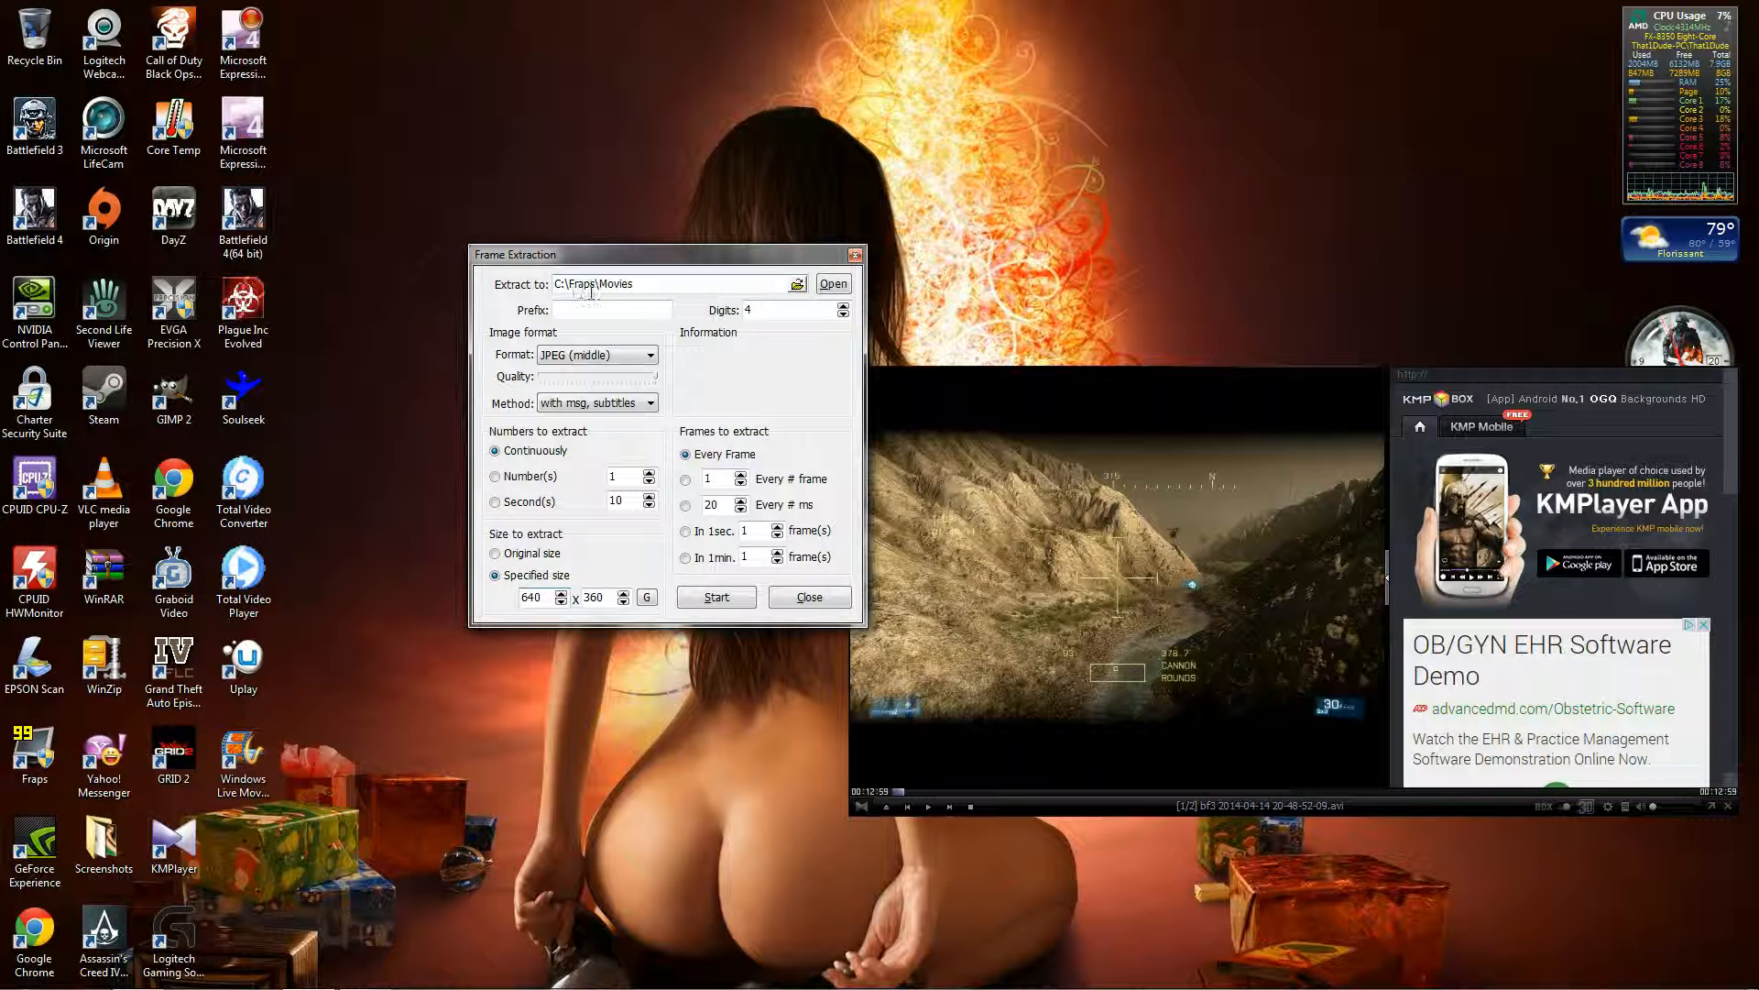
Start extracting every frame continuously, play the paused video, and stop the extraction
click(716, 598)
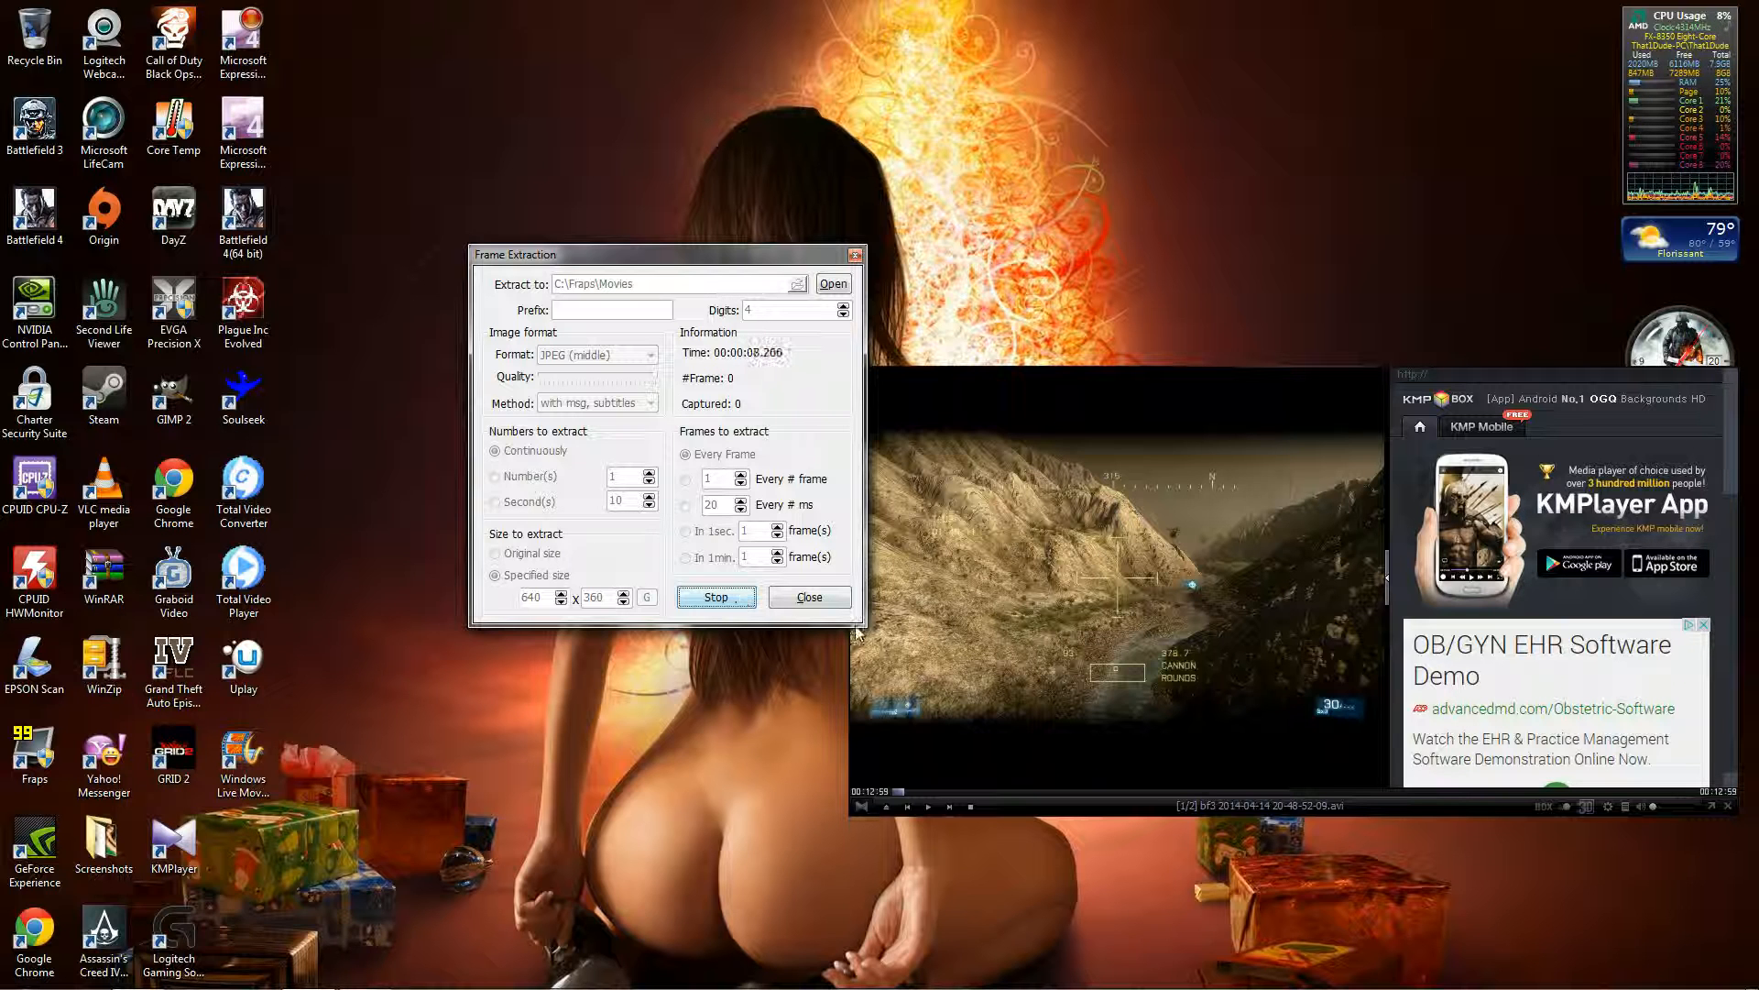
click(928, 806)
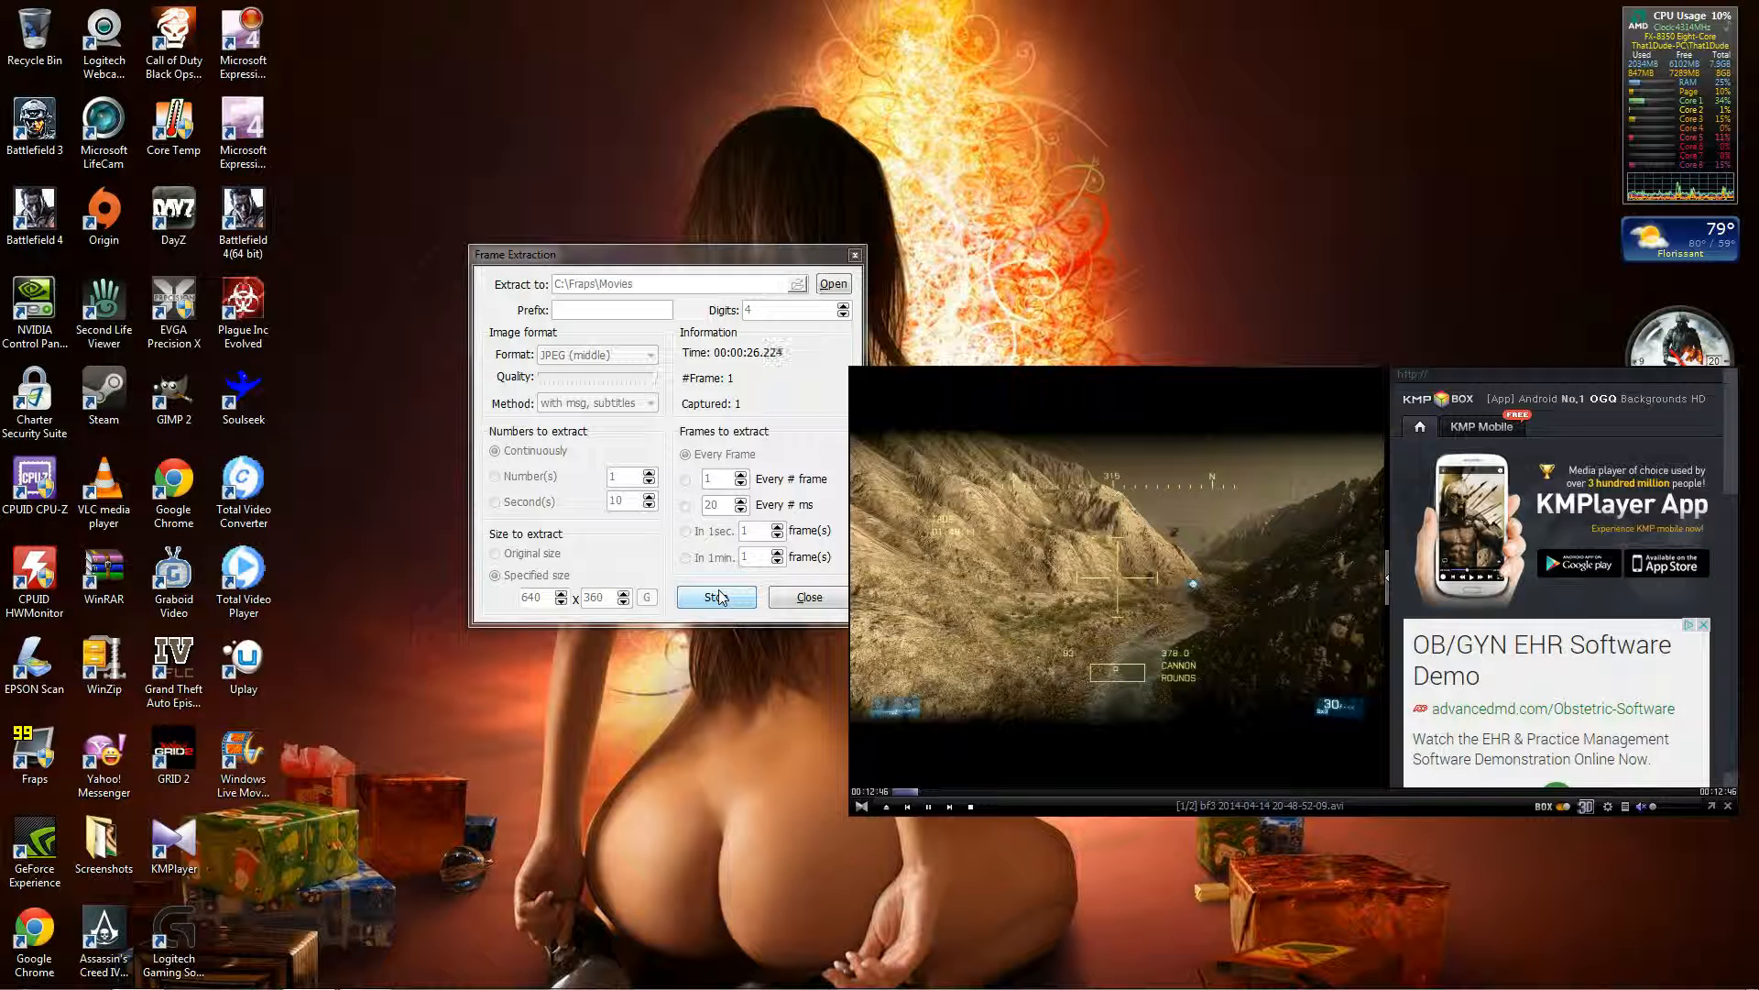
click(722, 597)
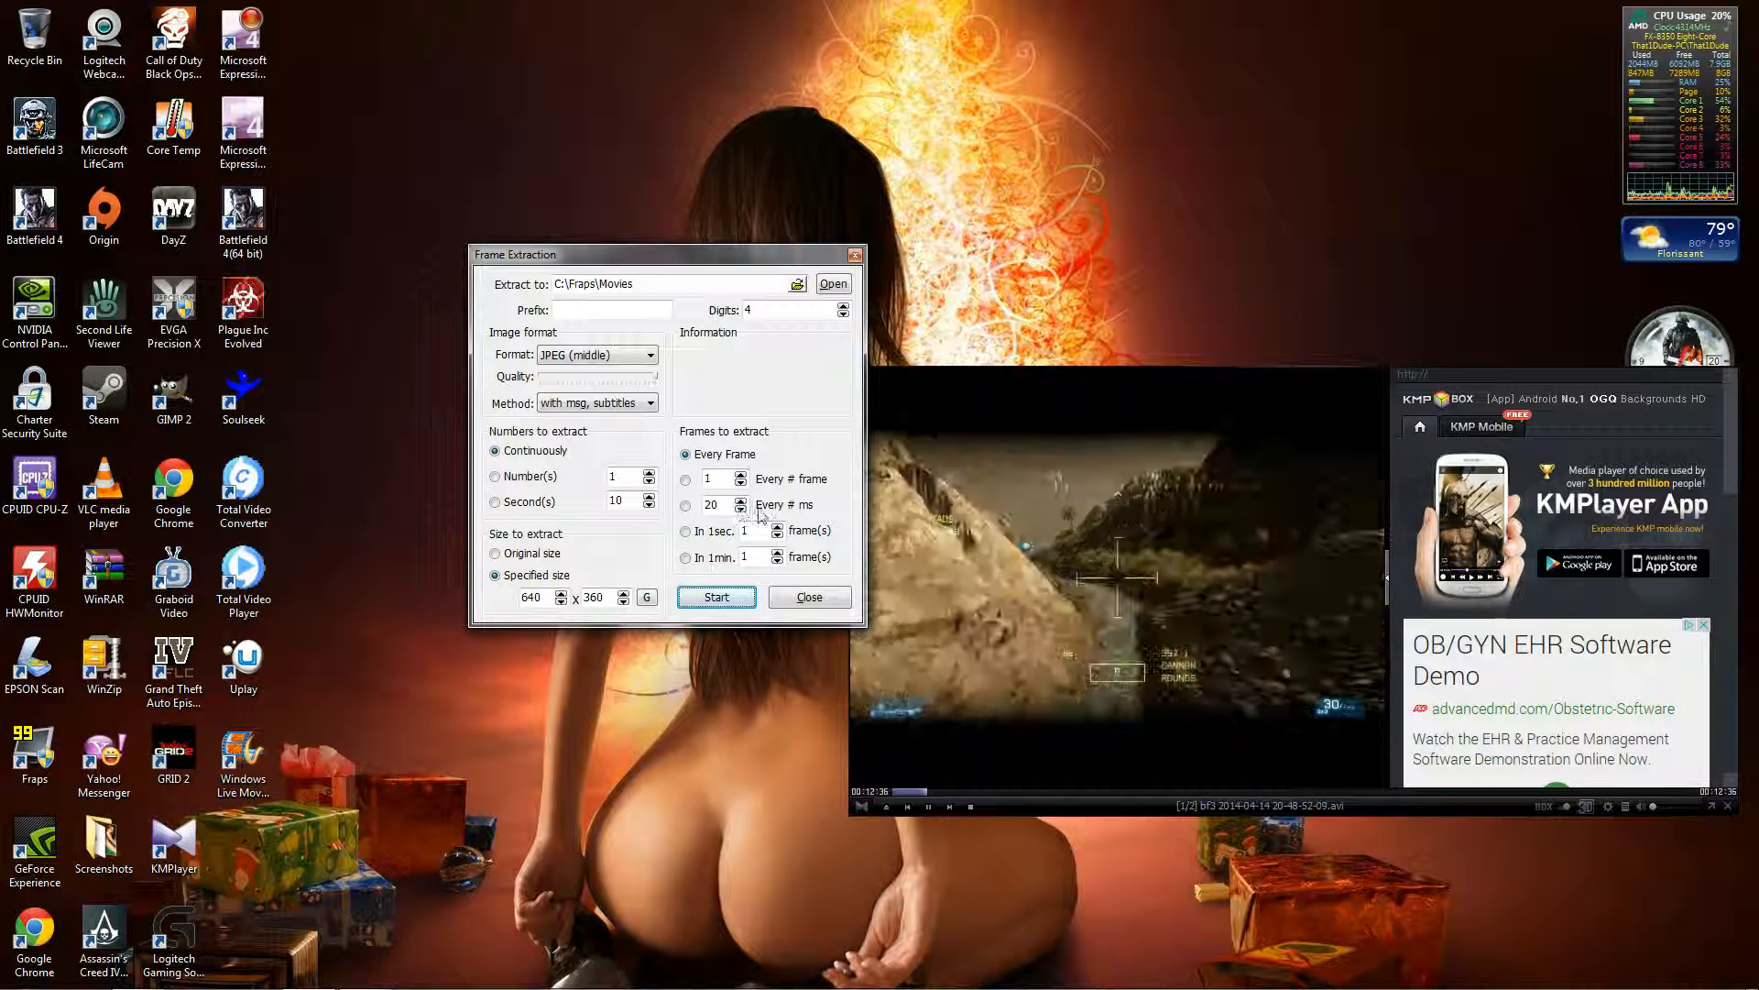
Run the frame extraction again for a few seconds of the playing video, stop it, and pause playback
click(717, 597)
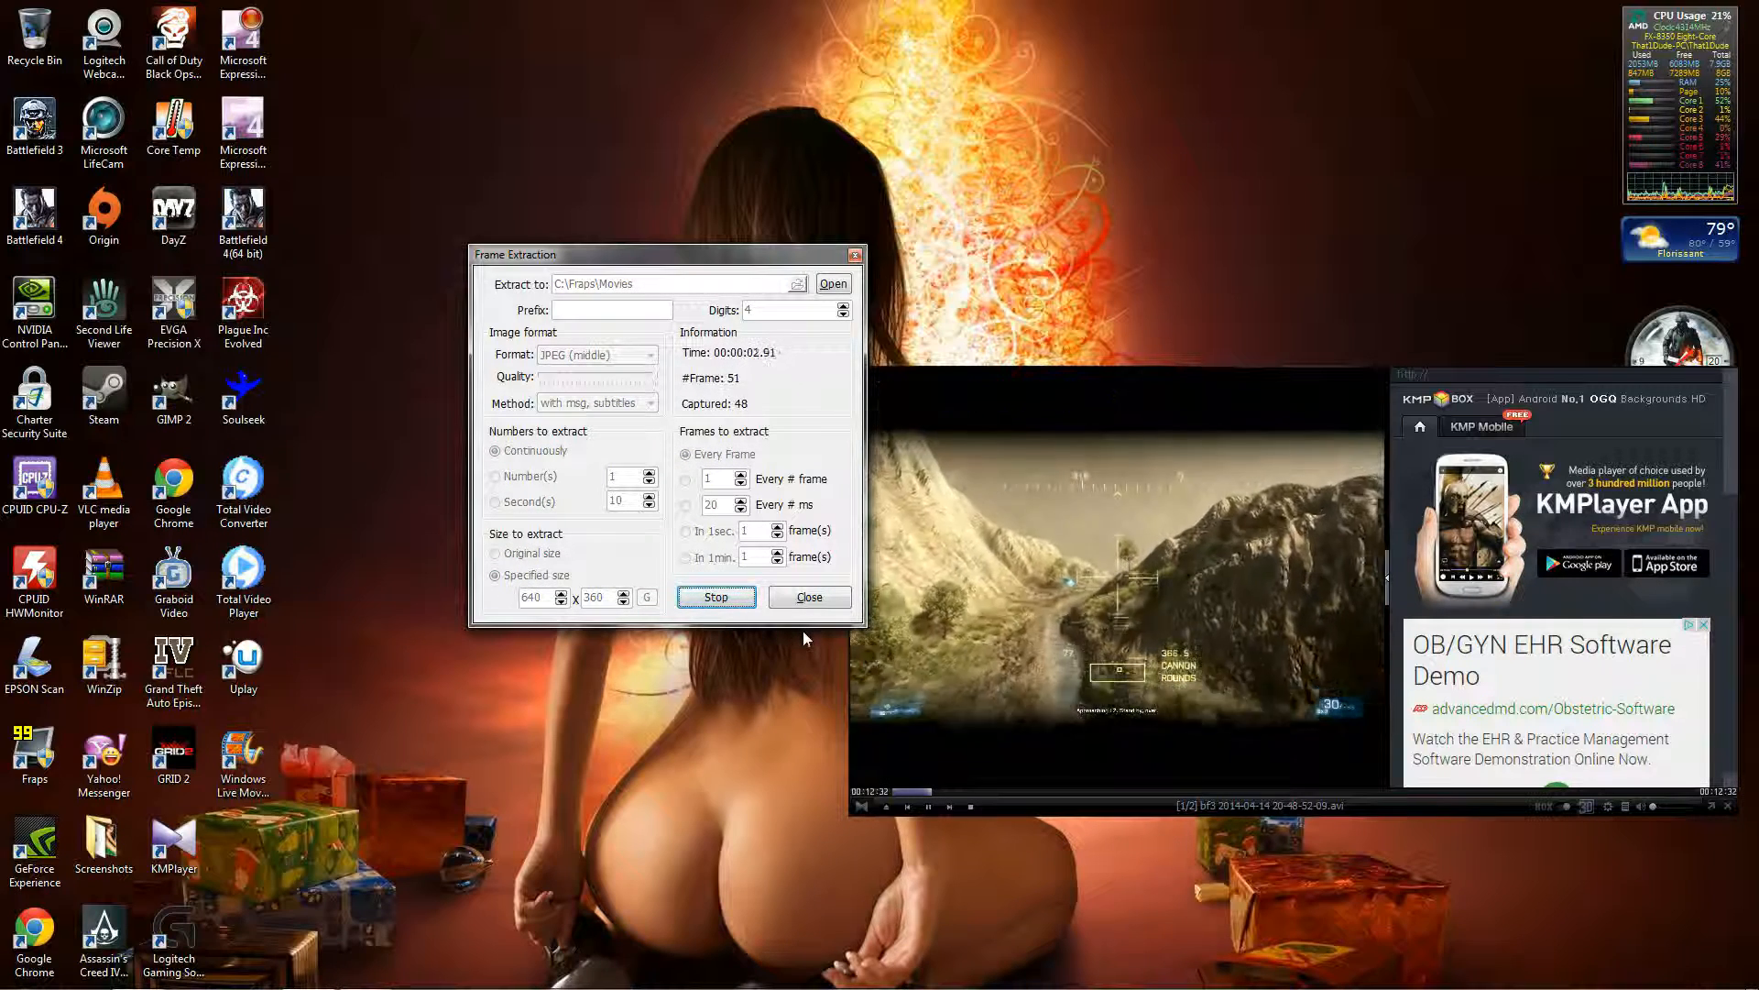
click(724, 598)
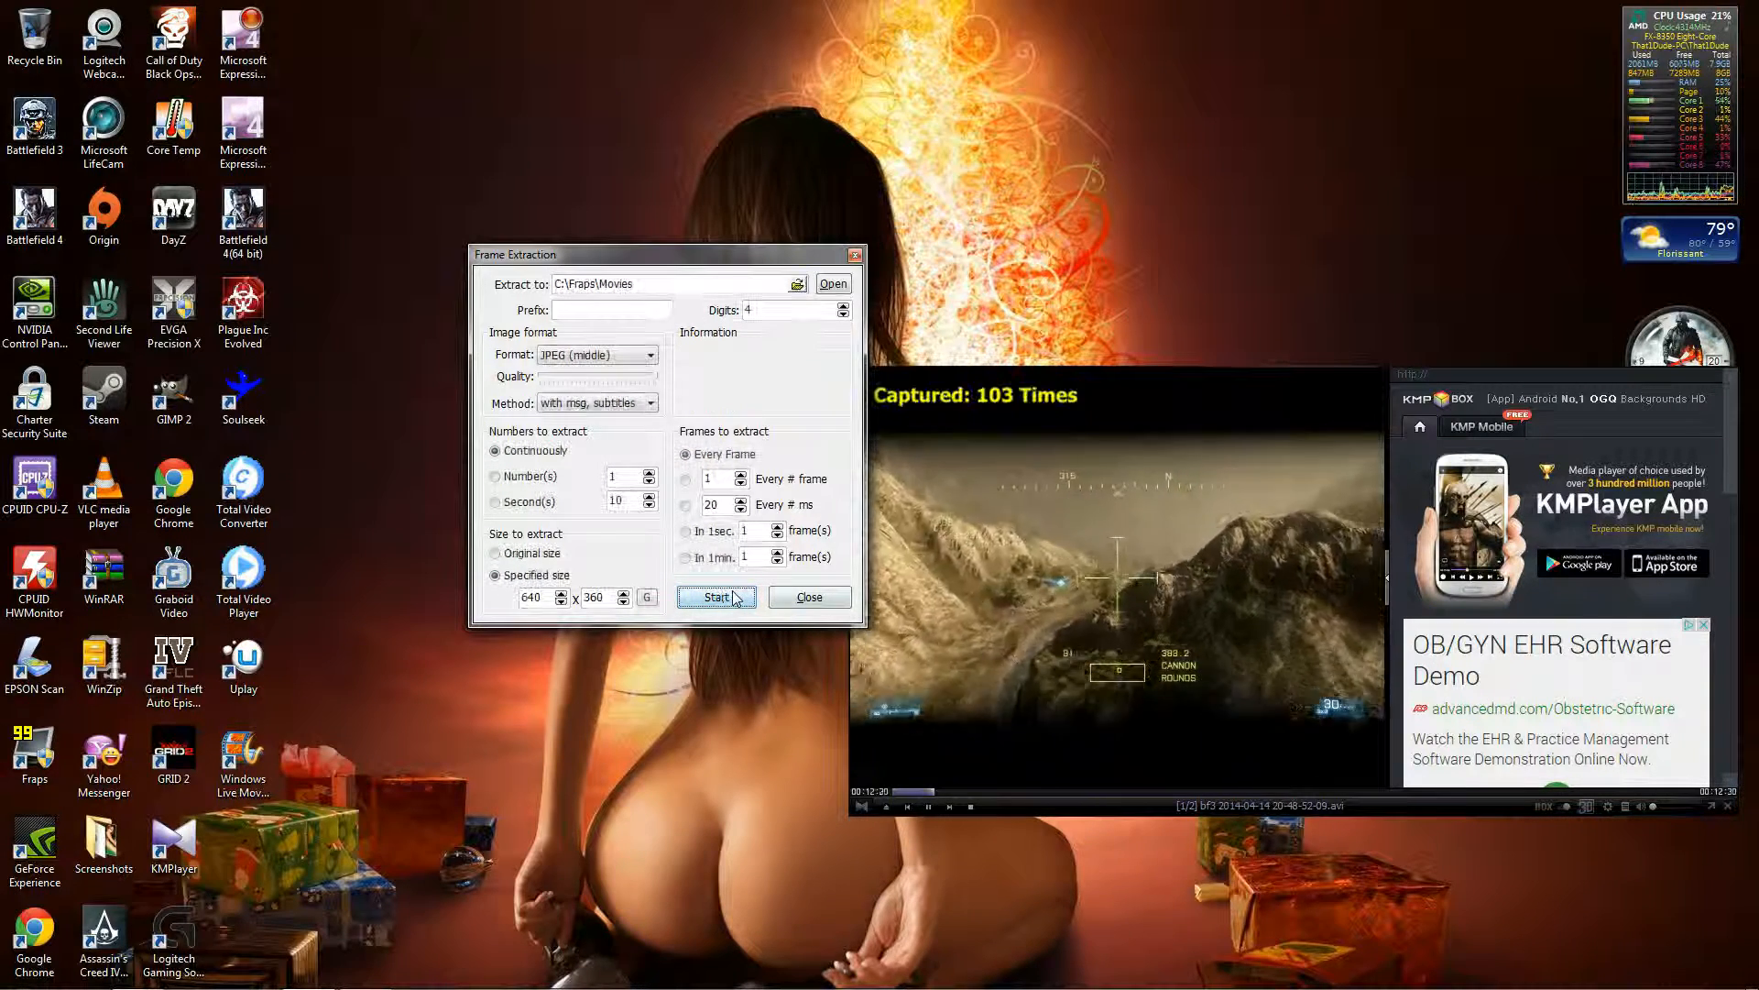
click(929, 805)
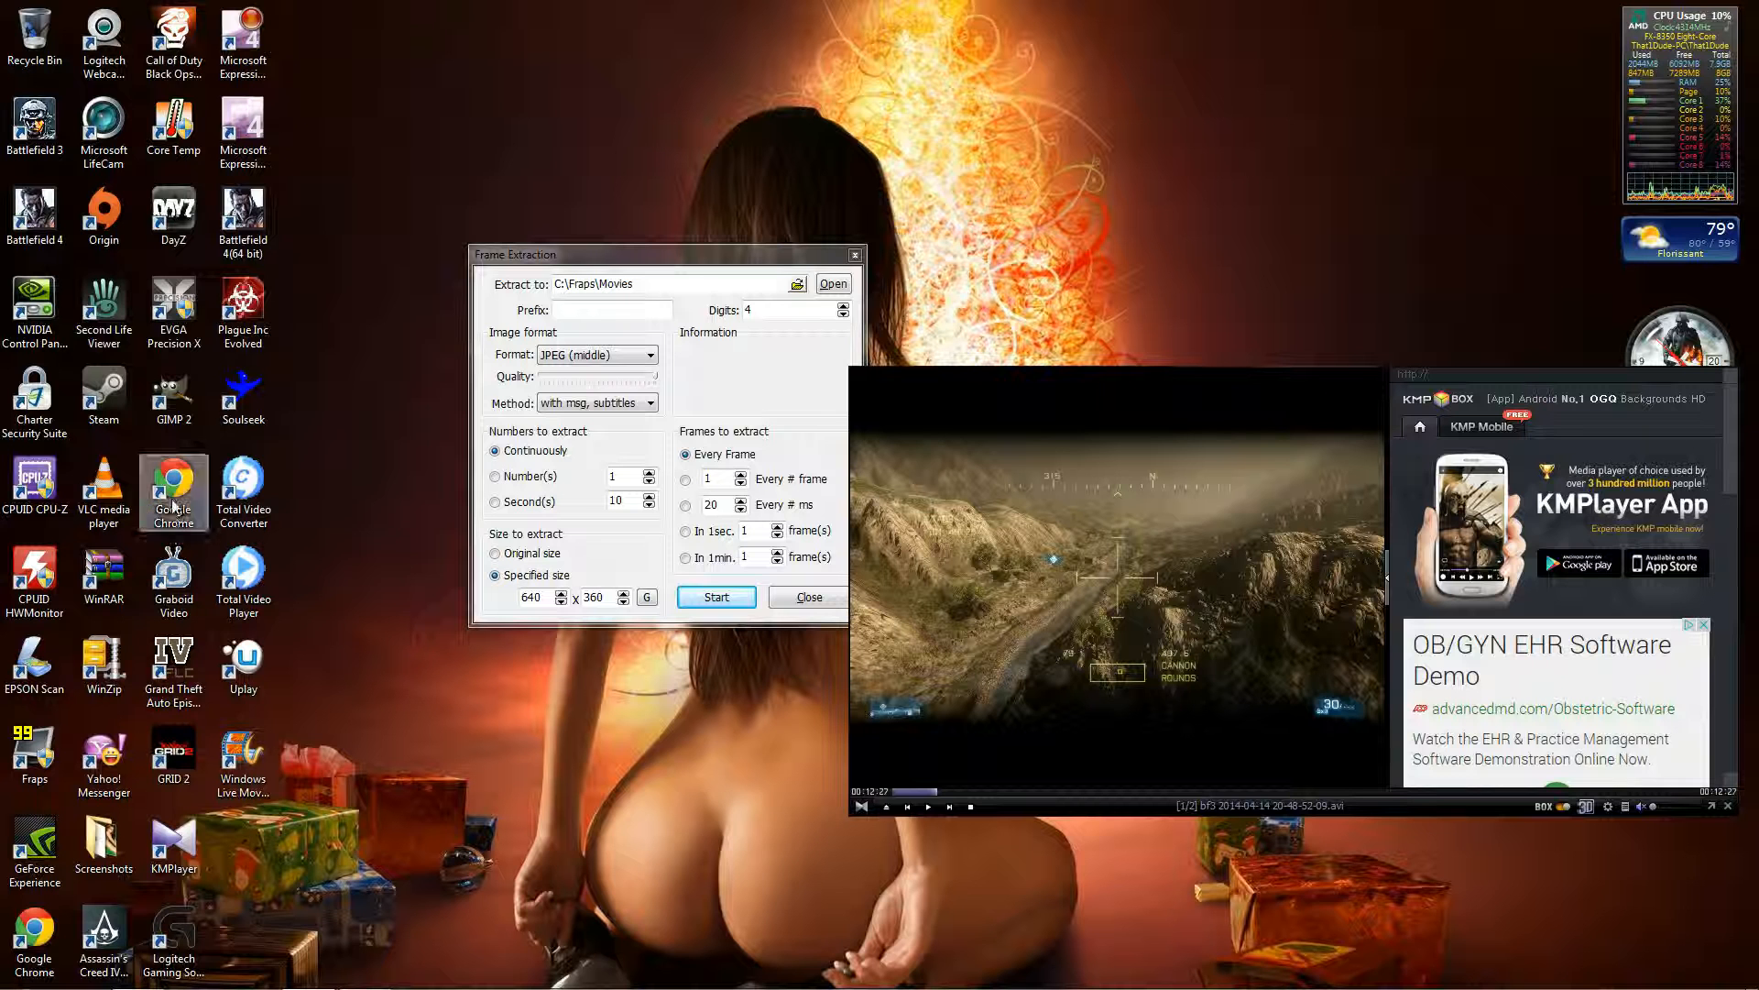
Launch GIMP, start opening images as layers, and browse to the Fraps\Movies folder on Local Disk (C:)
click(168, 421)
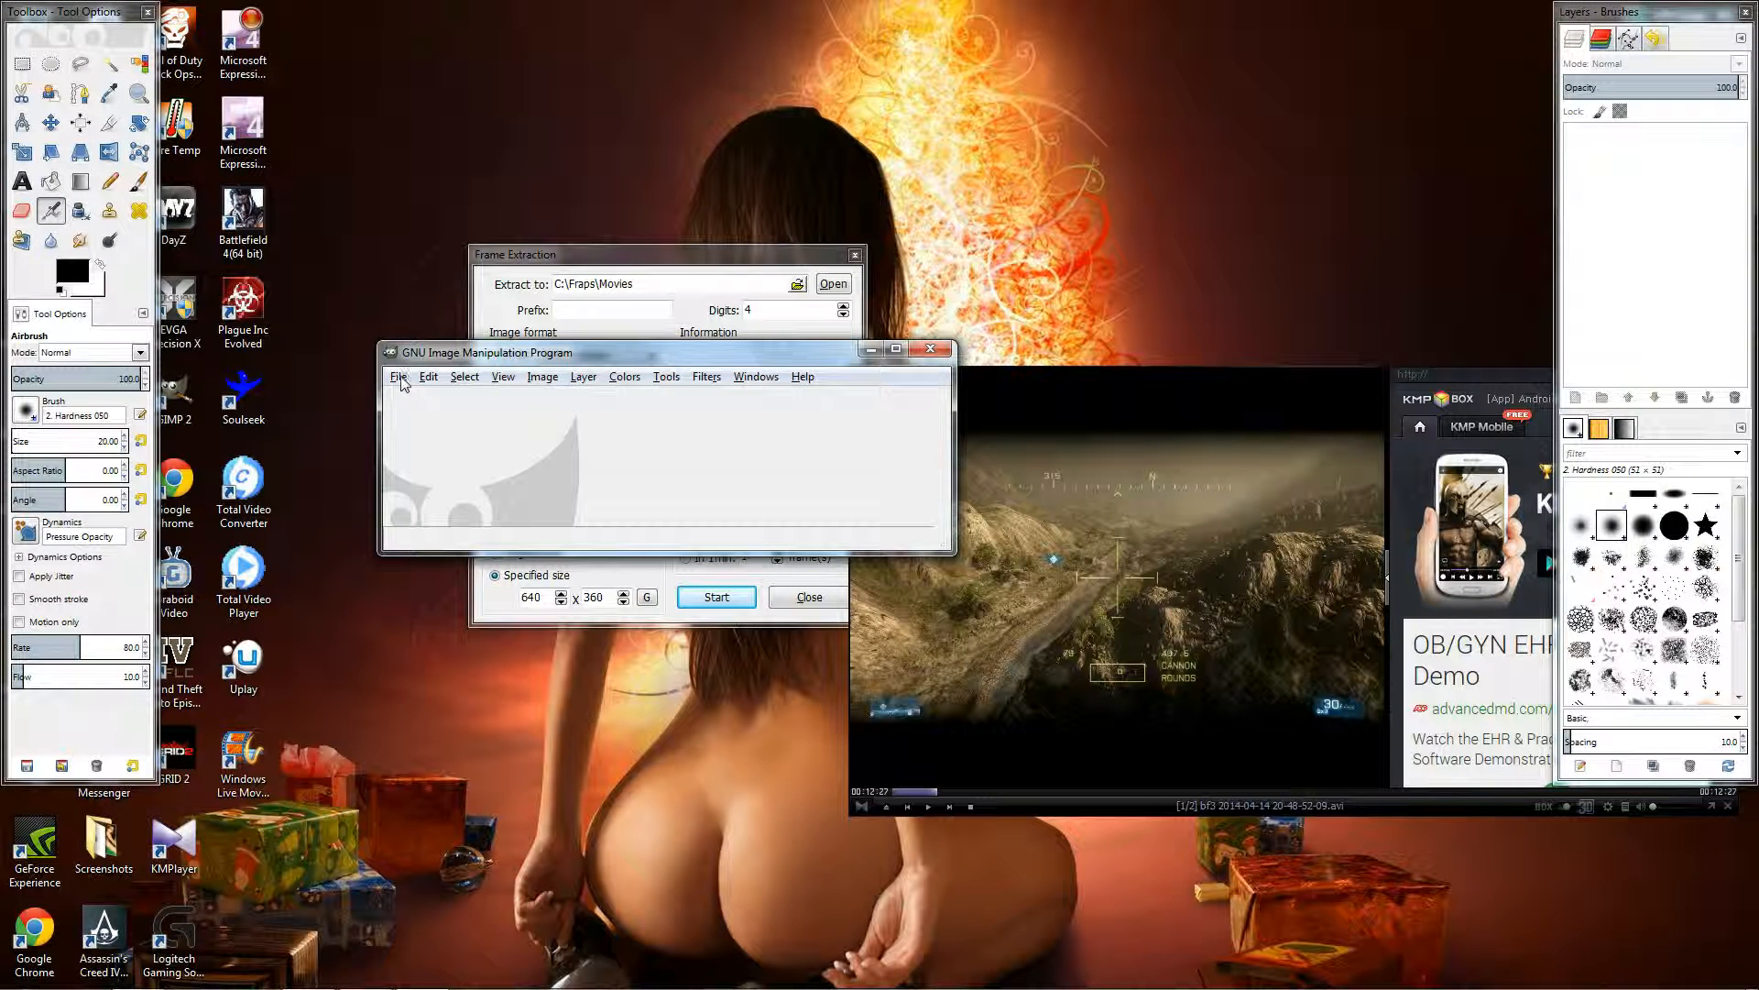
click(400, 382)
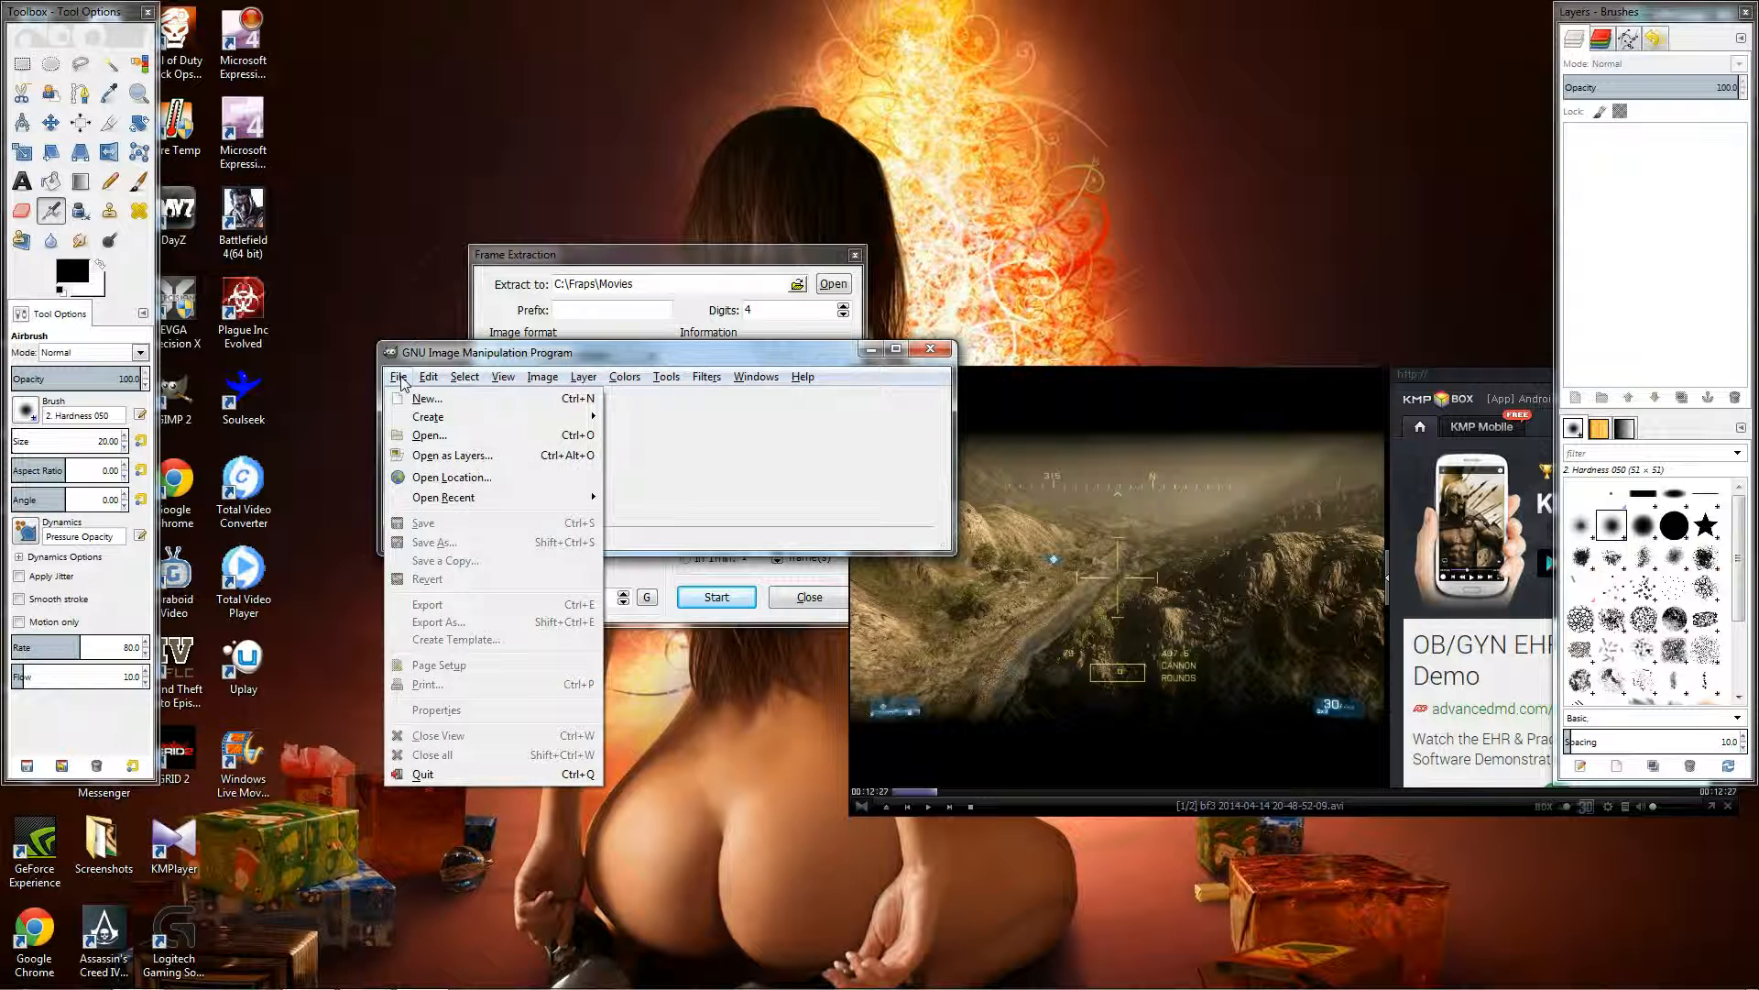
click(400, 382)
click(397, 383)
click(417, 463)
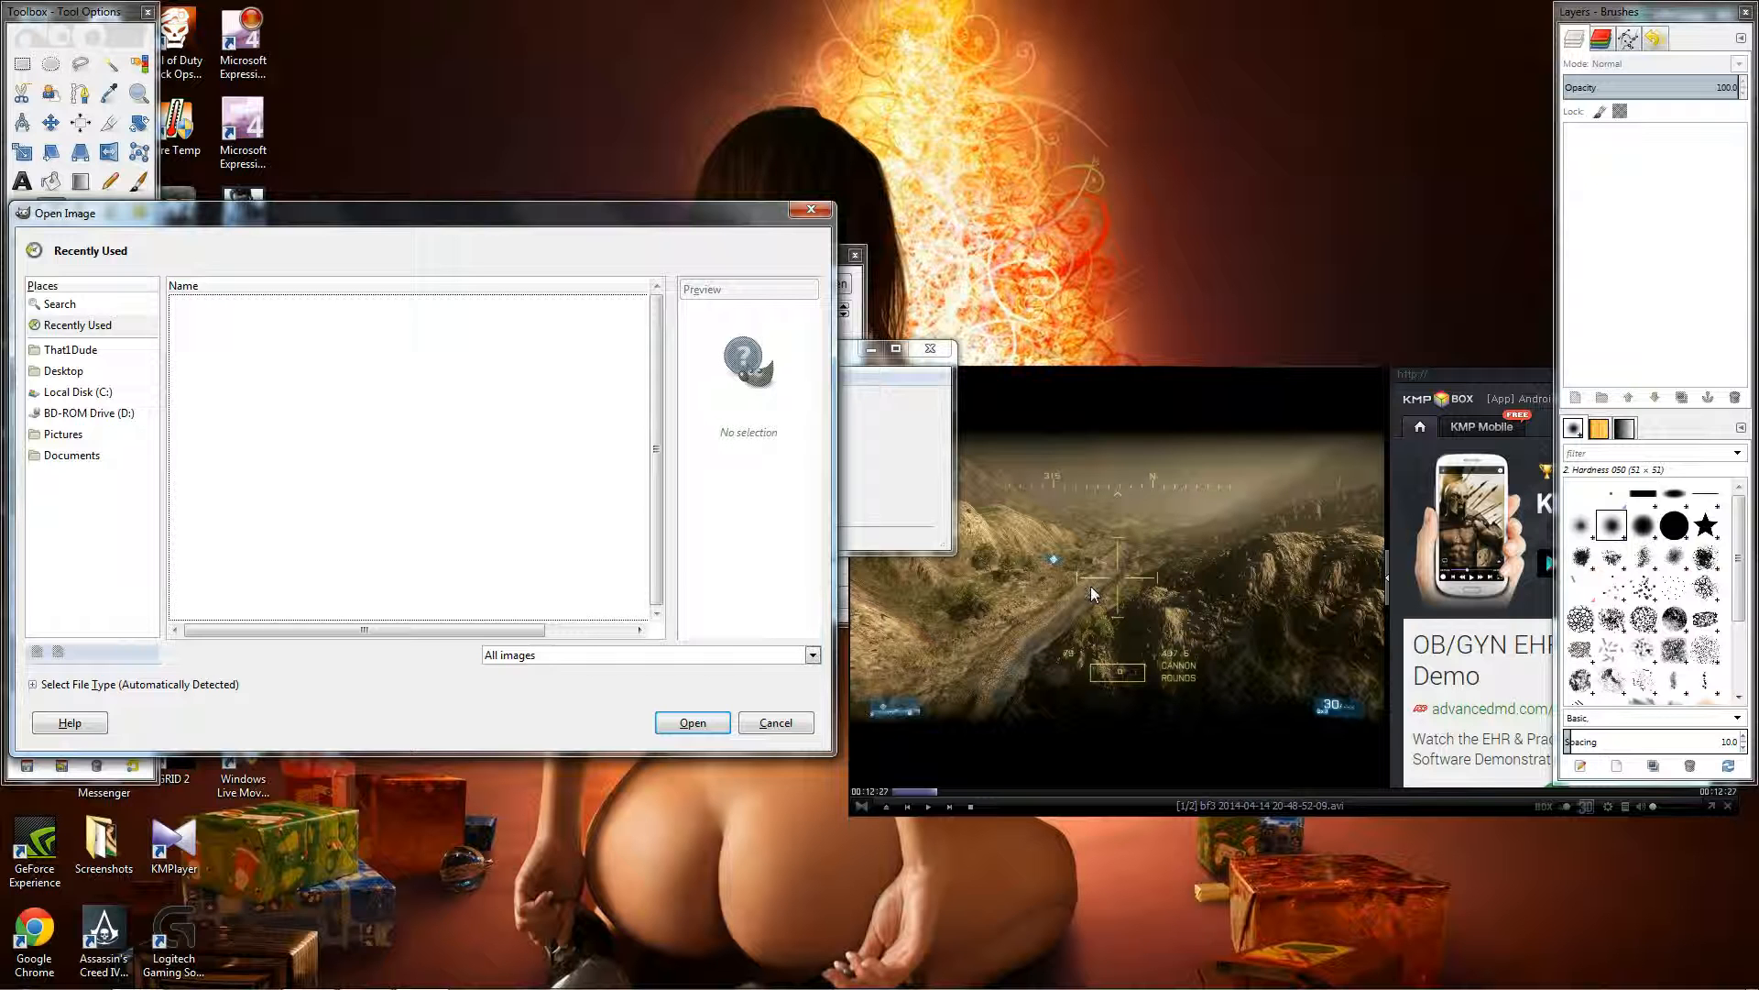
click(81, 400)
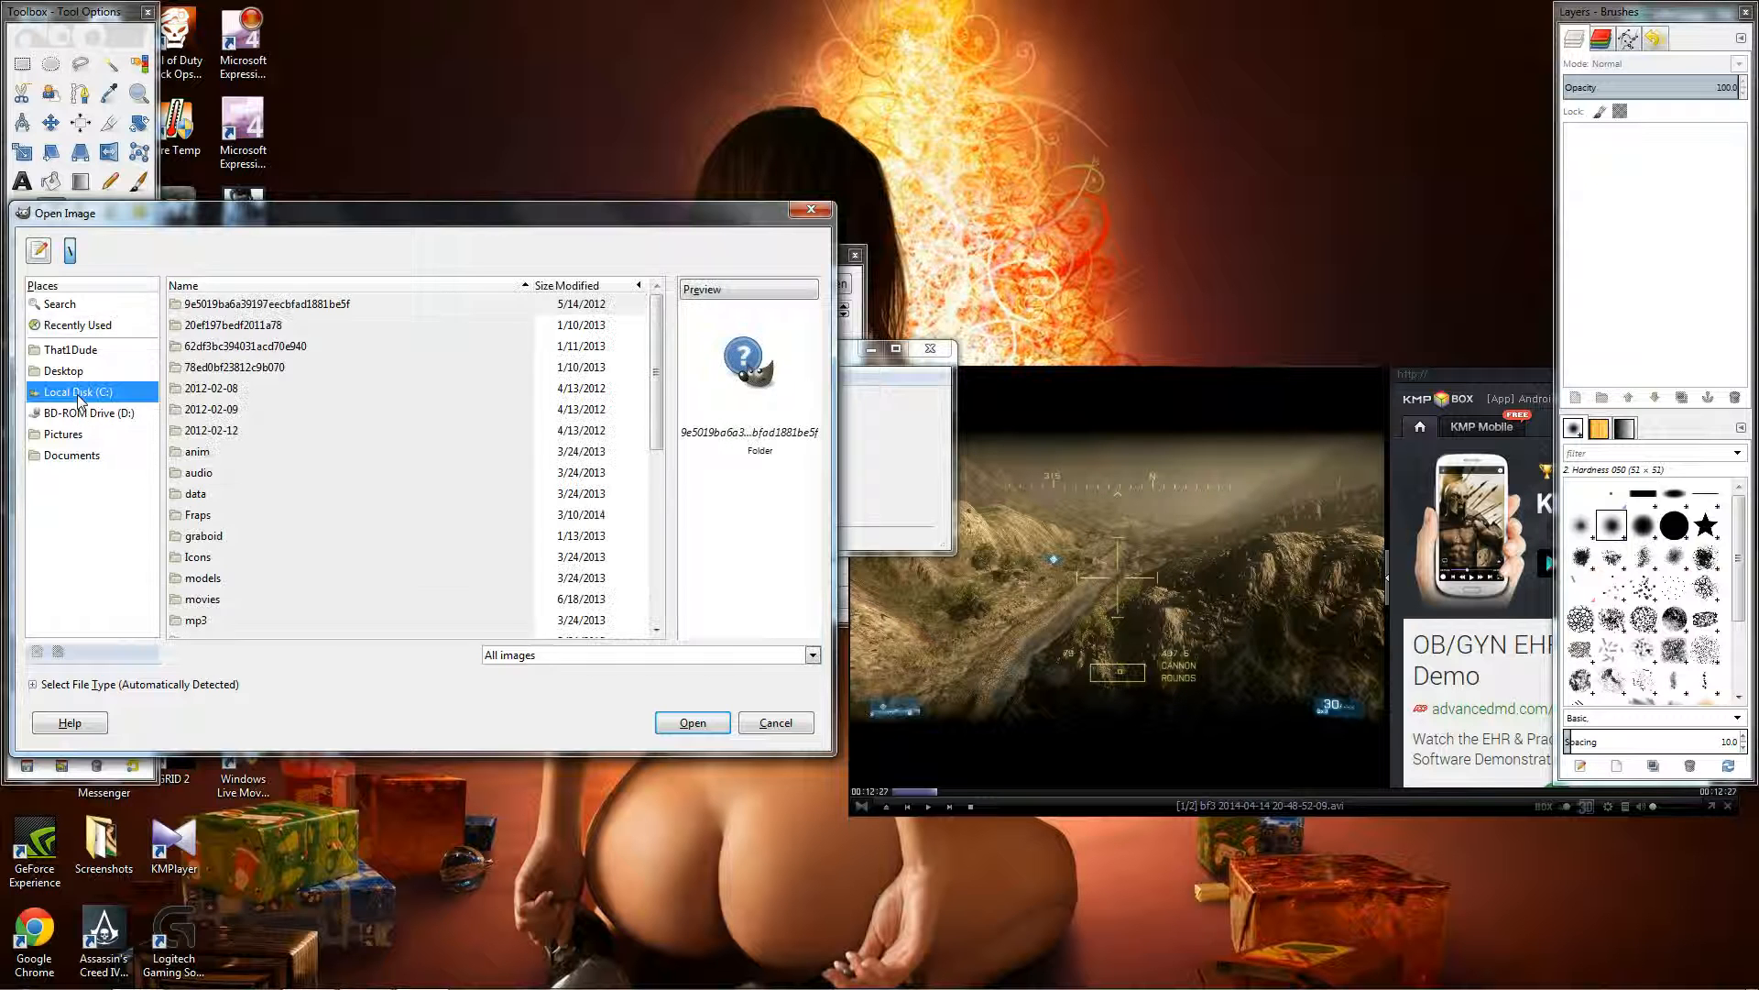
double_click(198, 516)
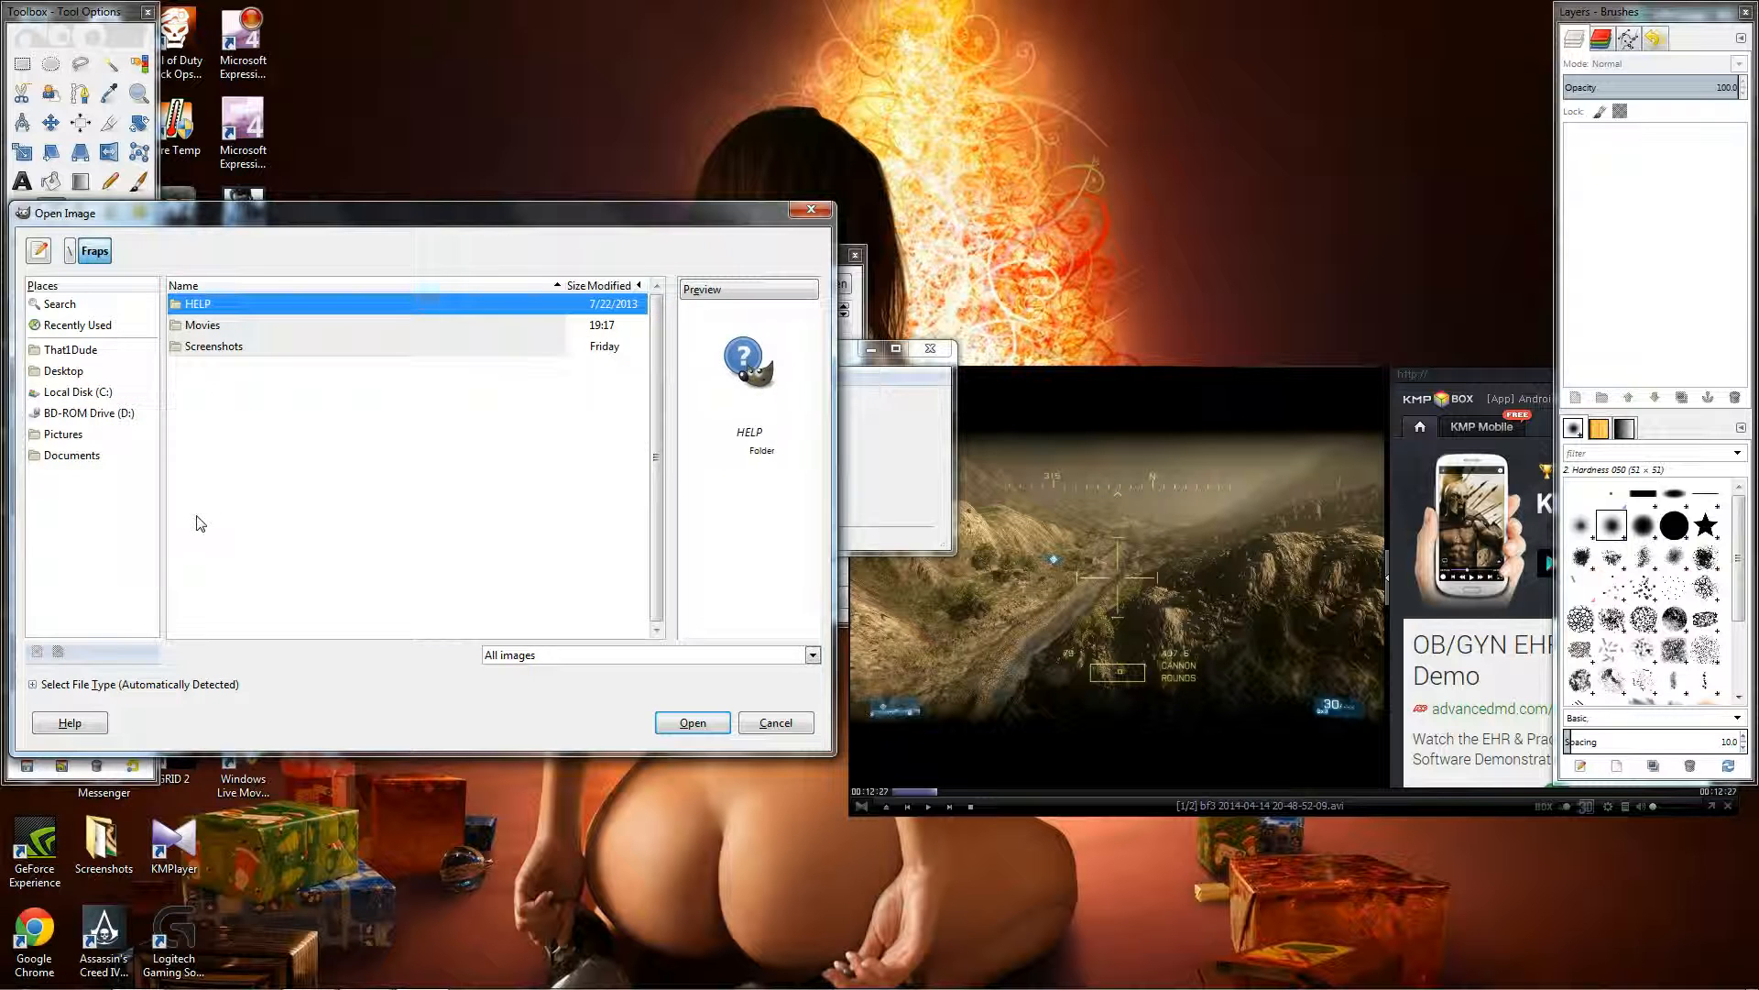
double_click(212, 328)
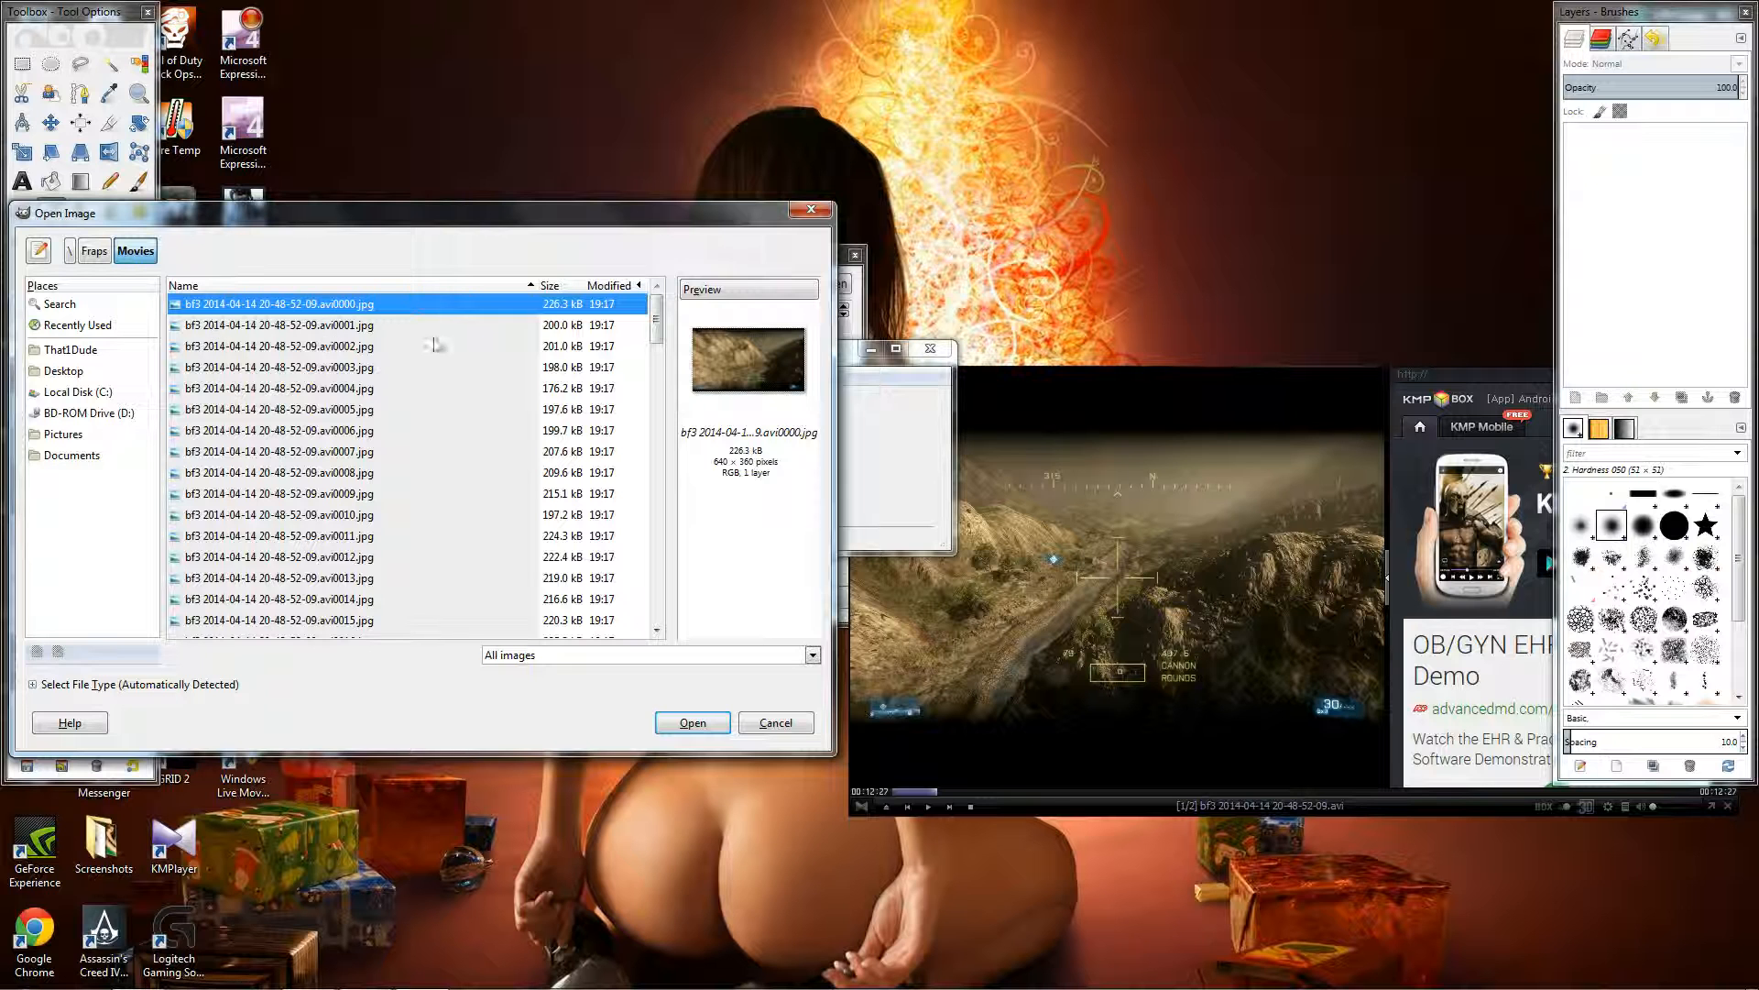
Examine the previews of the extracted frames one by one, from avi0000.jpg through avi0012.jpg
key(Down)
key(Down)
key(Down)
key(Down)
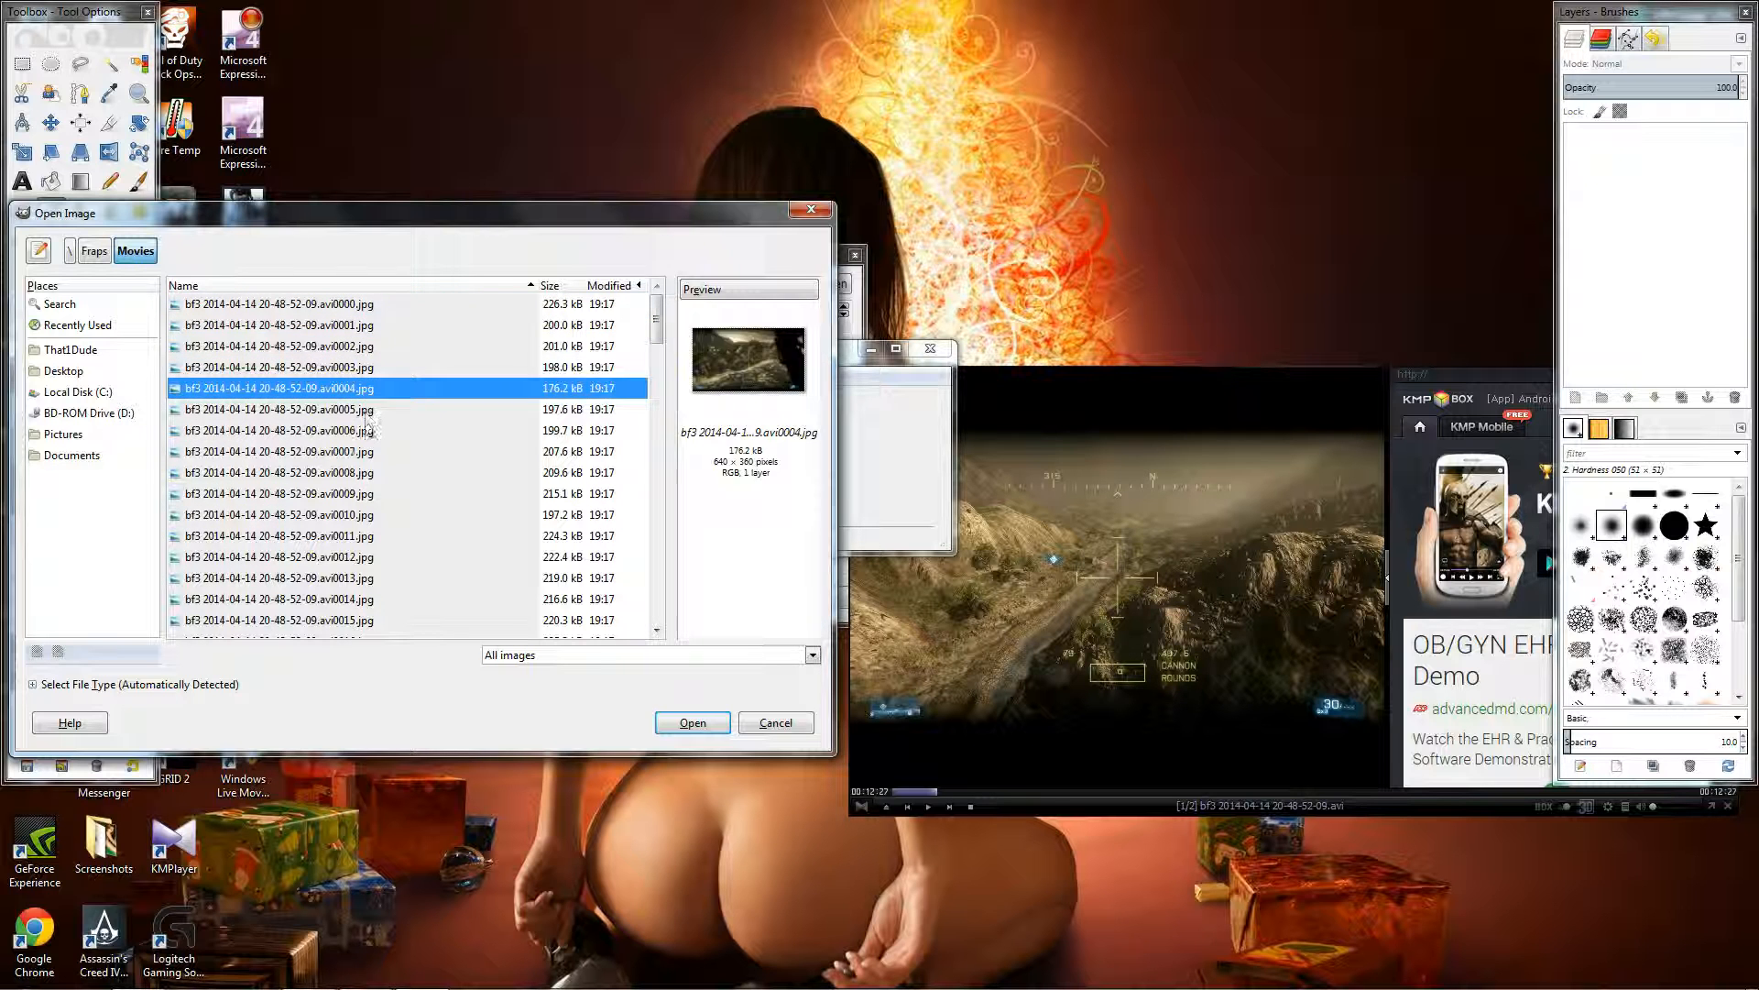
key(Down)
key(Down)
key(Down)
key(Down)
key(Down)
key(Down)
key(Down)
key(Down)
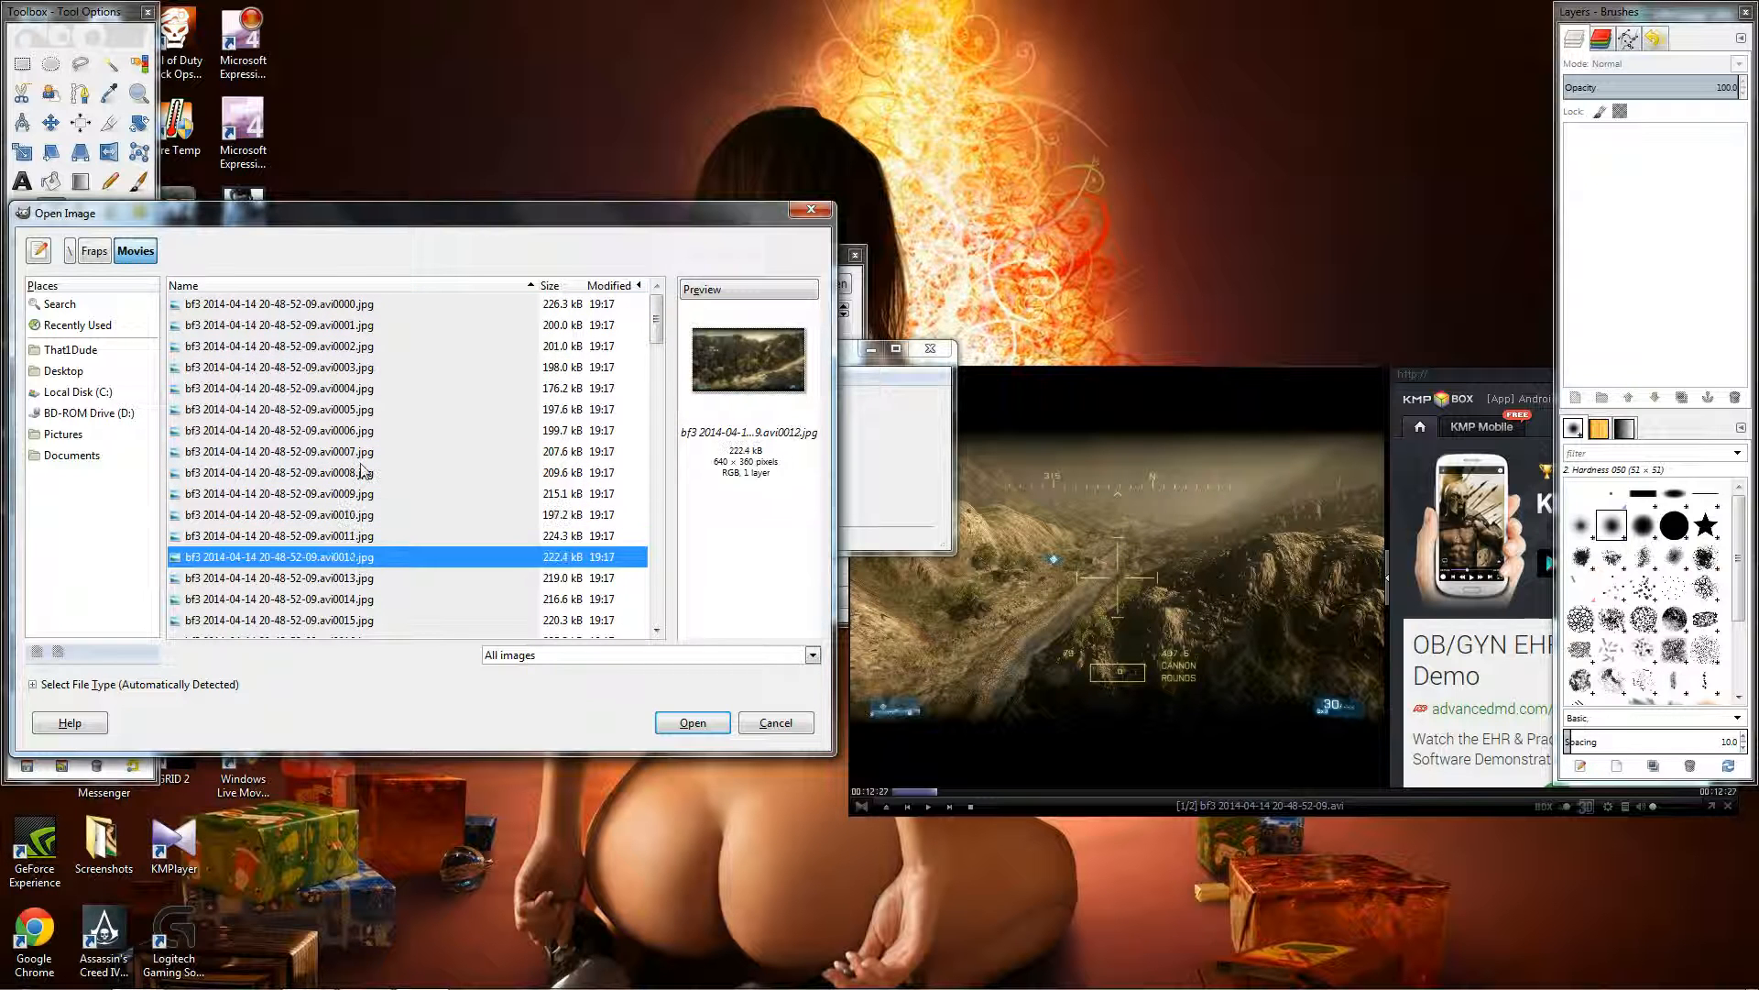
Open the extracted frames from avi0001.jpg through avi0103.jpg together as layers of one image
drag(366, 325, 387, 701)
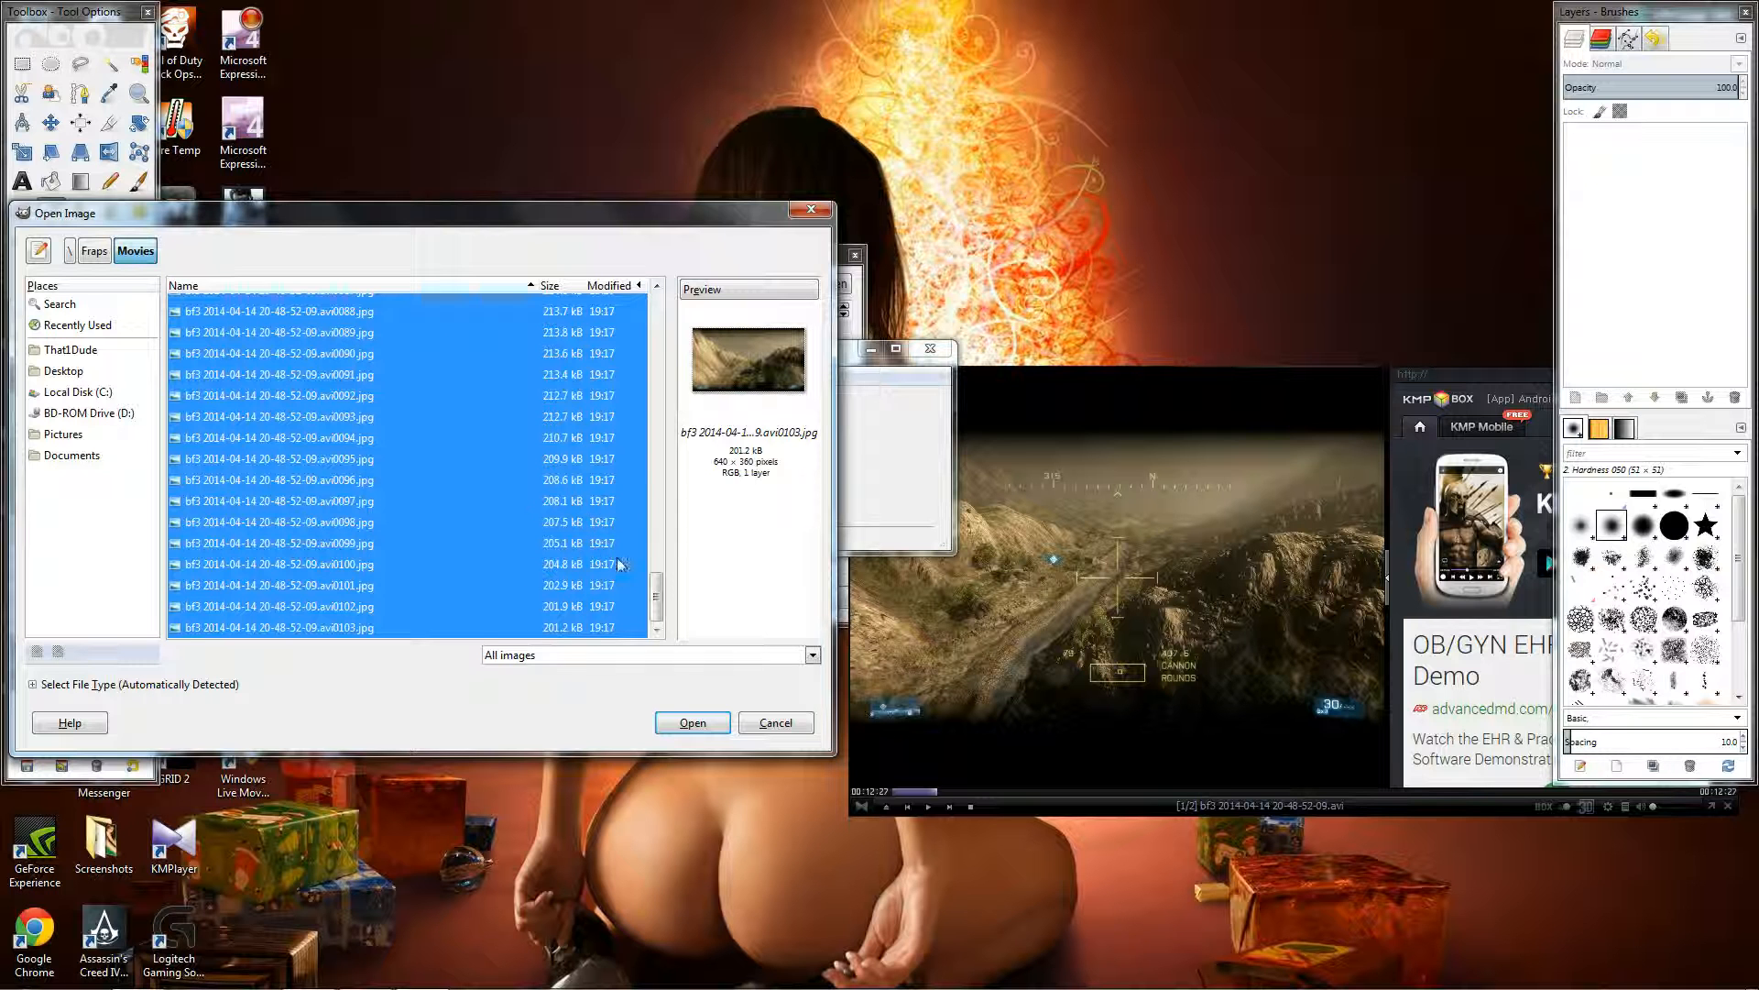
click(694, 724)
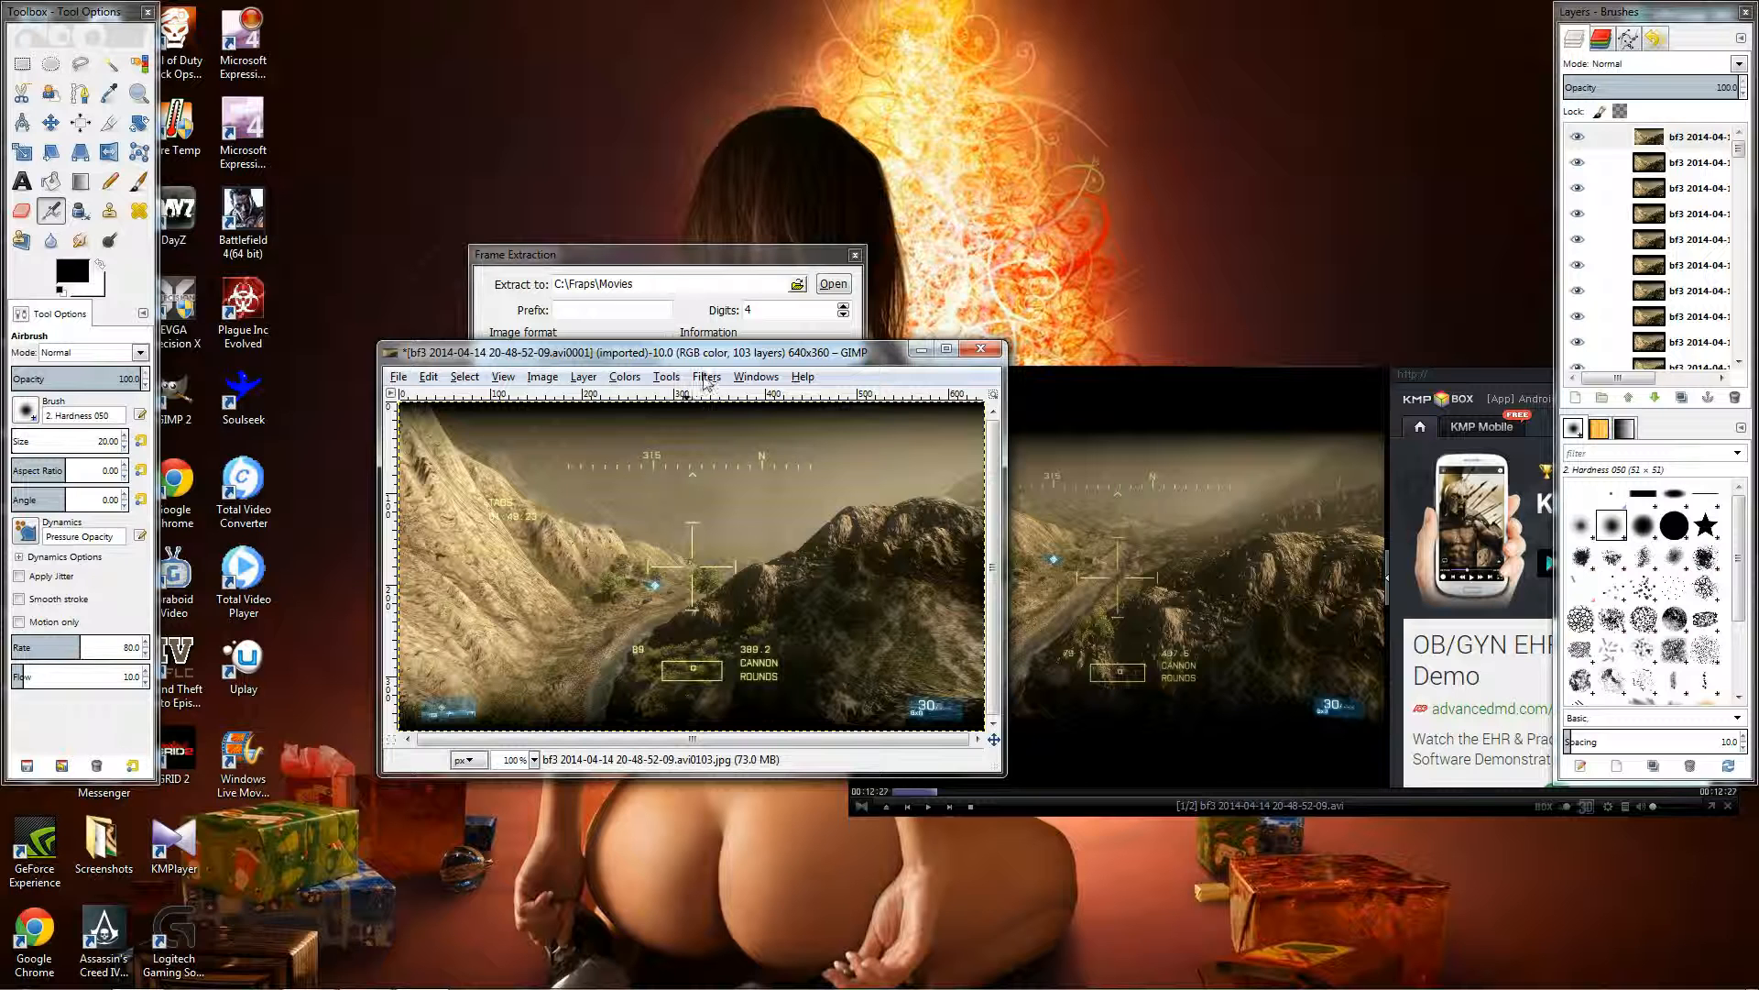
drag(729, 364, 885, 190)
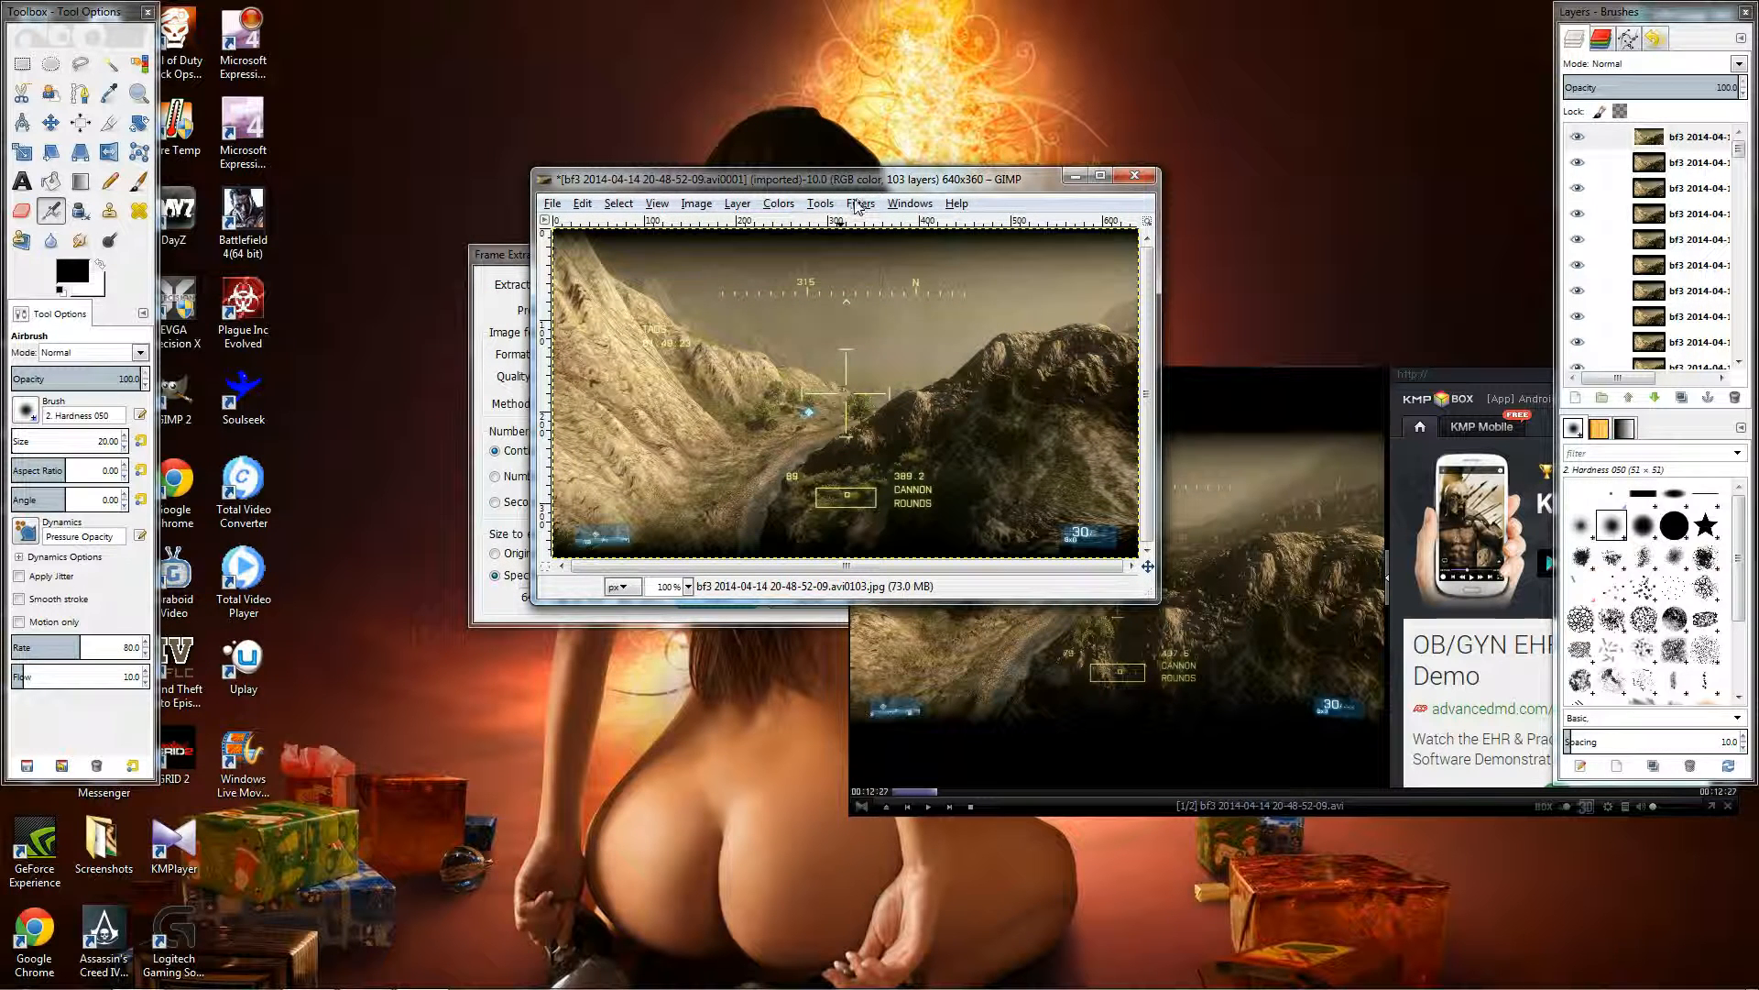
Open the animation playback of the layered image and play it
click(860, 203)
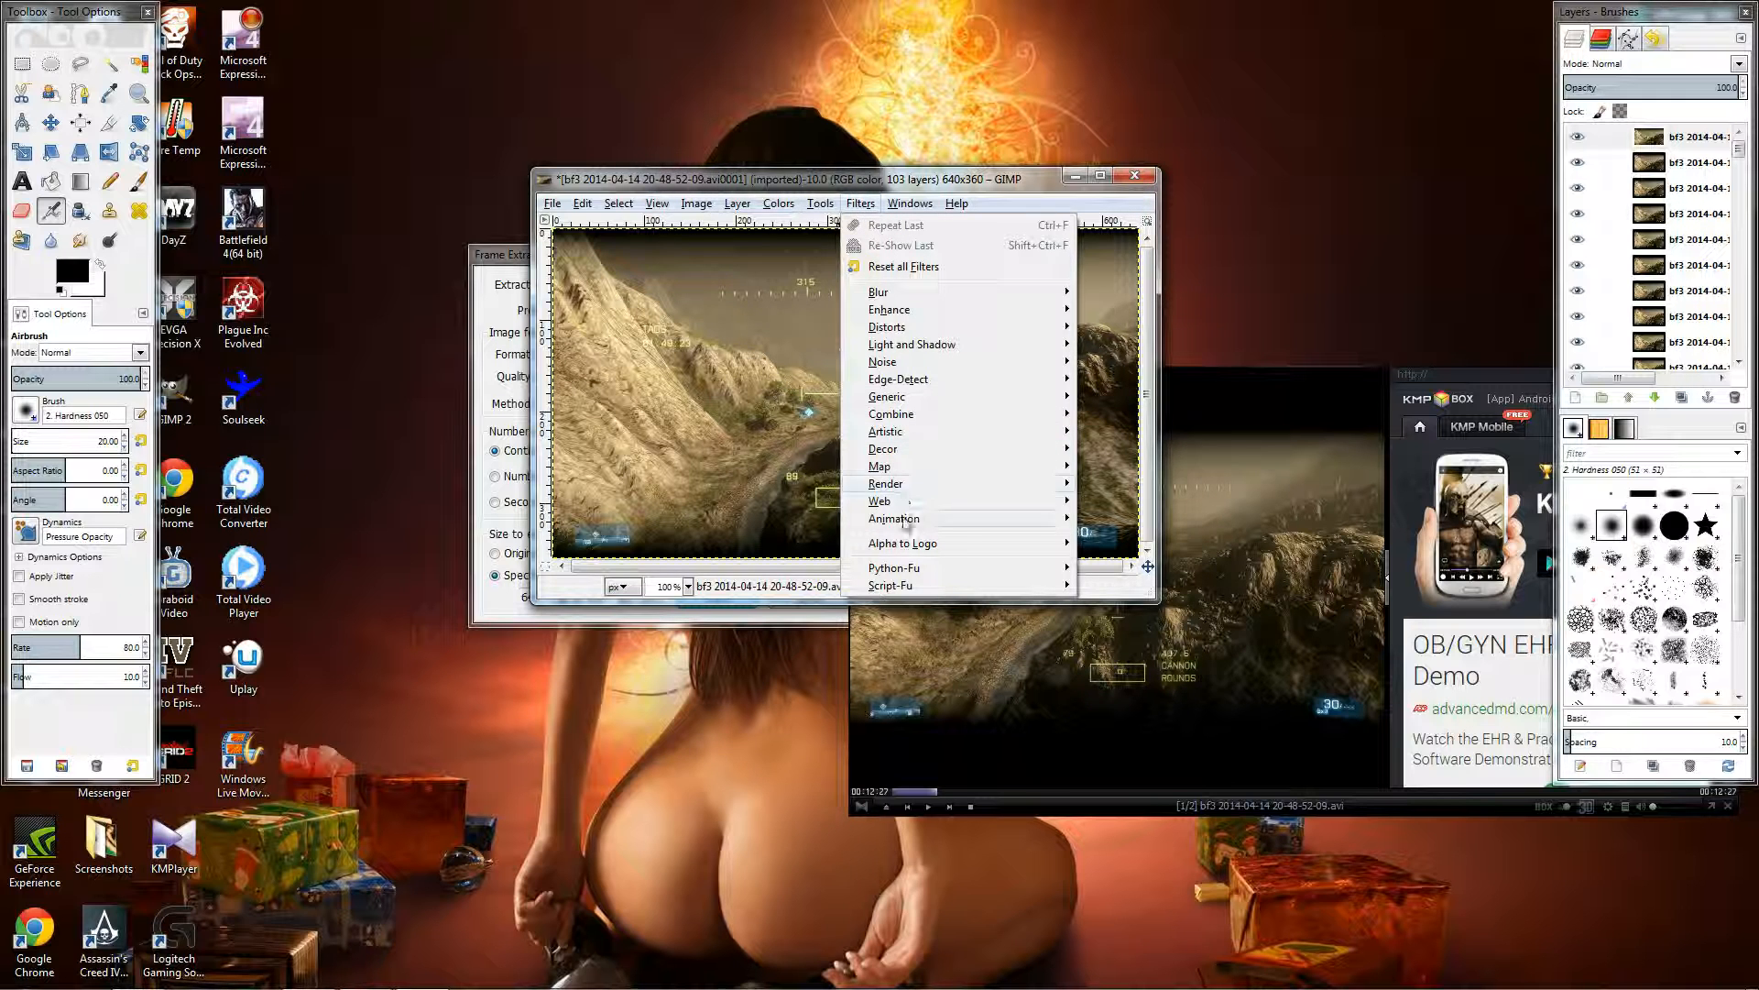
mouse_move(953, 524)
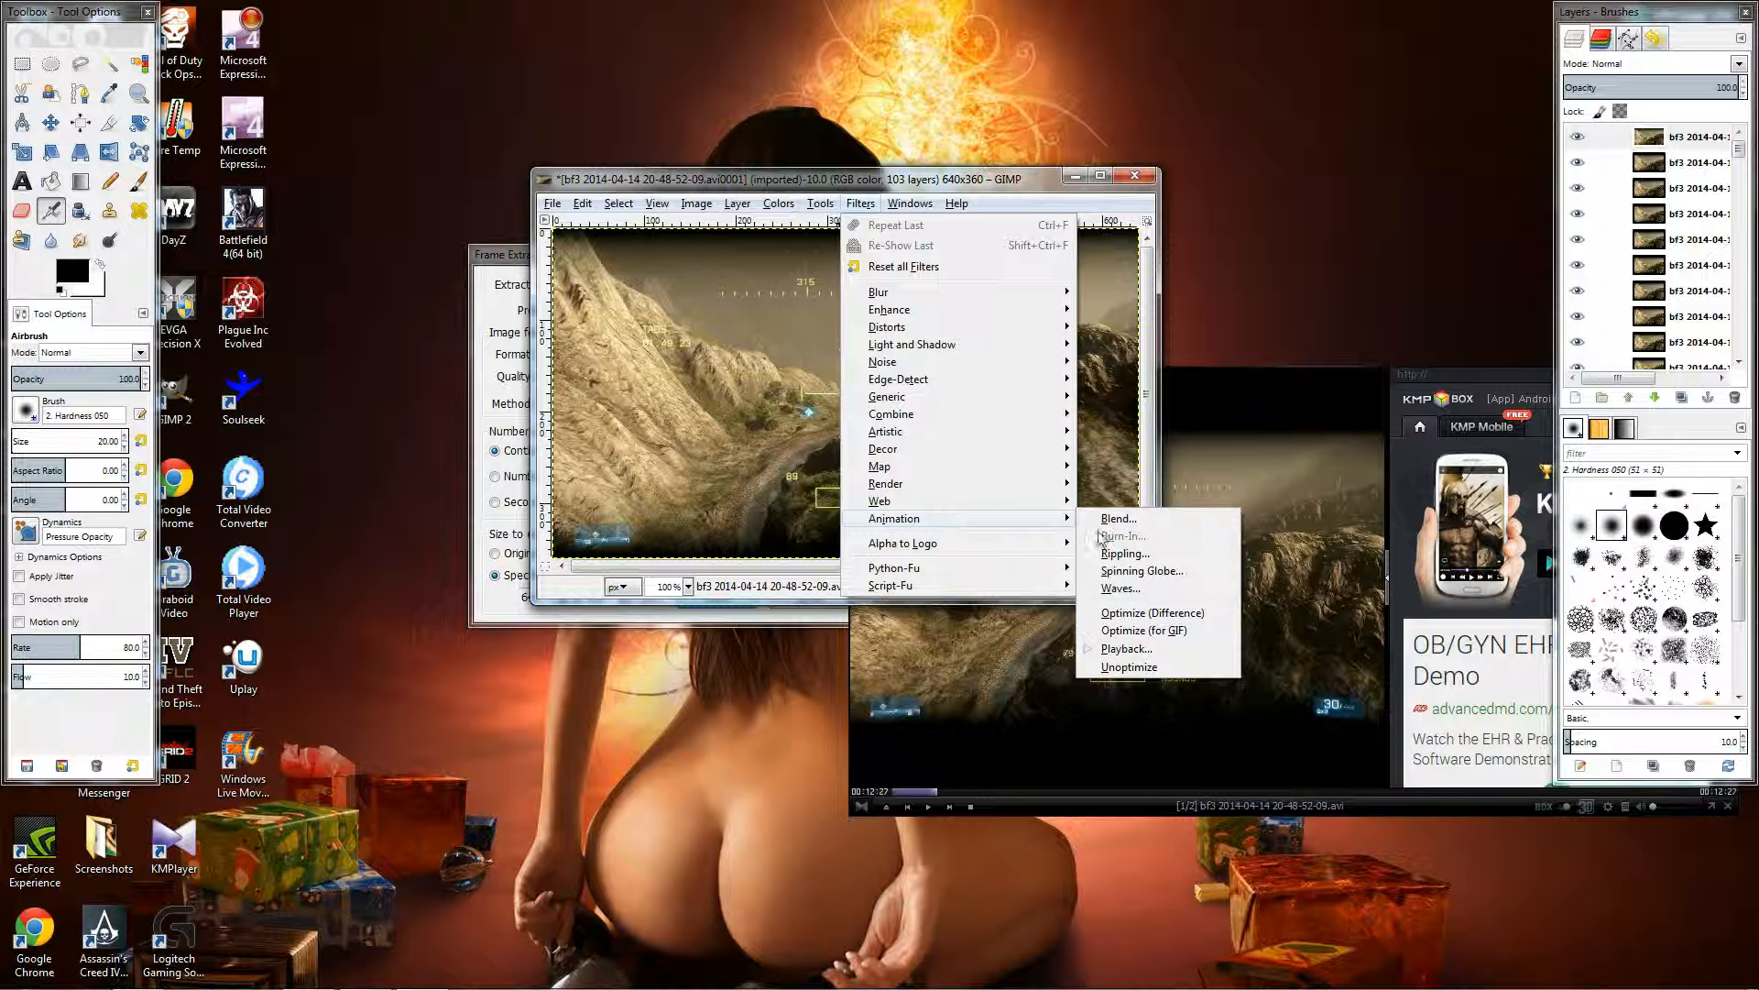
click(1126, 649)
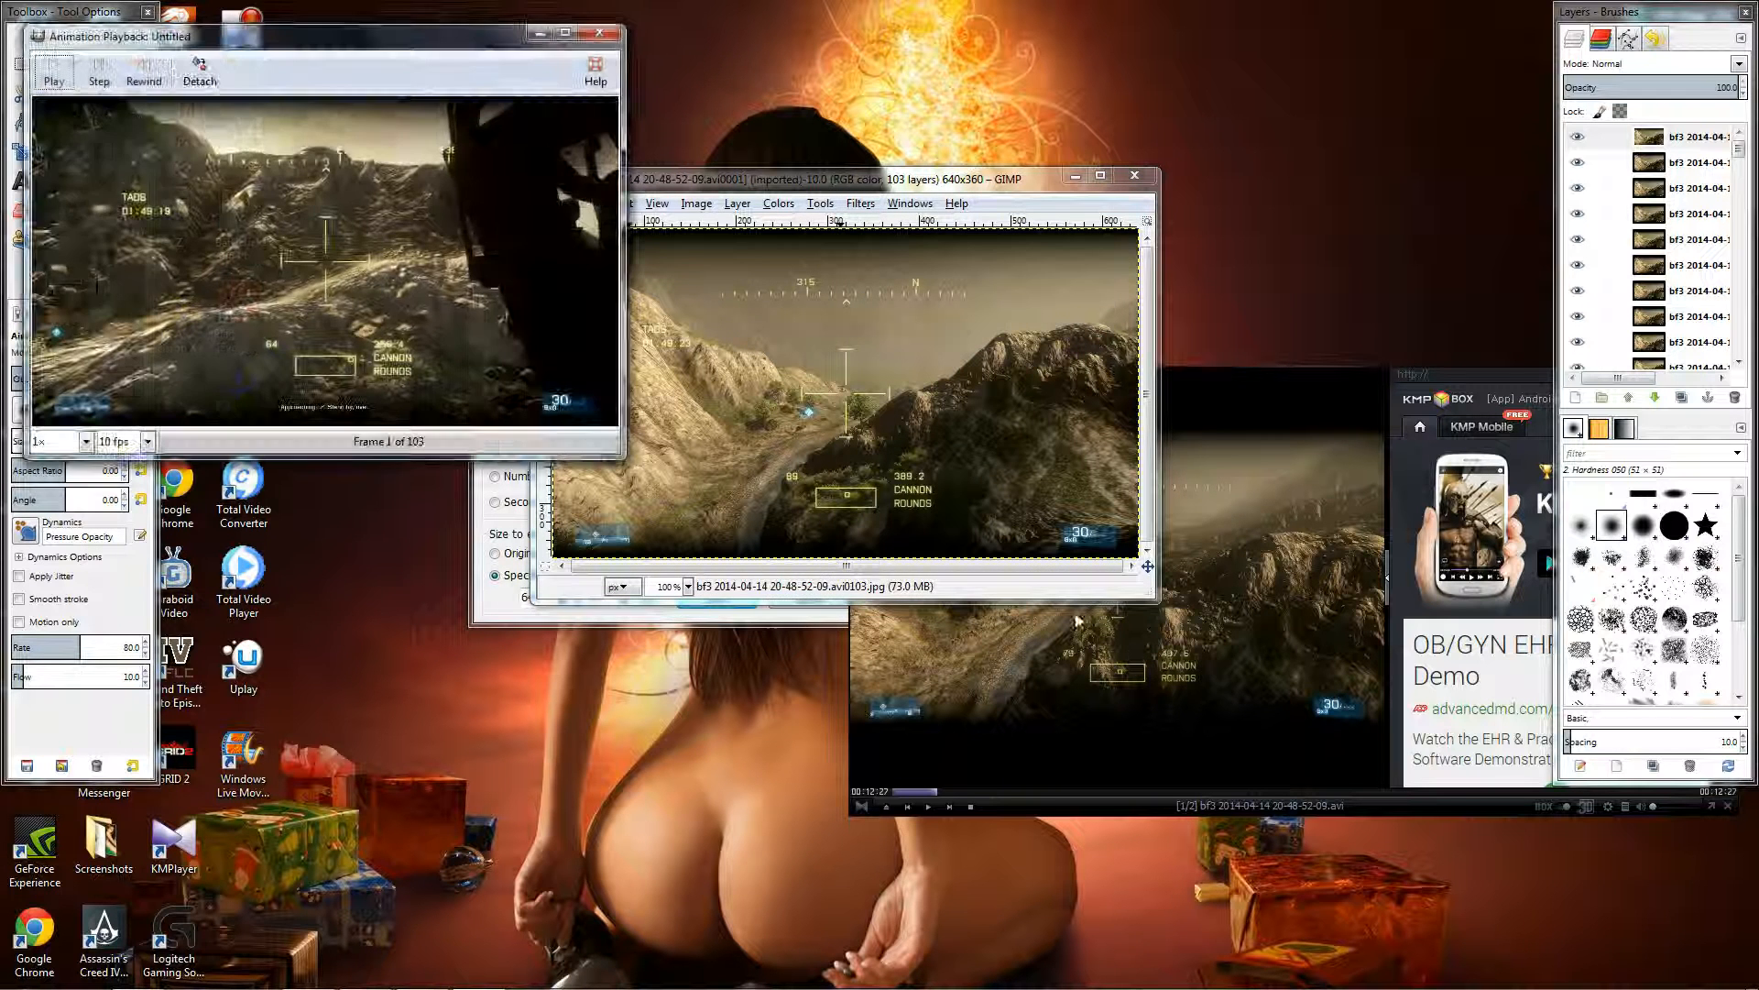
click(55, 74)
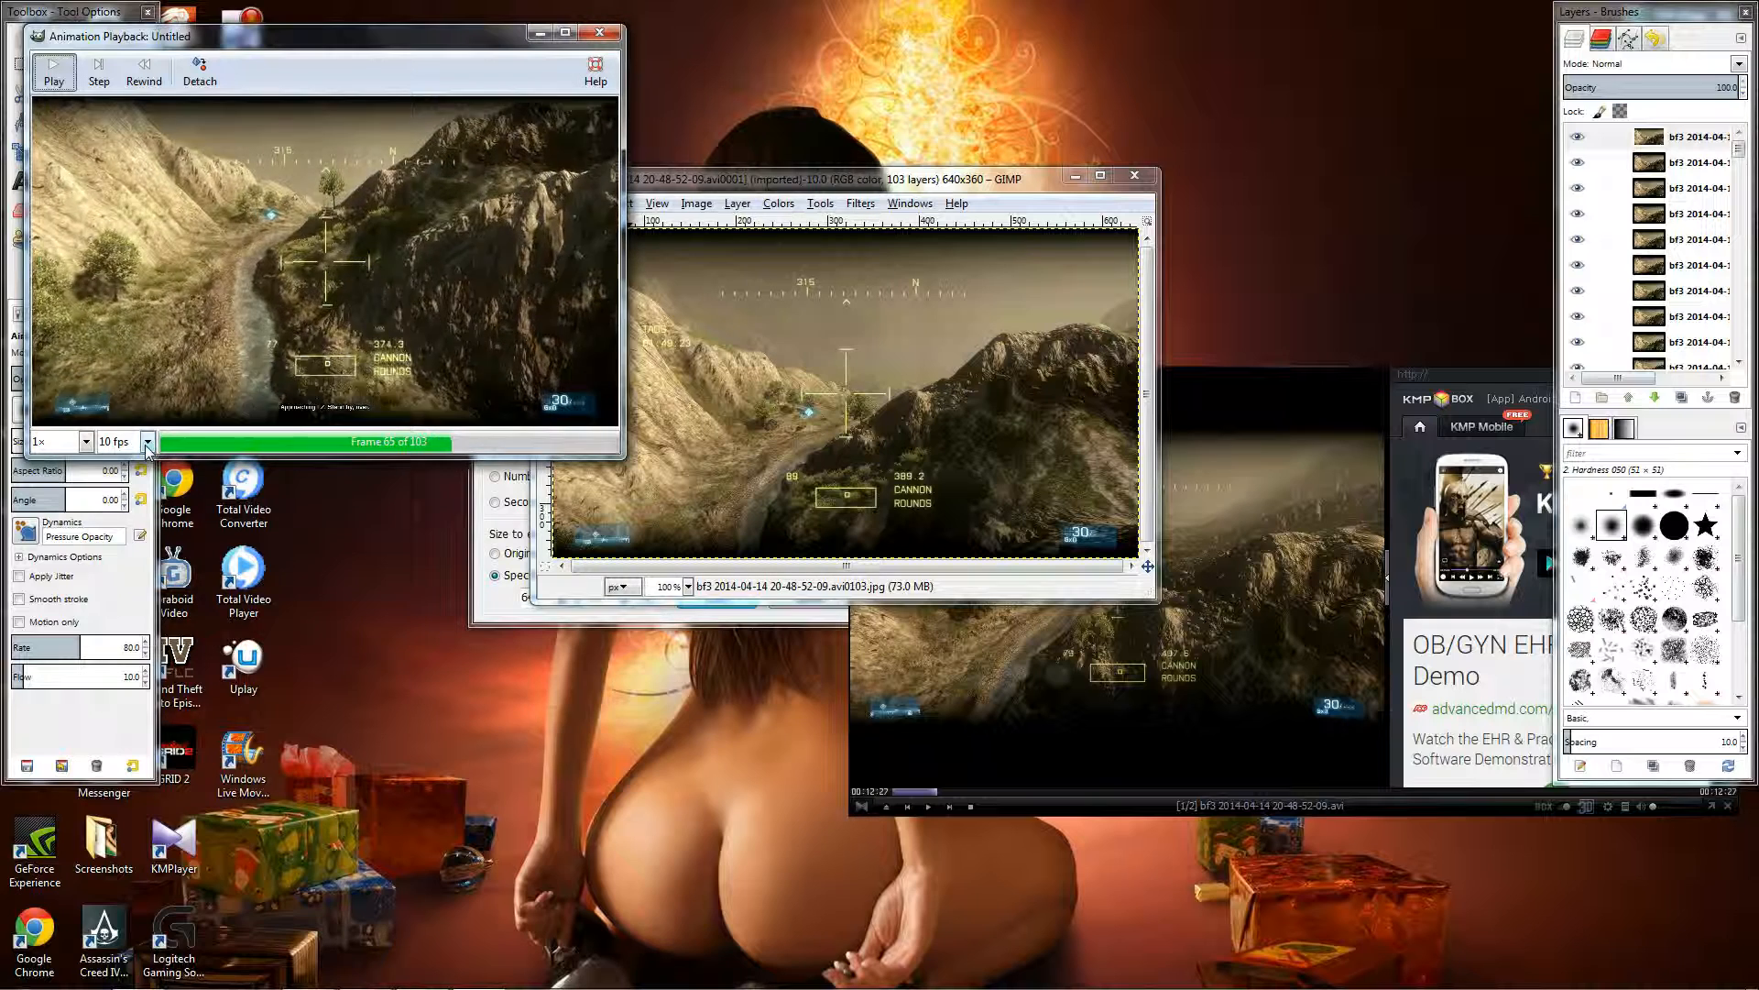
Set the preview playback speed to 24 fps, watch the animation, and close the playback
click(146, 443)
click(128, 531)
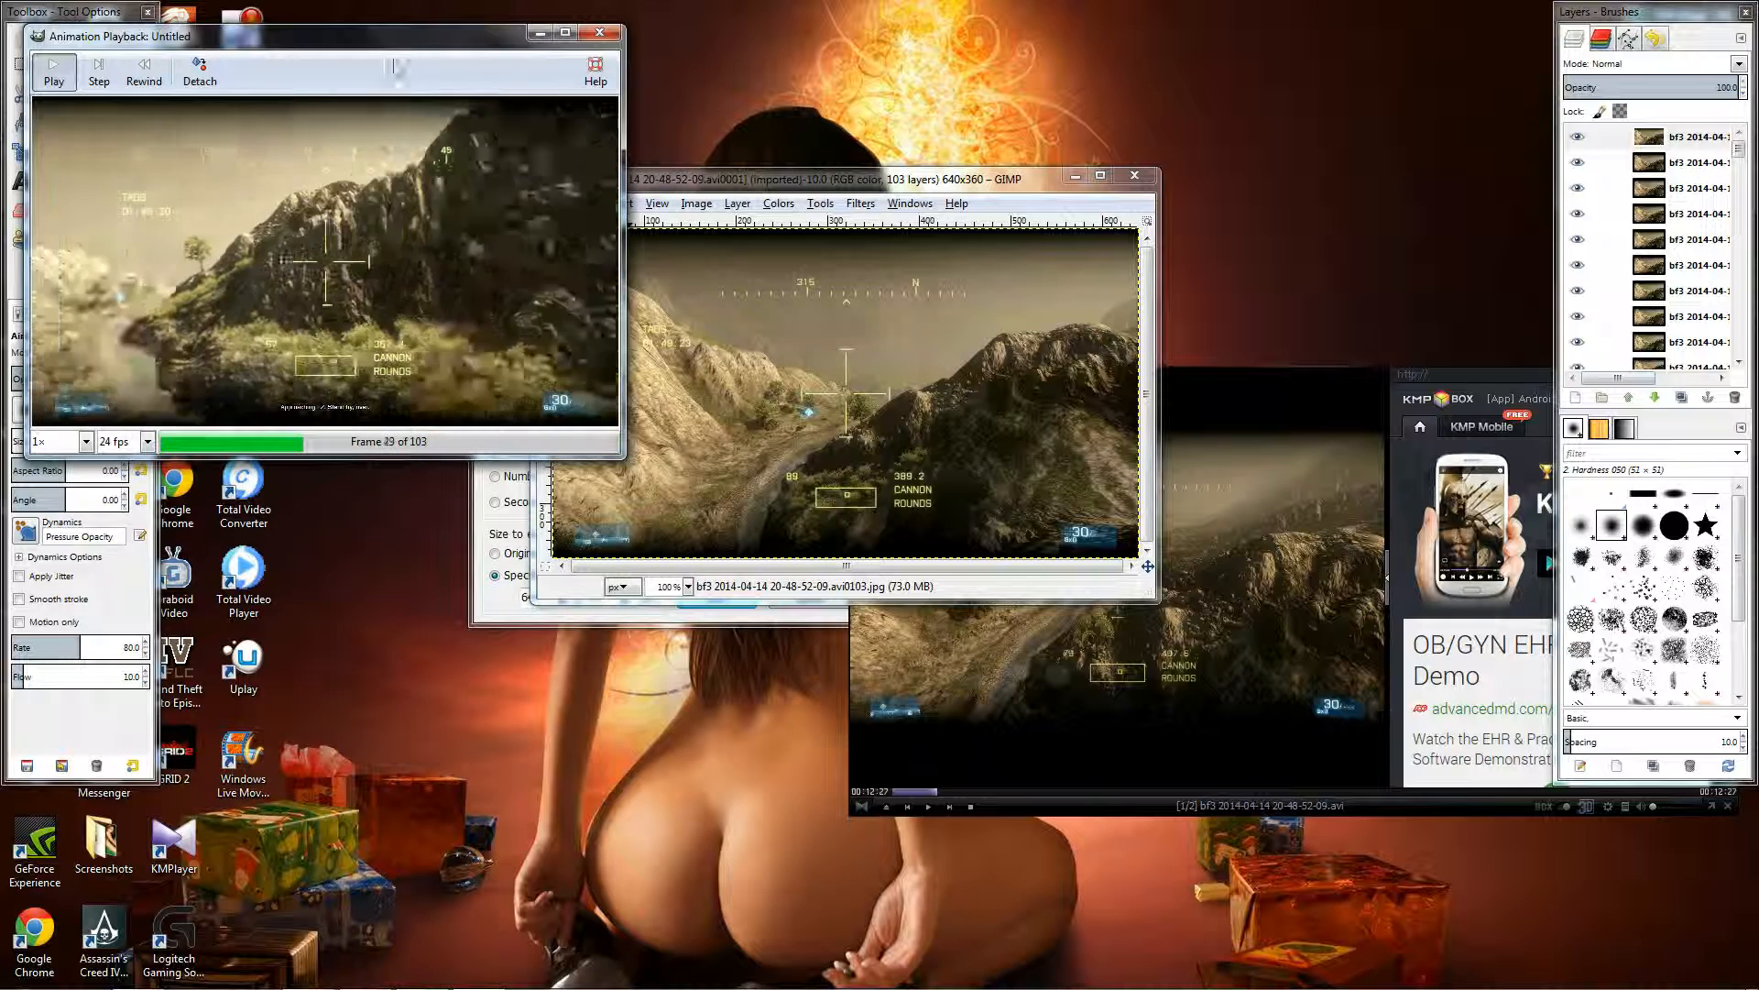
click(600, 34)
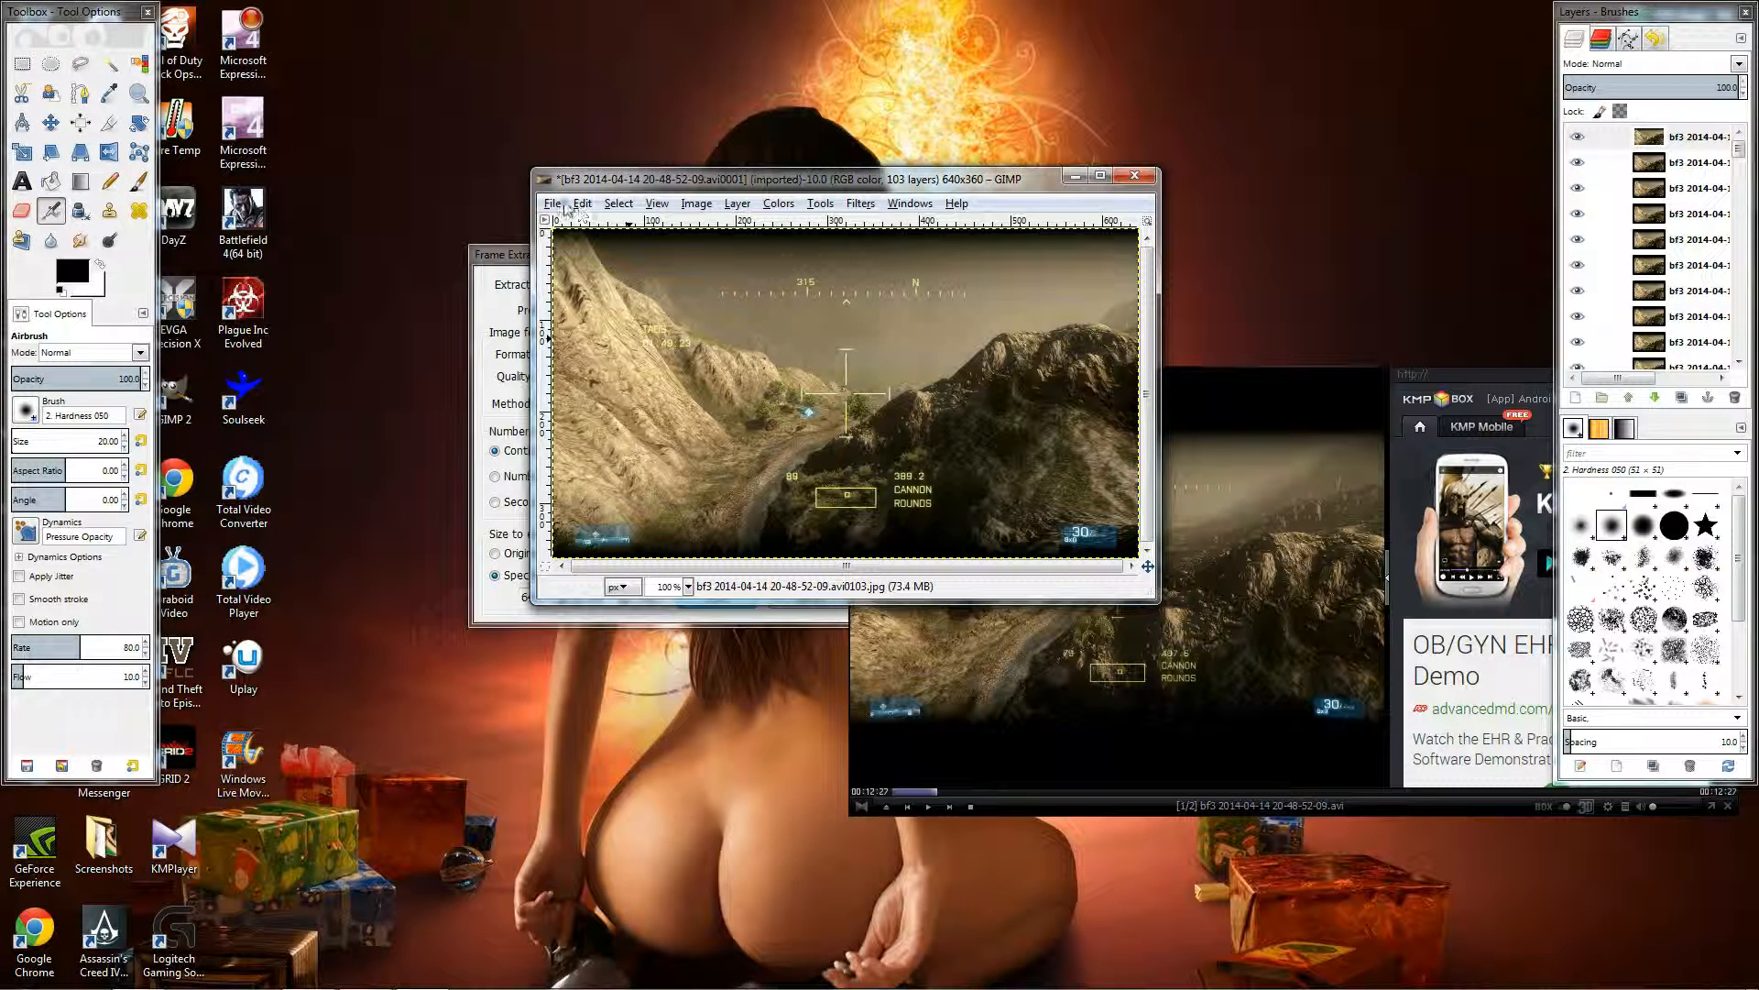
Start exporting the image to the Movies folder under the name bf3helo.gif
click(555, 203)
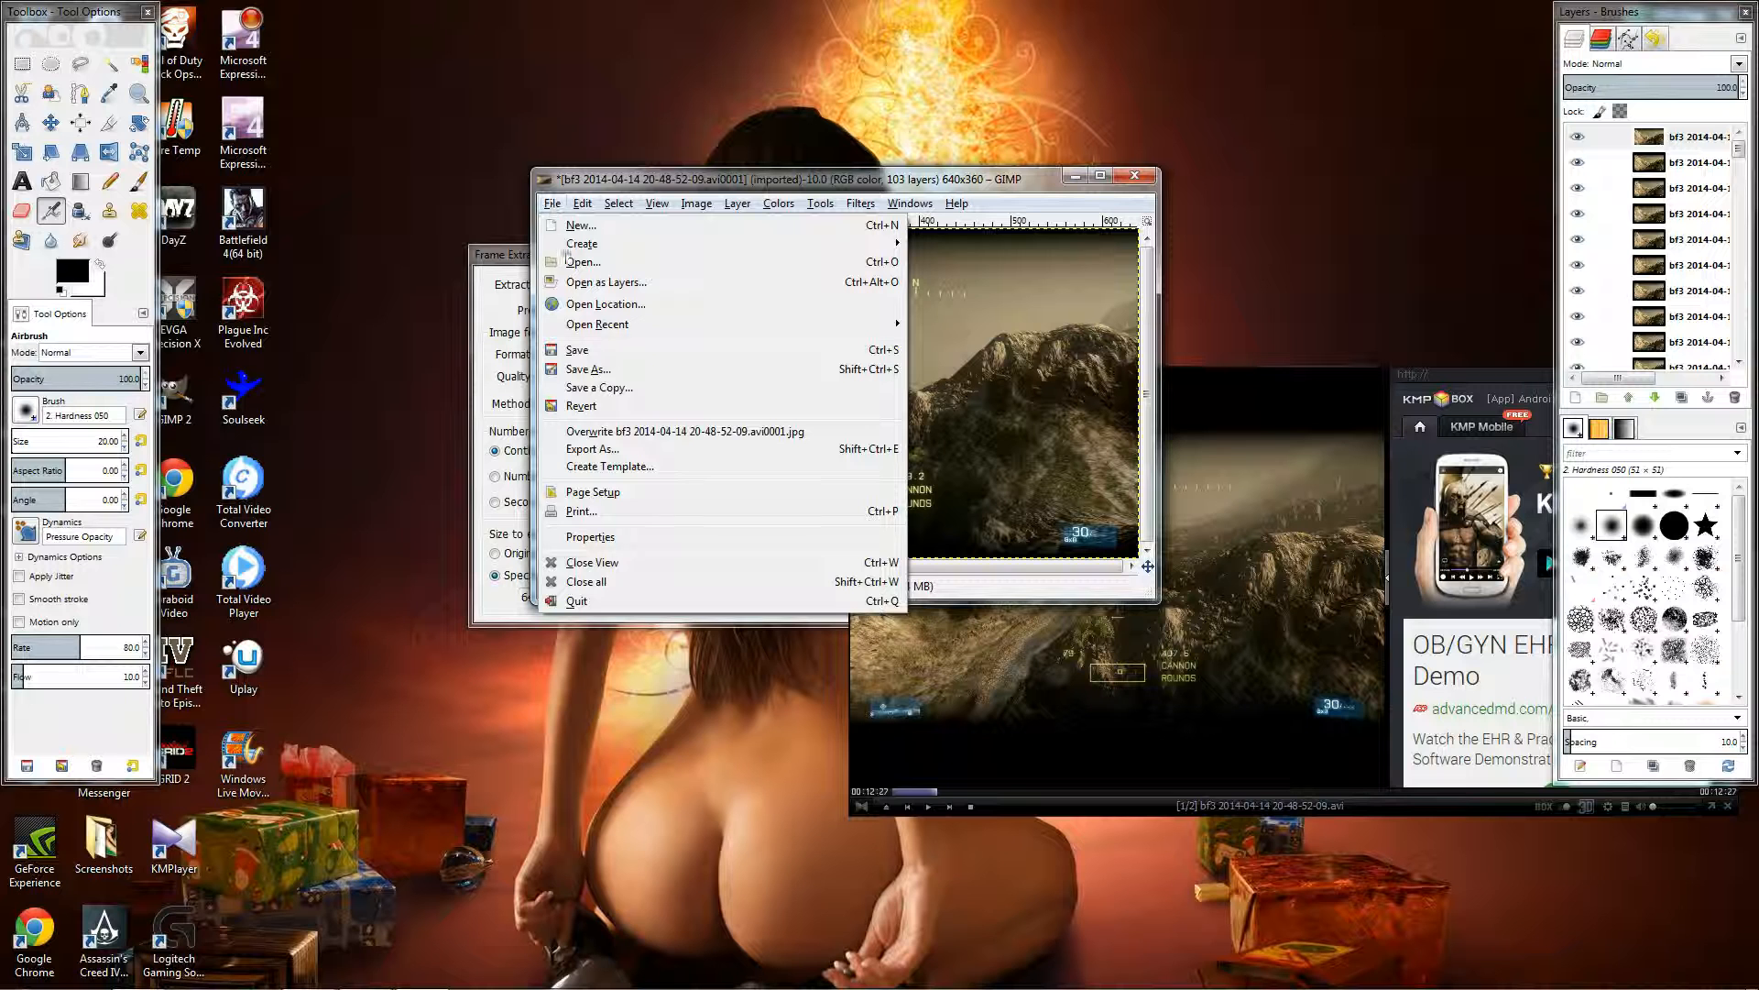
click(583, 449)
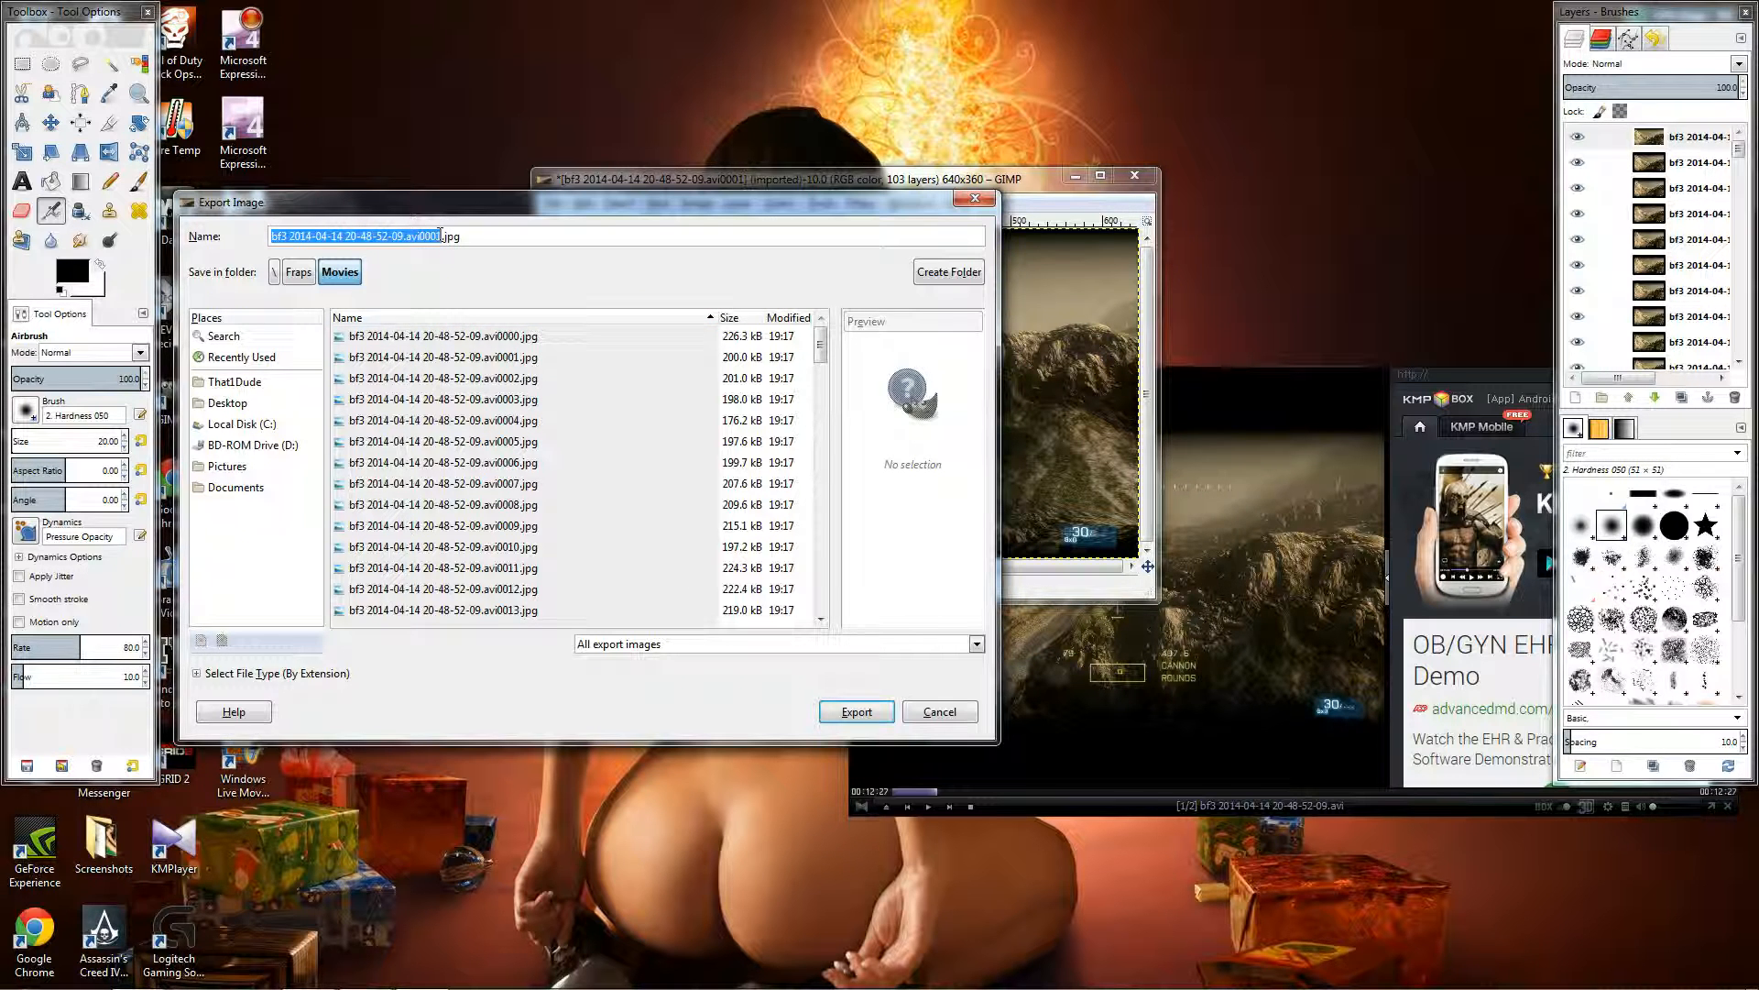
key(BackSpace)
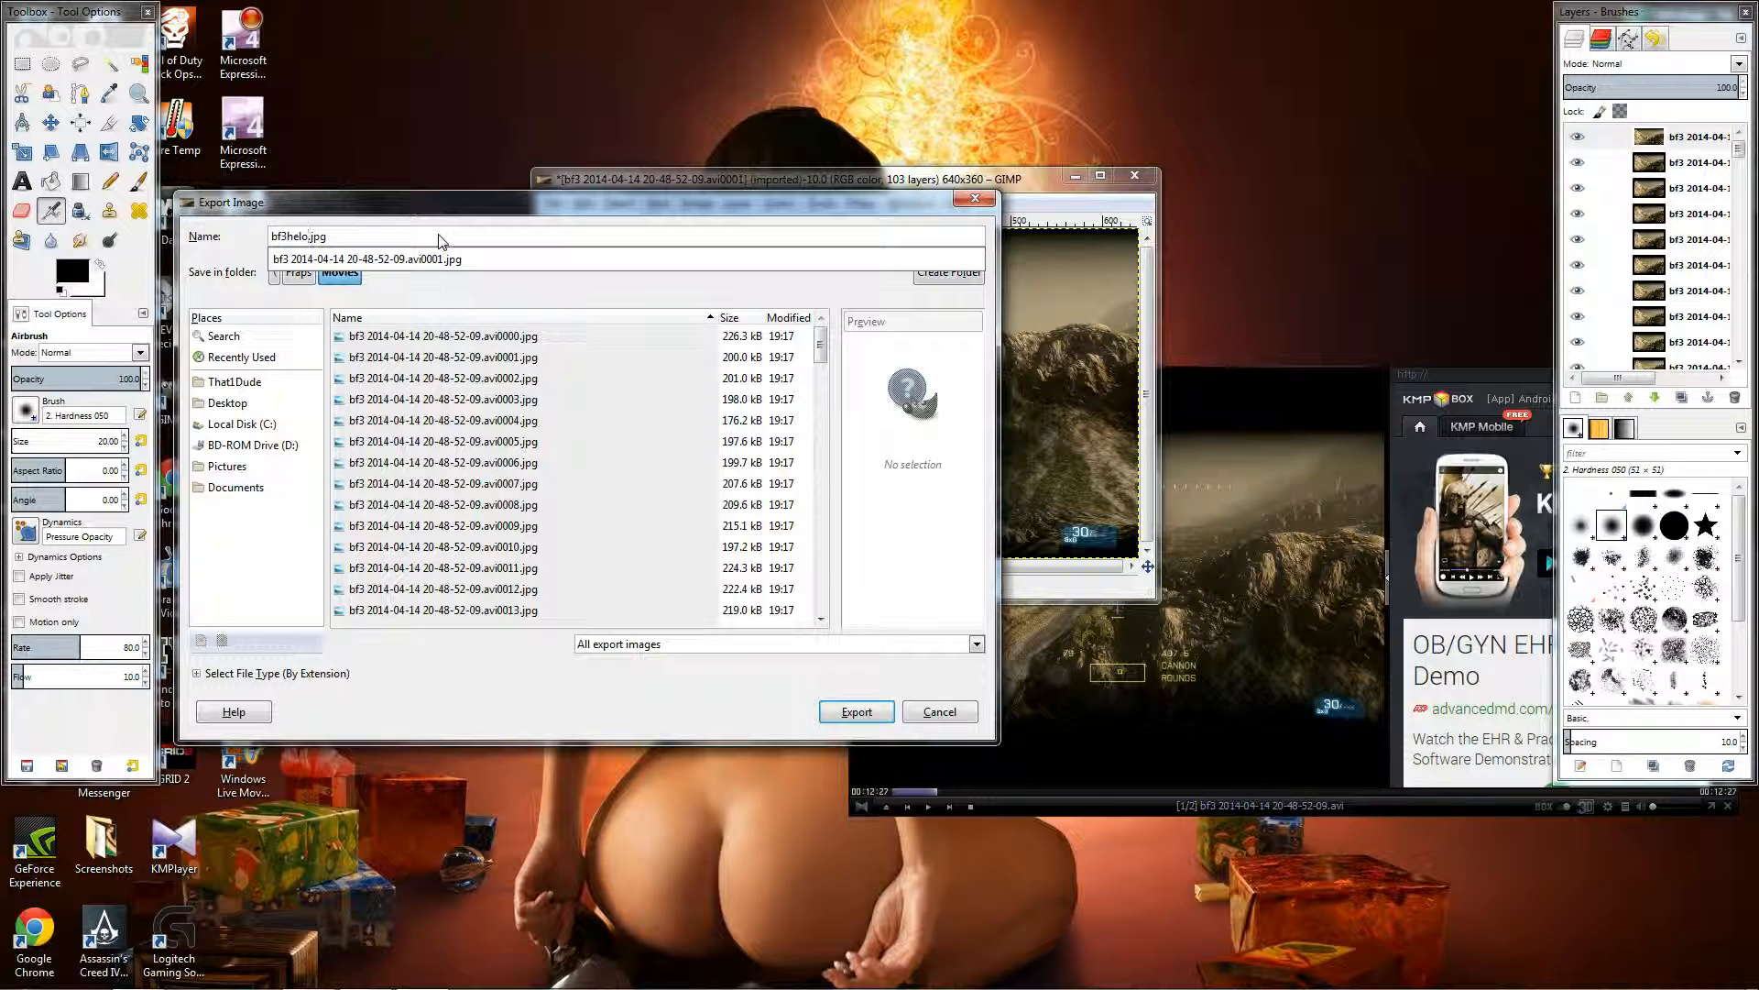
click(403, 237)
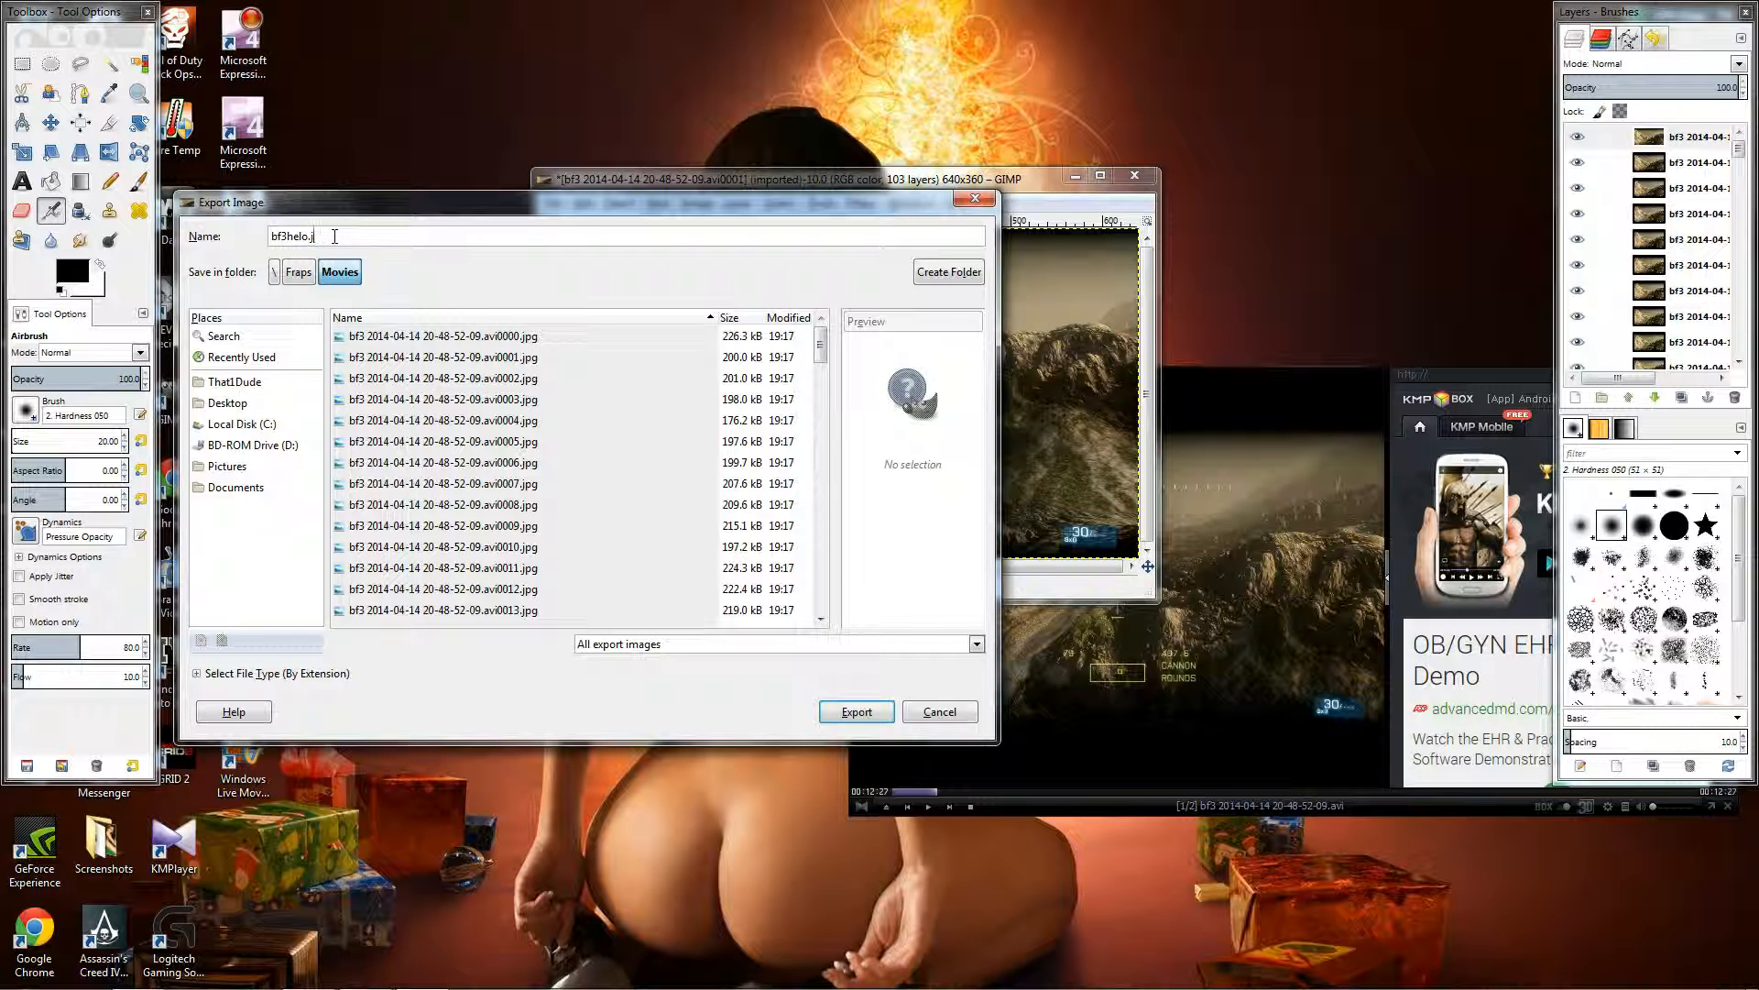
key(BackSpace)
click(861, 715)
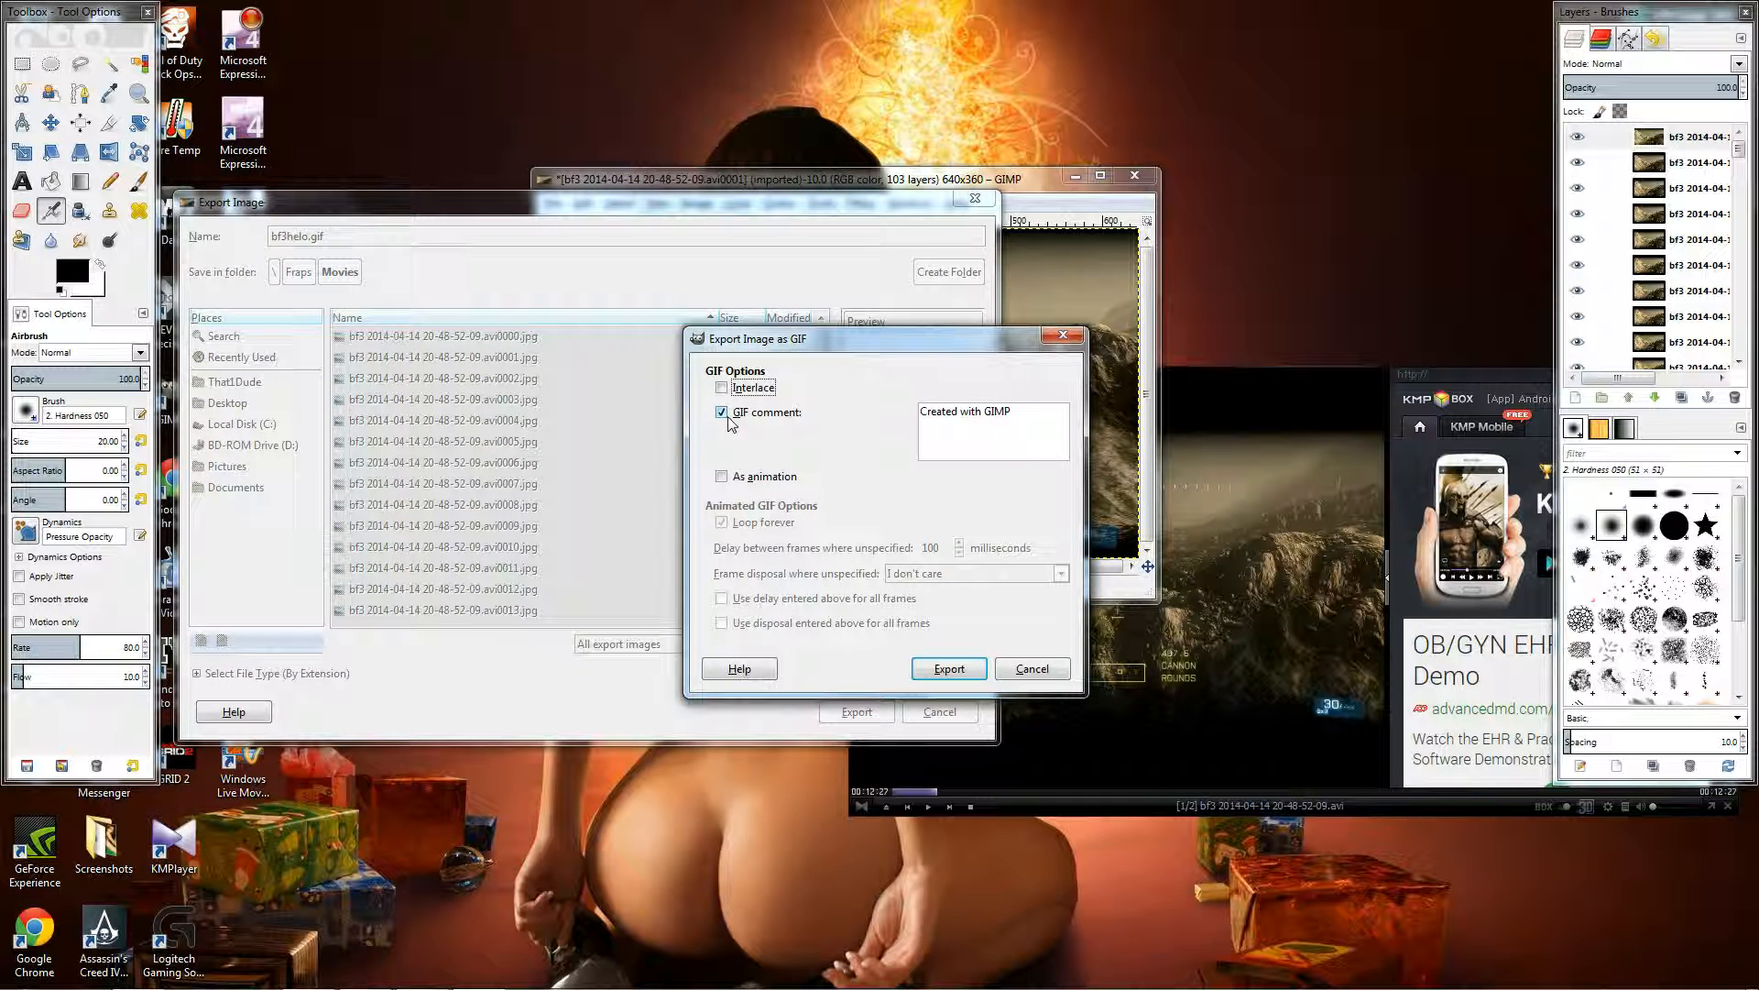
Export the GIF as an animation without a GIF comment, keeping Loop forever on and adjusting the delay between frames
click(723, 415)
click(722, 477)
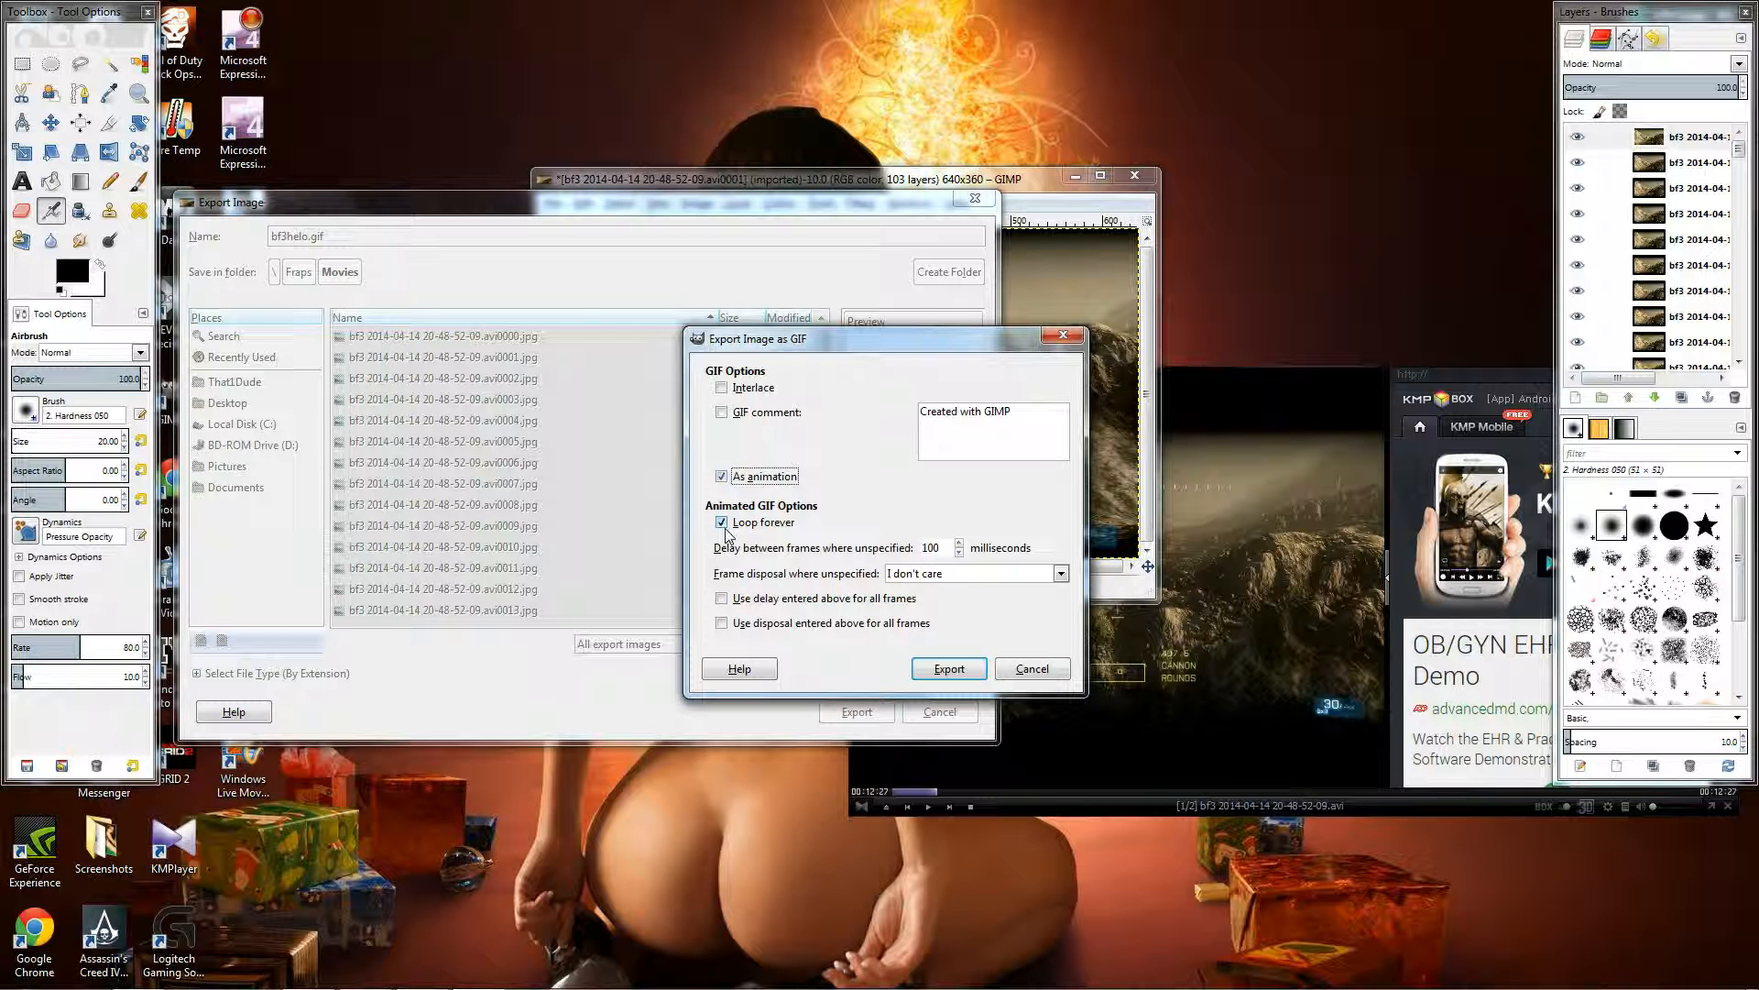
click(959, 544)
click(960, 545)
double_click(960, 544)
double_click(960, 553)
click(960, 553)
double_click(959, 553)
click(950, 669)
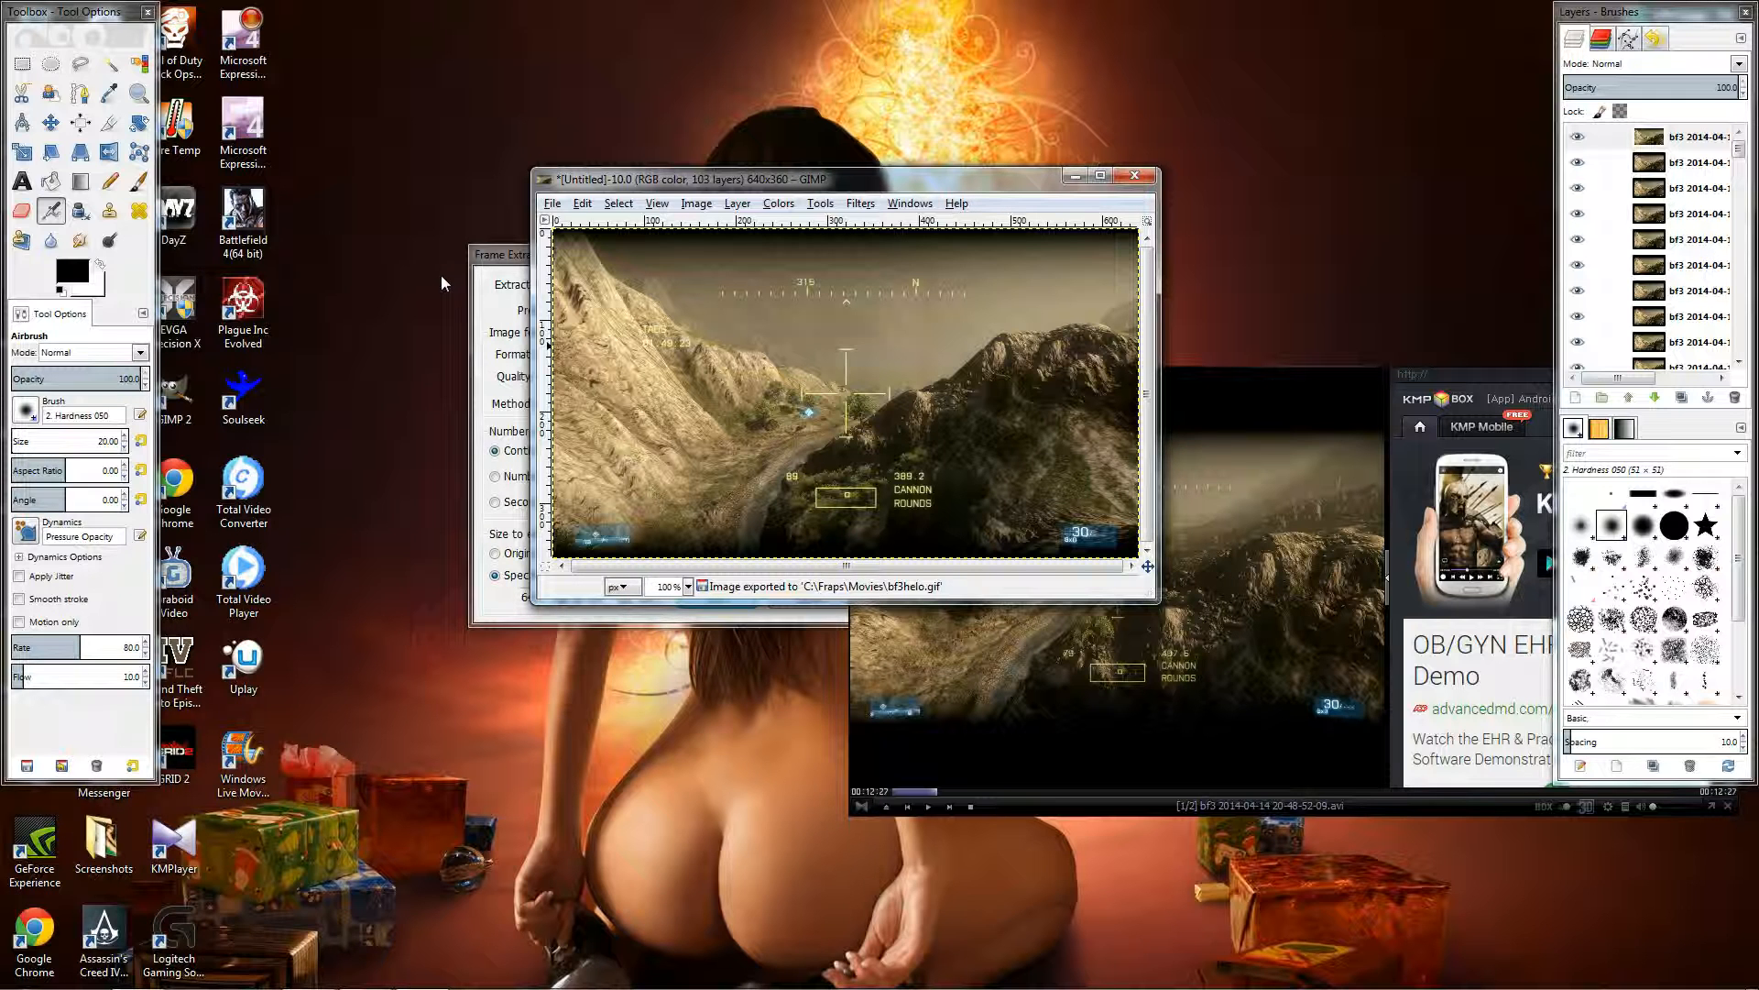
Switch to the Fraps\Movies folder in Windows Explorer and open the exported bf3helo GIF for viewing
mouse_move(157, 985)
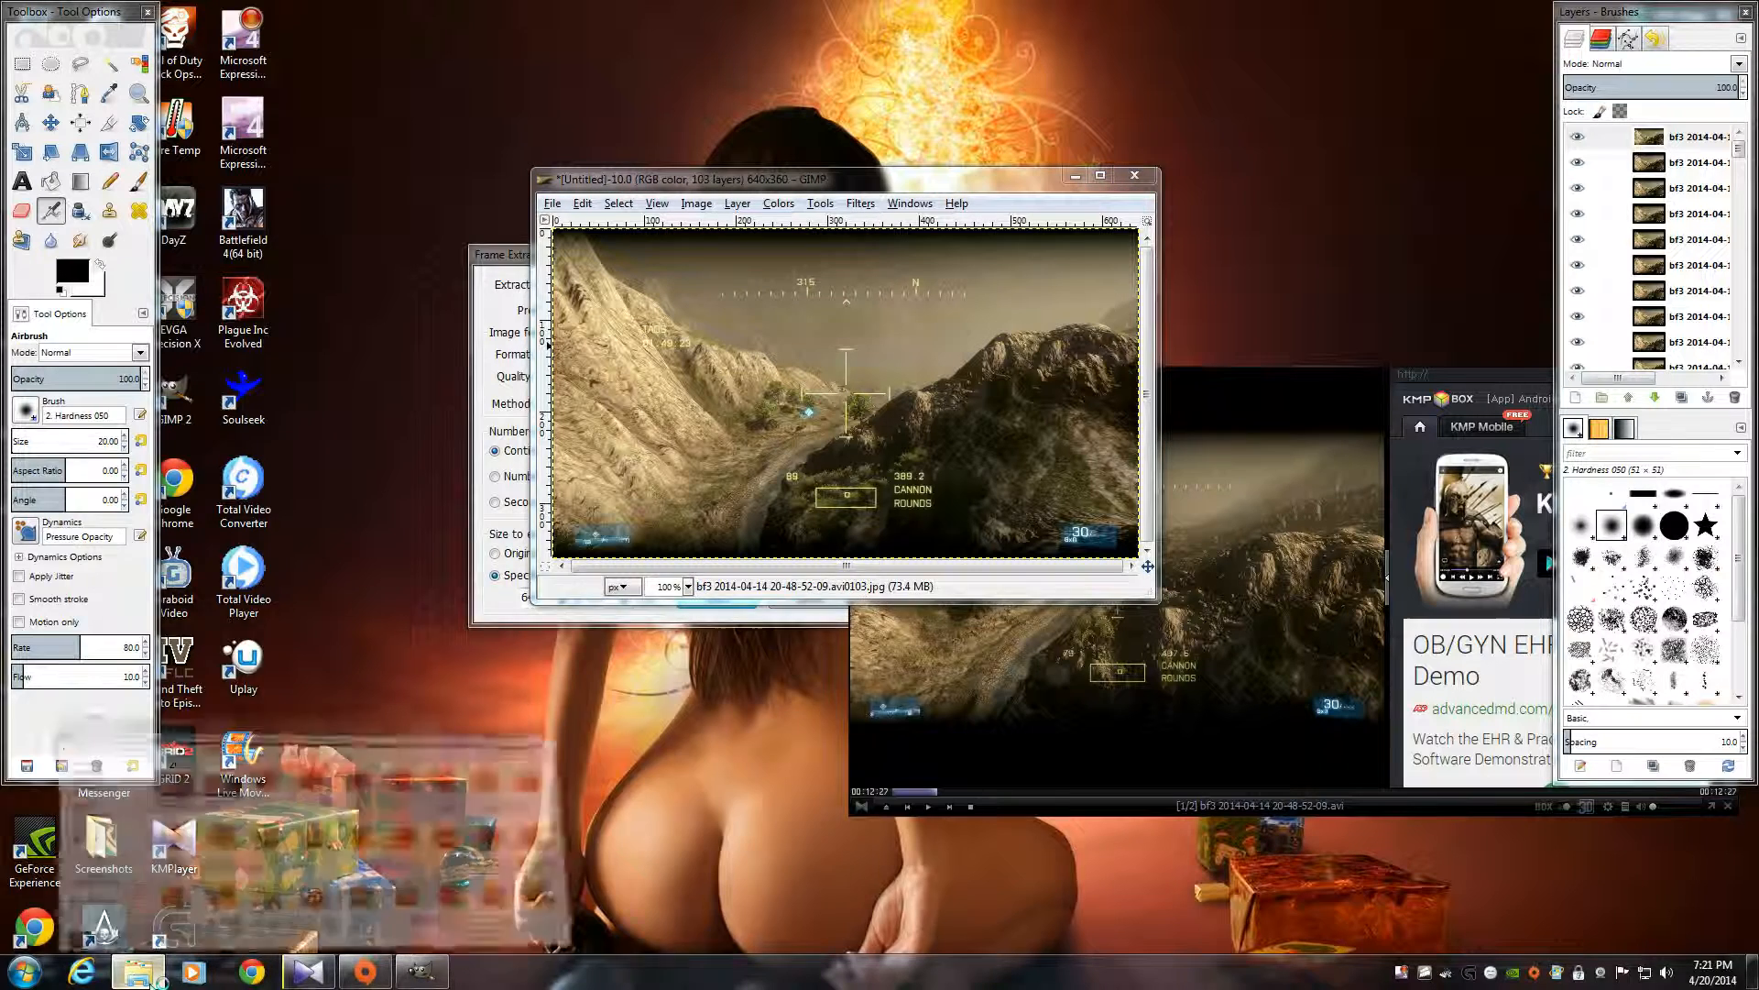
click(195, 856)
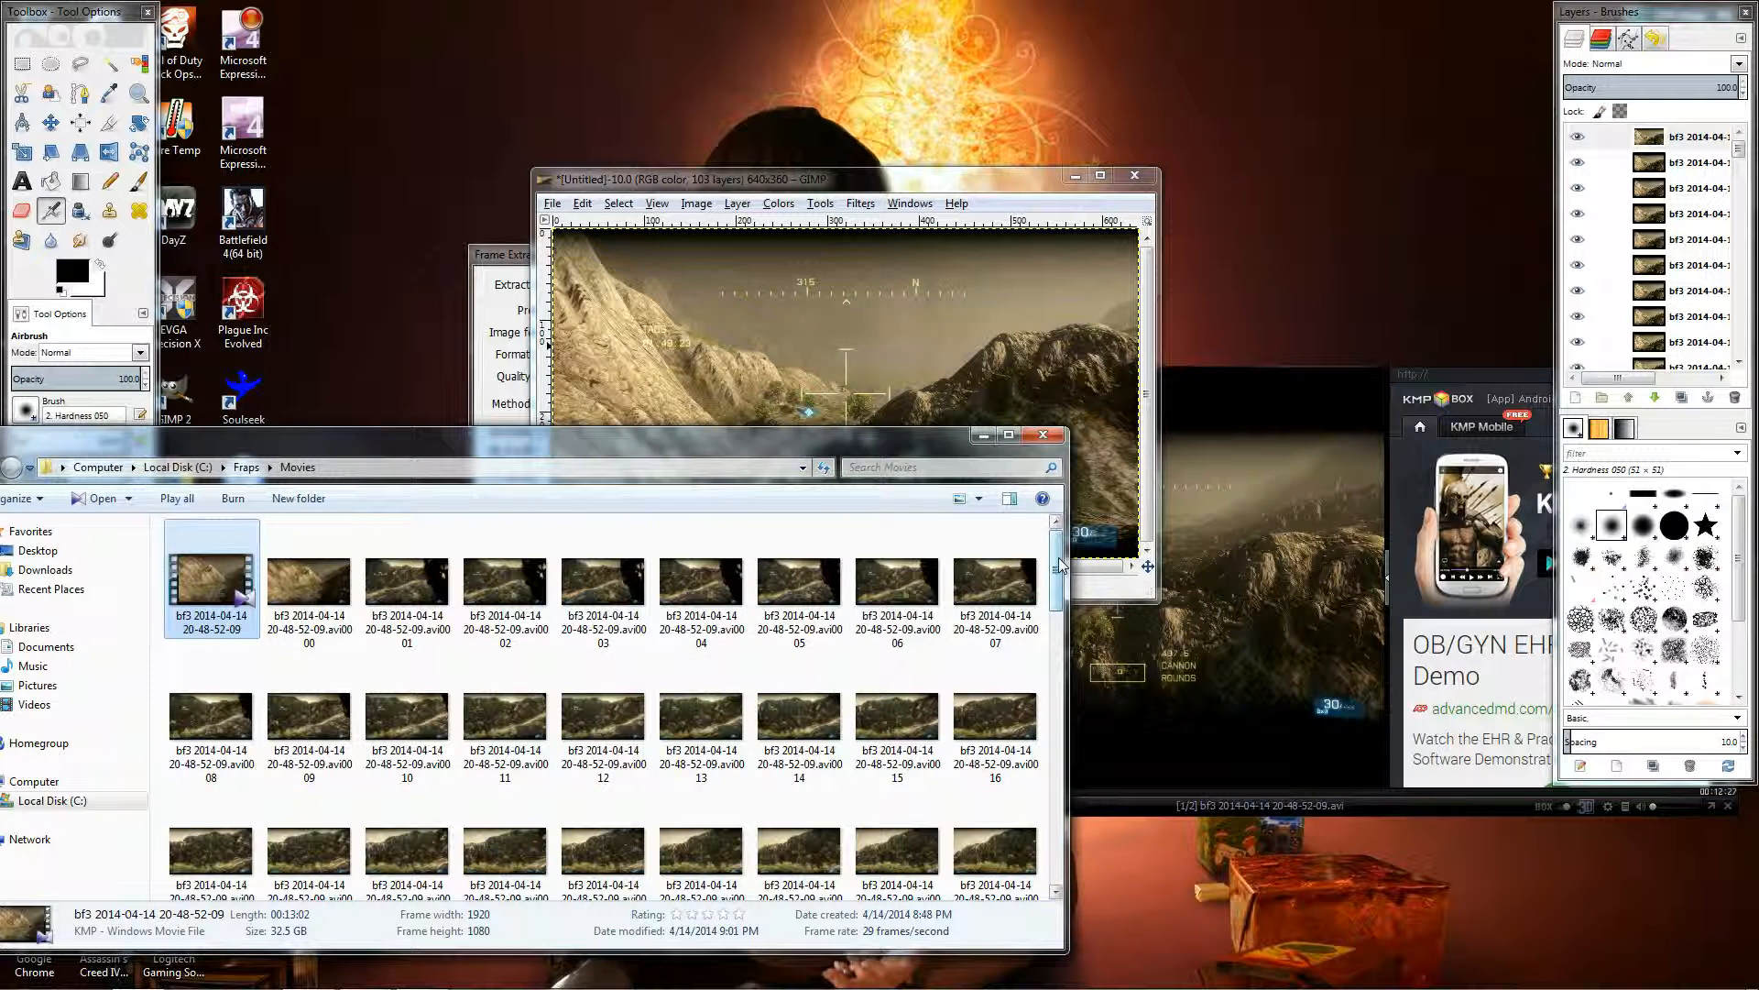
drag(1060, 565, 1073, 848)
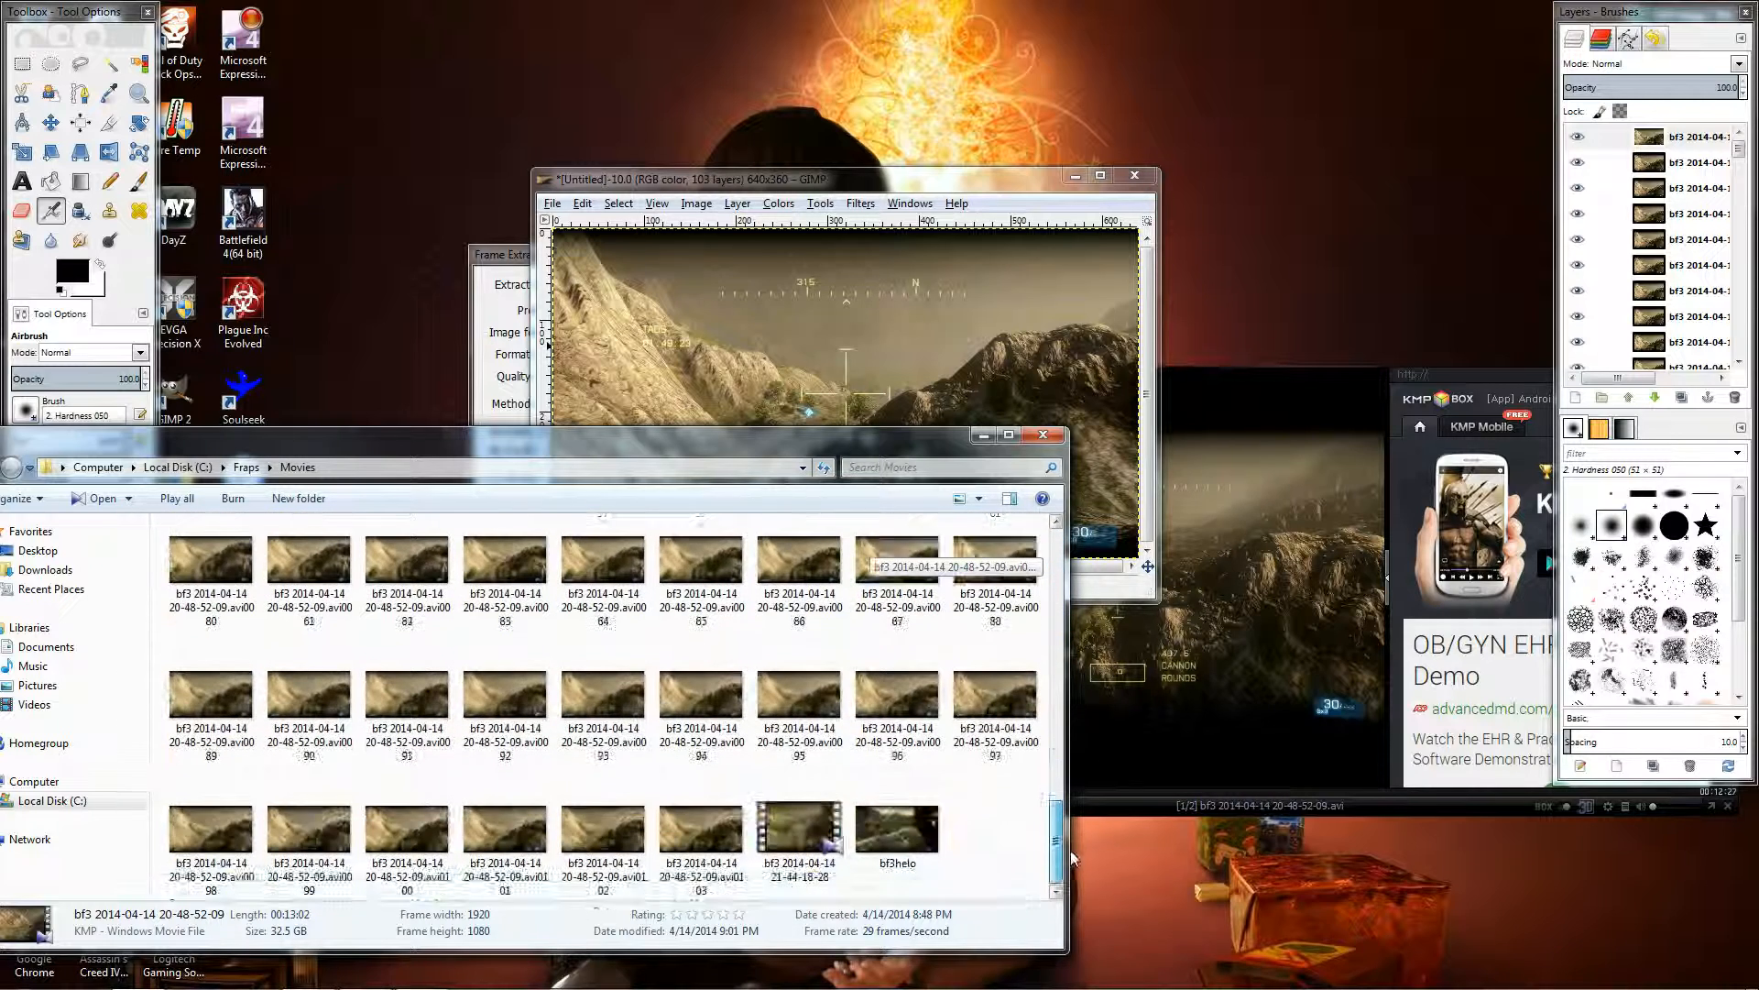
click(913, 854)
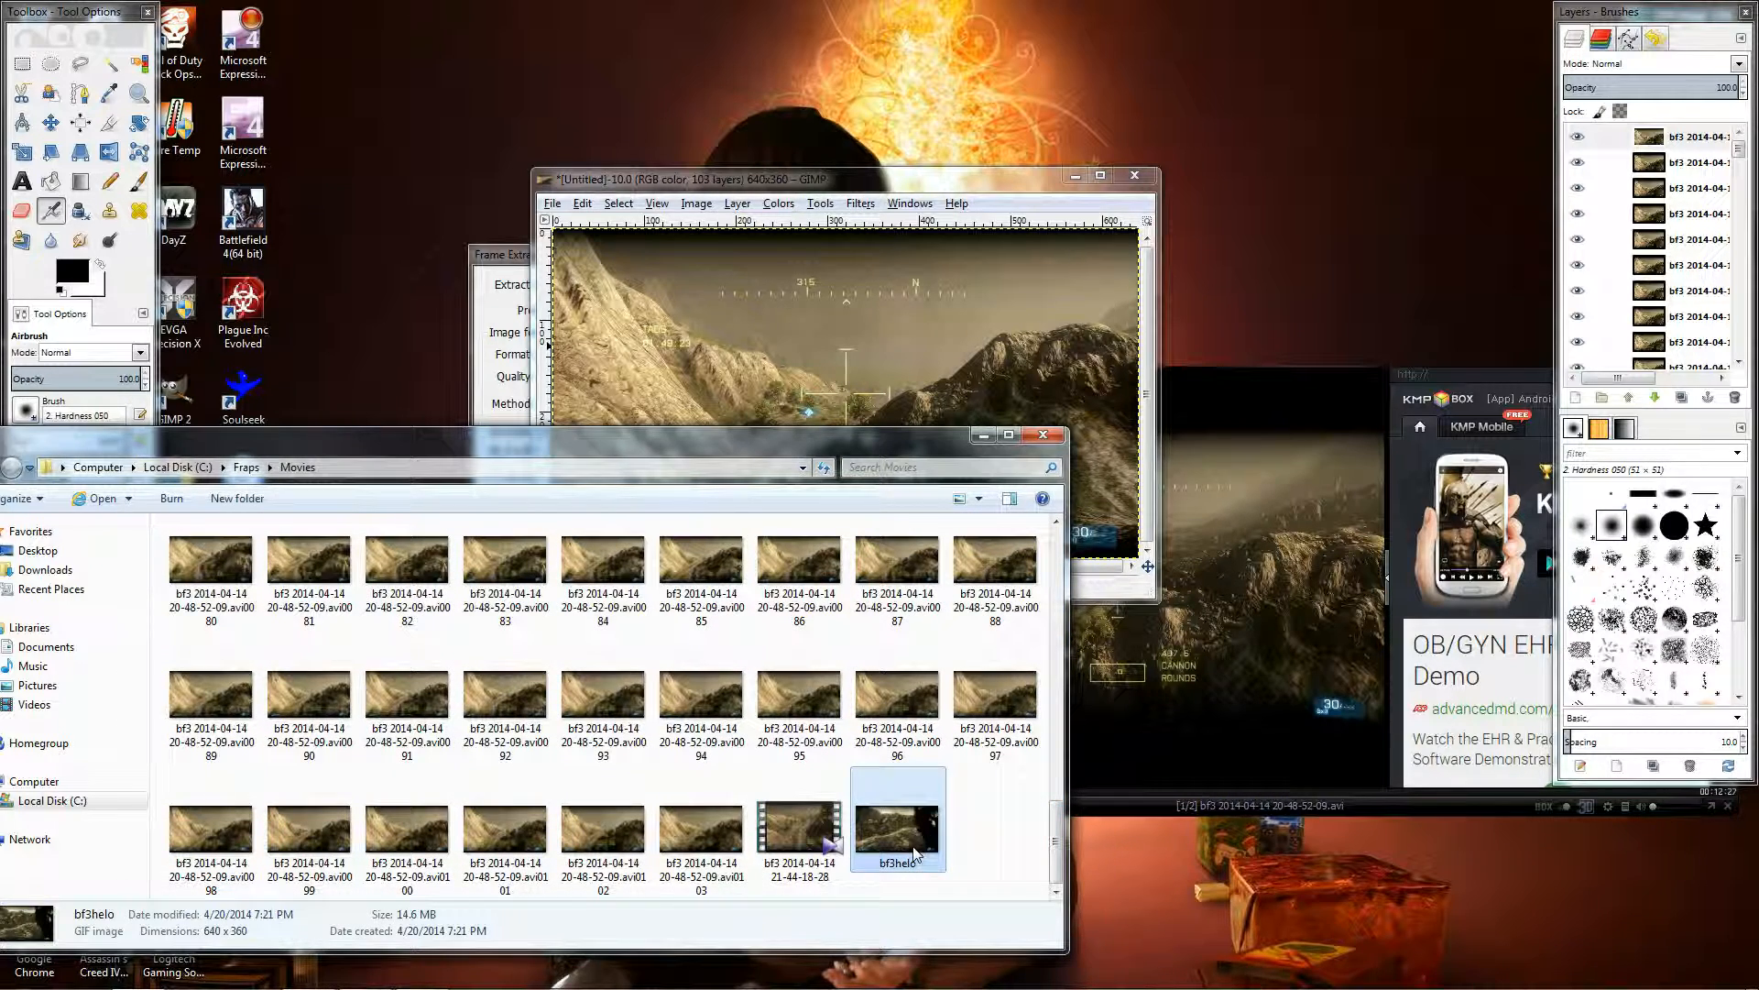
double_click(914, 848)
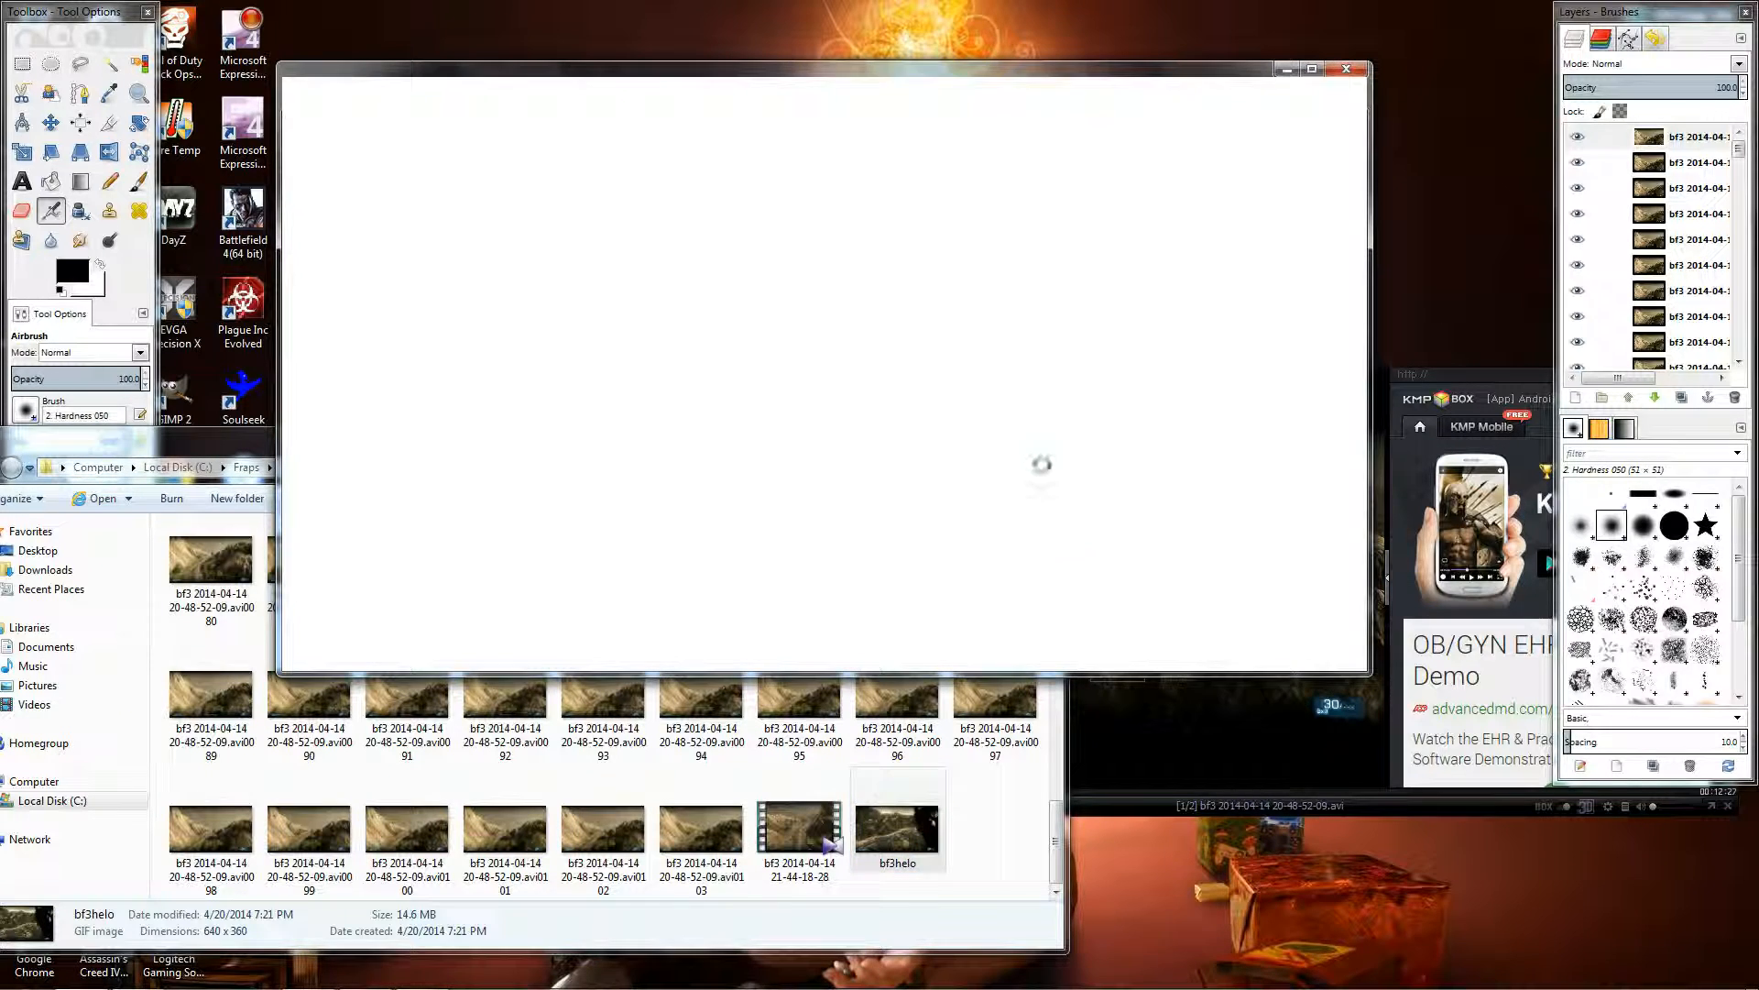